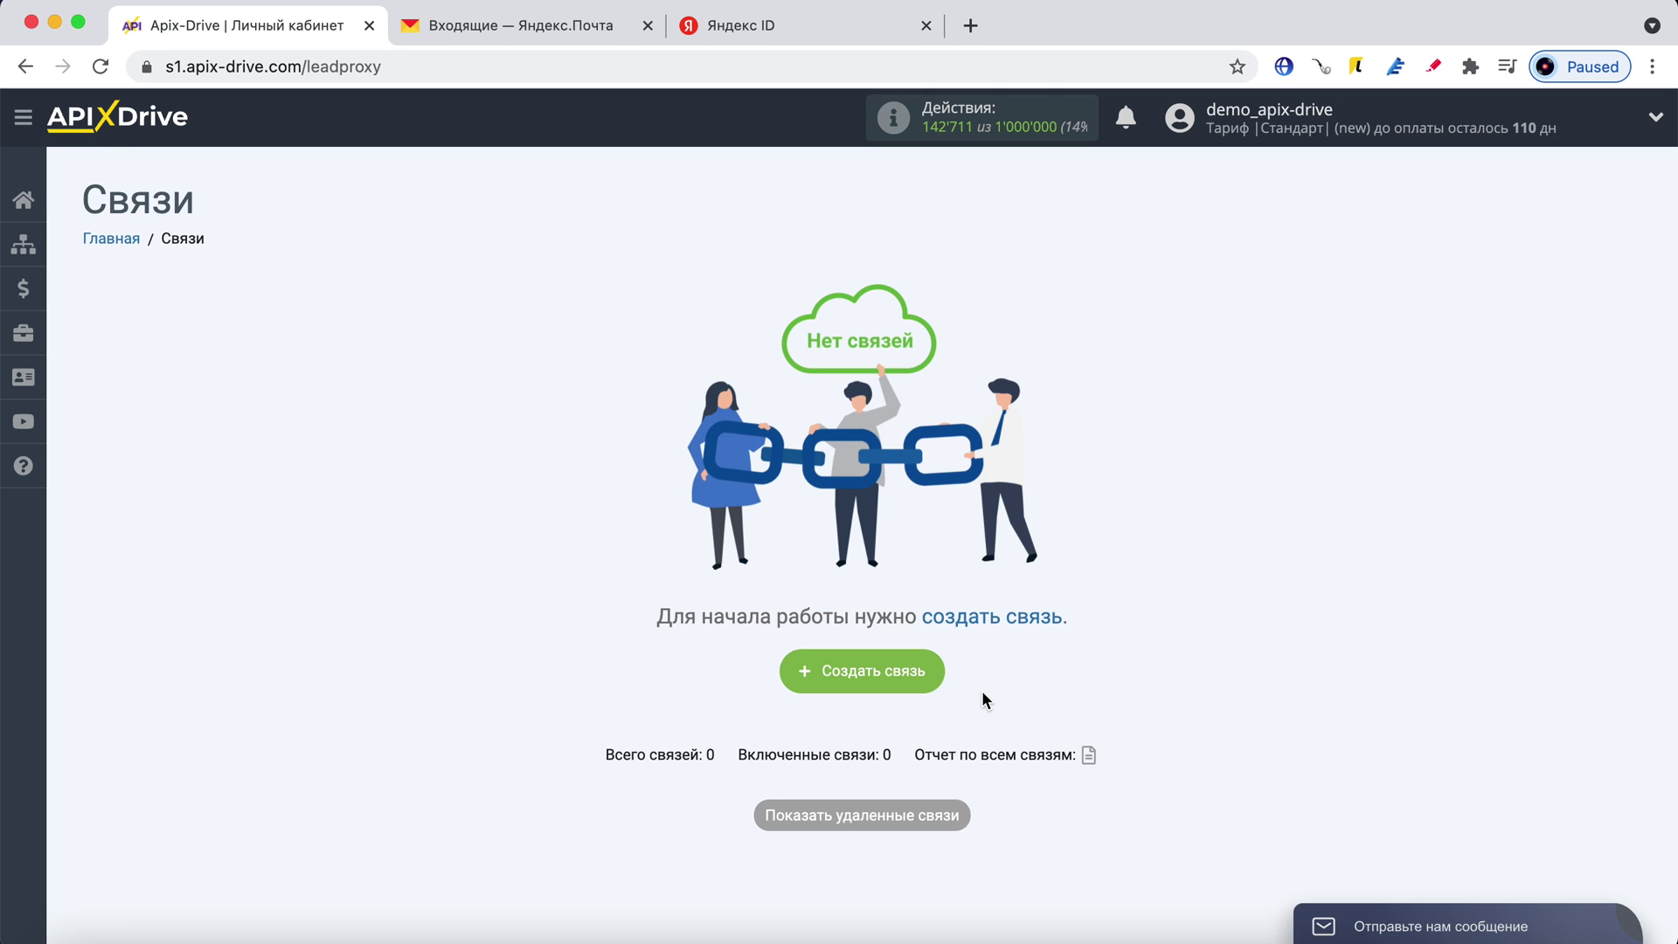
# - Create a new connection and set Яндекс Почта as its data source system
pyautogui.click(940, 673)
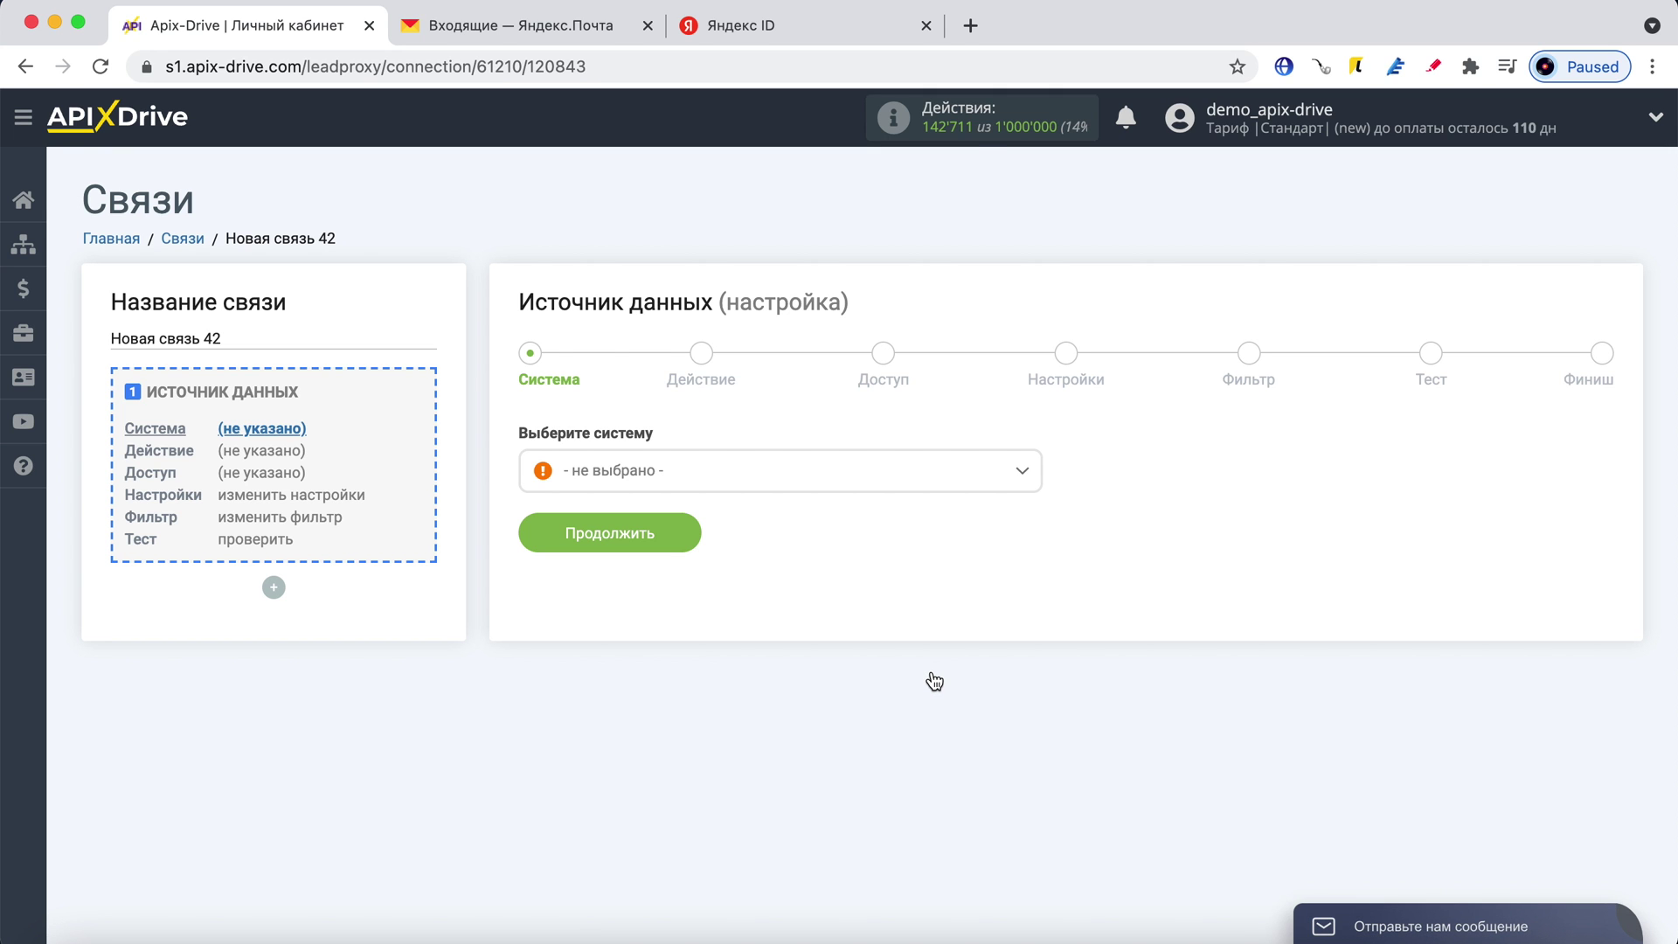
pyautogui.click(754, 474)
pyautogui.scroll(-2, 840, 647)
pyautogui.scroll(-15, 843, 649)
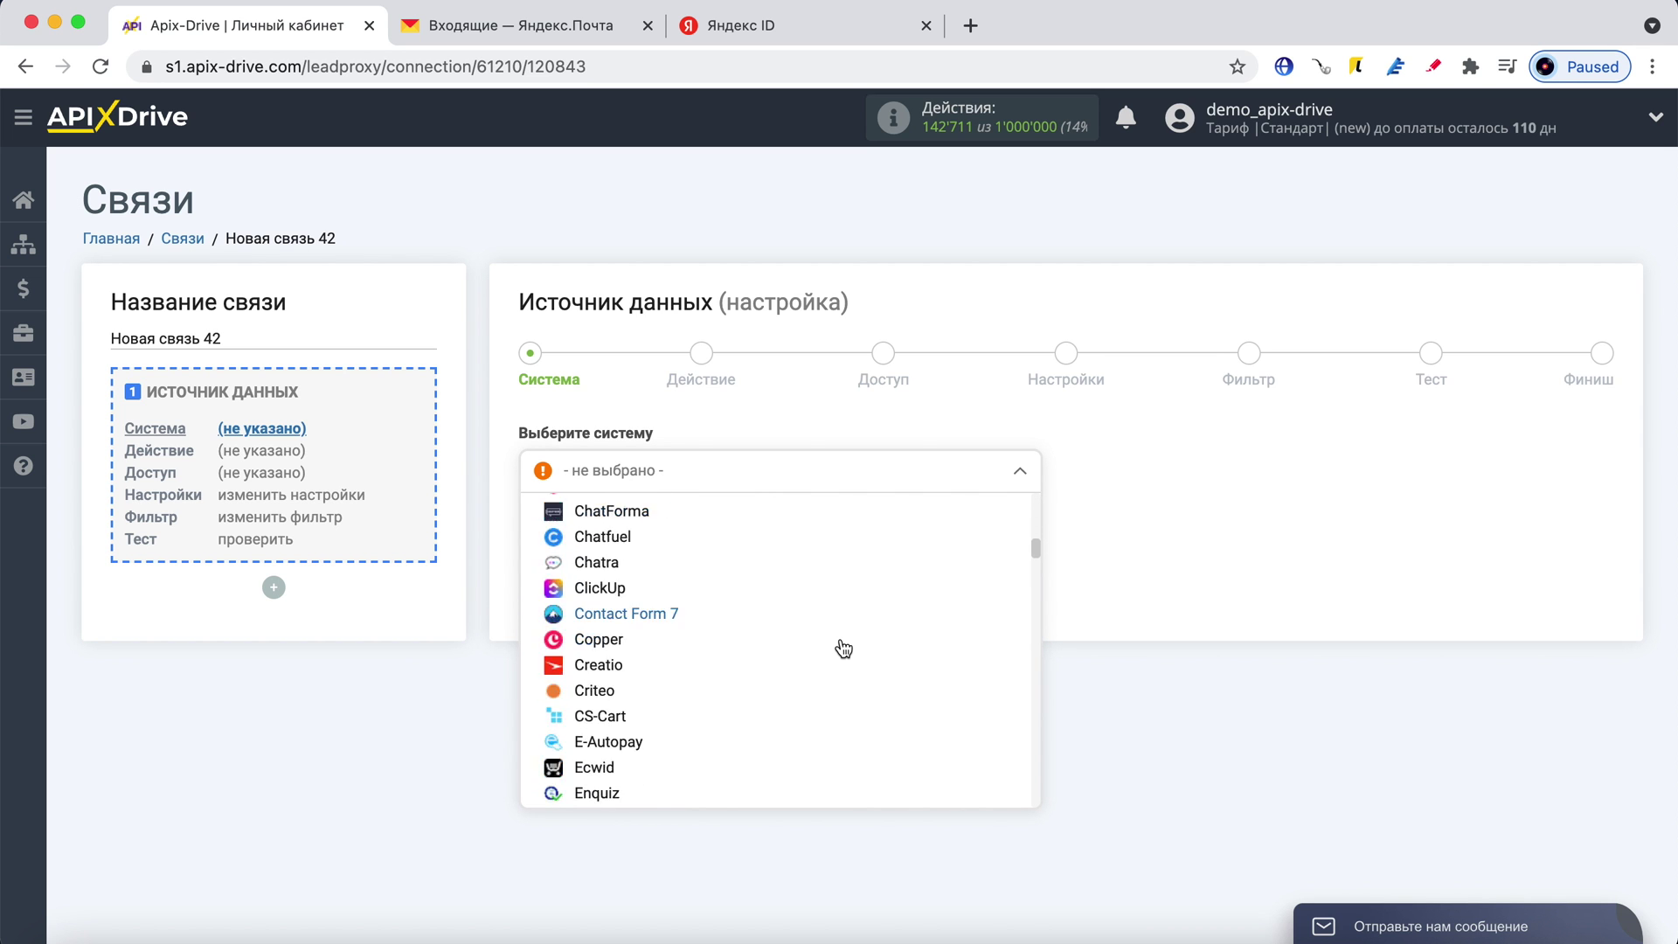
pyautogui.scroll(-15, 843, 648)
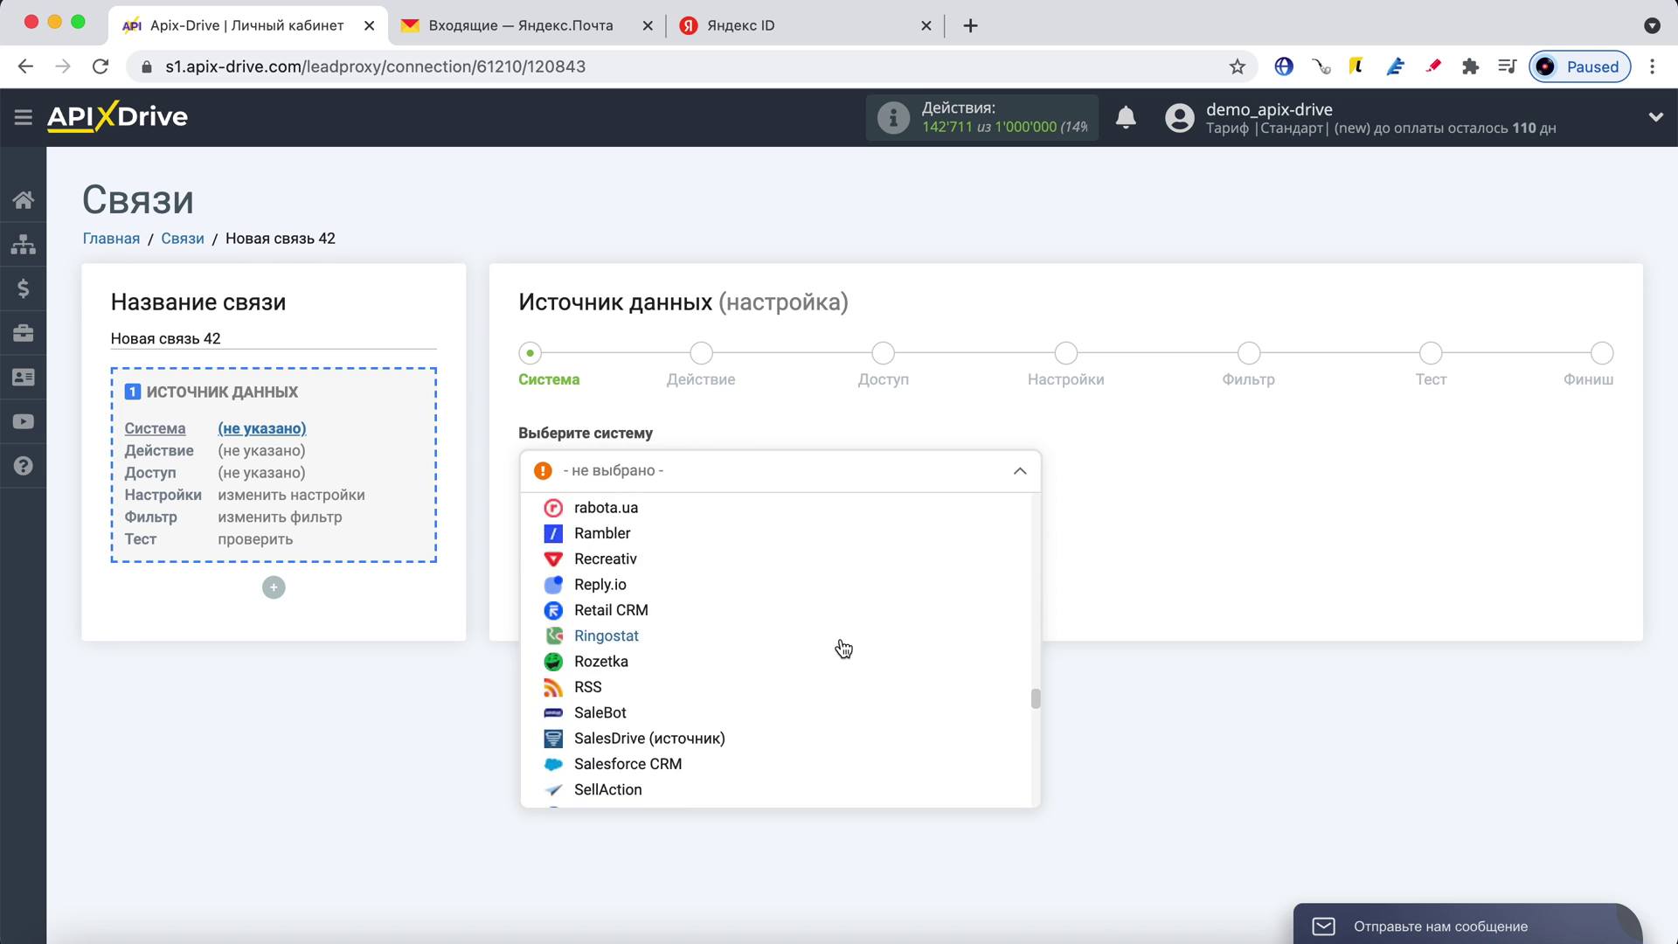
pyautogui.scroll(-3, 841, 647)
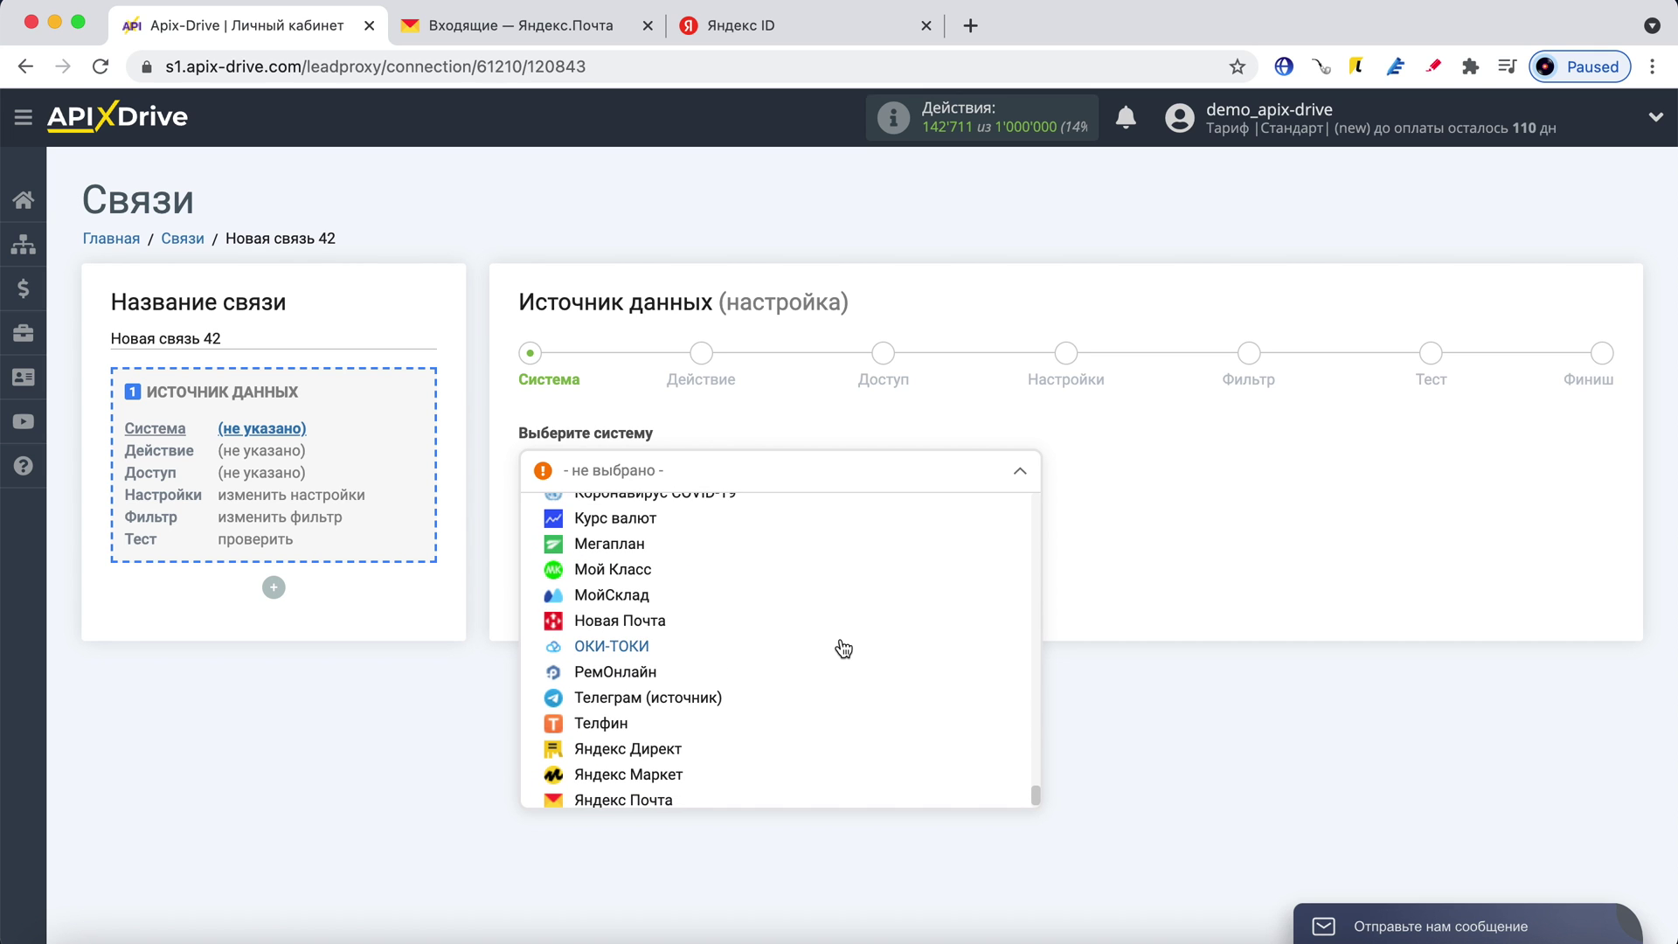
pyautogui.click(666, 794)
pyautogui.click(679, 537)
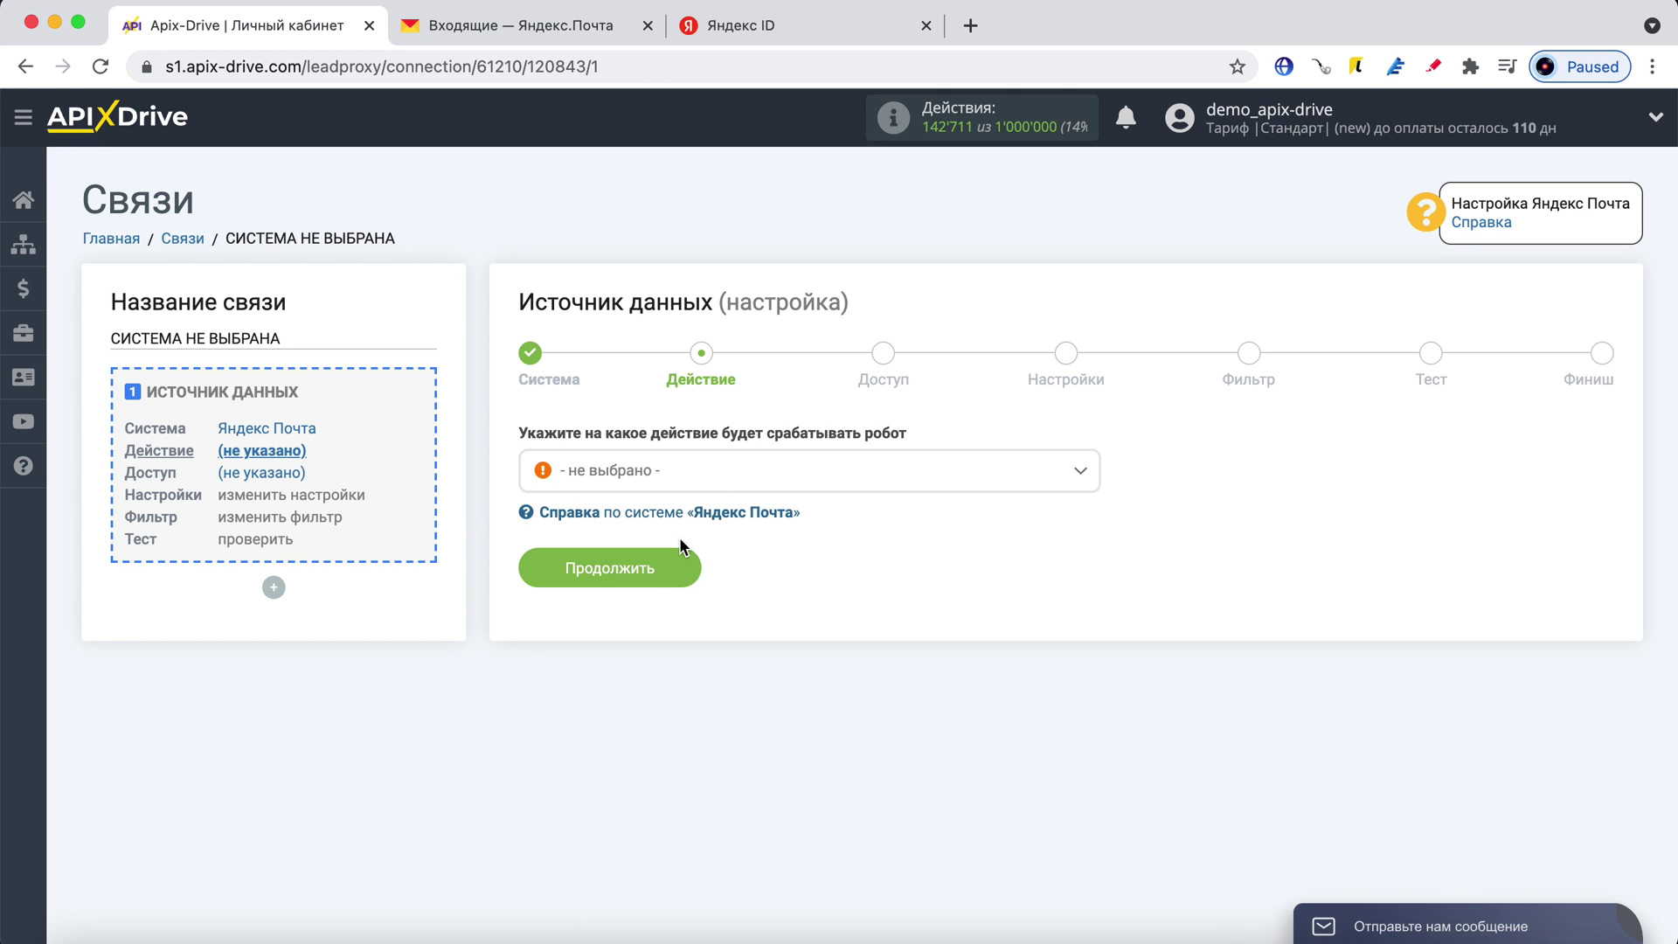
# - Set the data source's trigger action to "Получить письма (новые)" and continue to the access stage
pyautogui.click(721, 478)
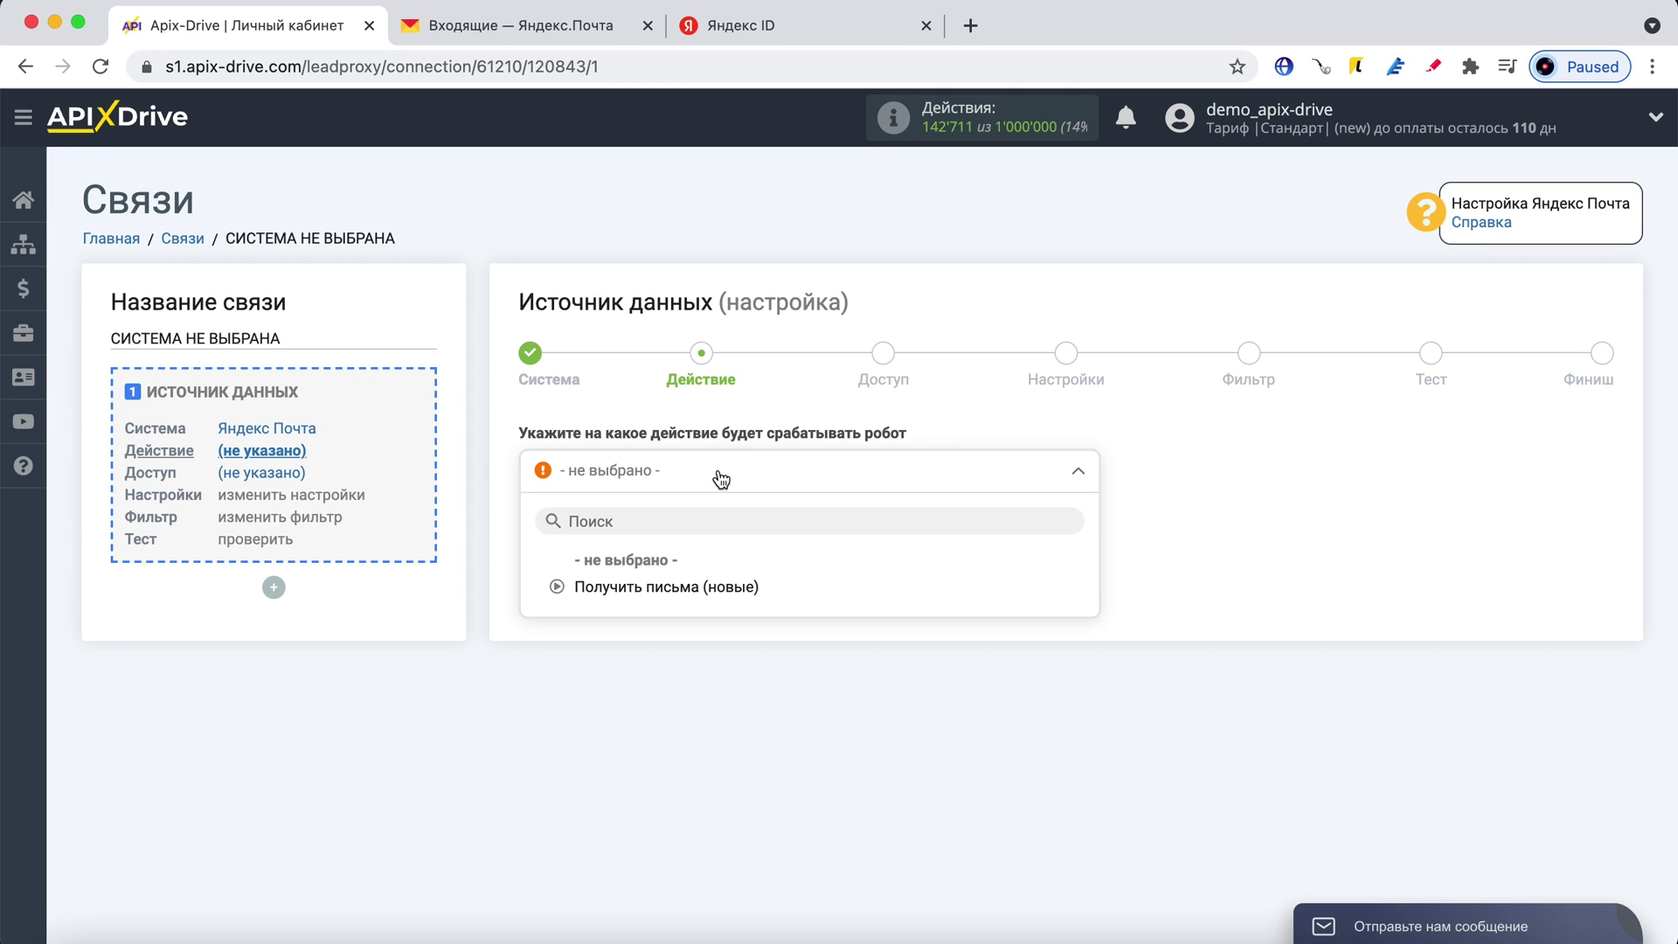
pyautogui.click(712, 586)
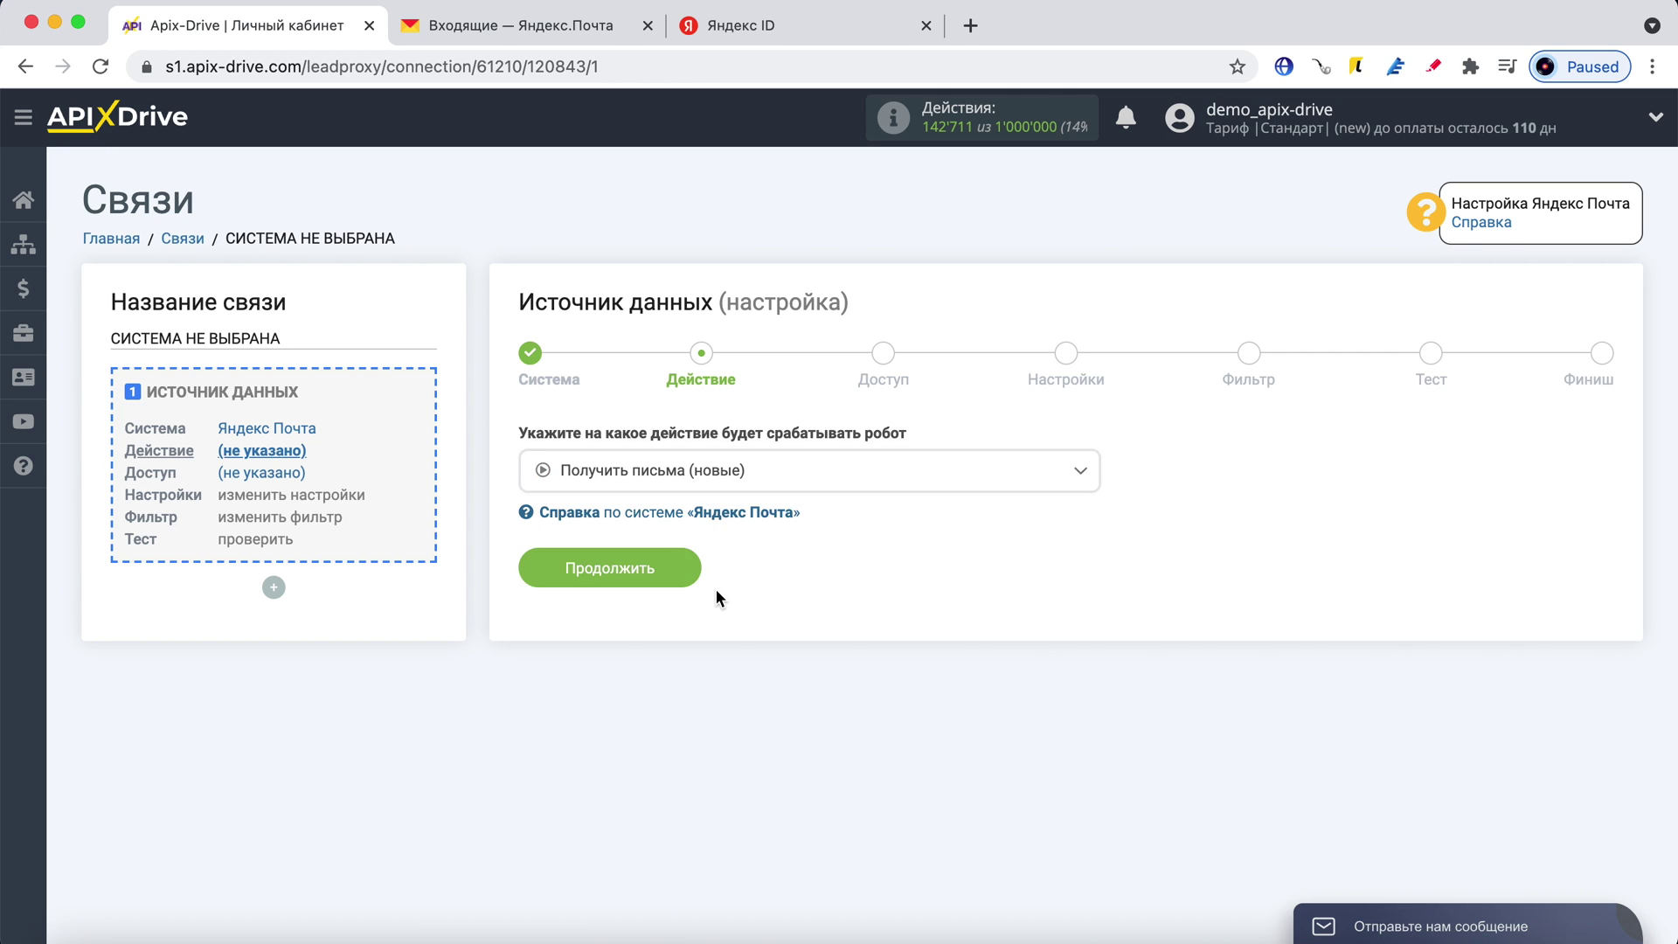
pyautogui.click(679, 572)
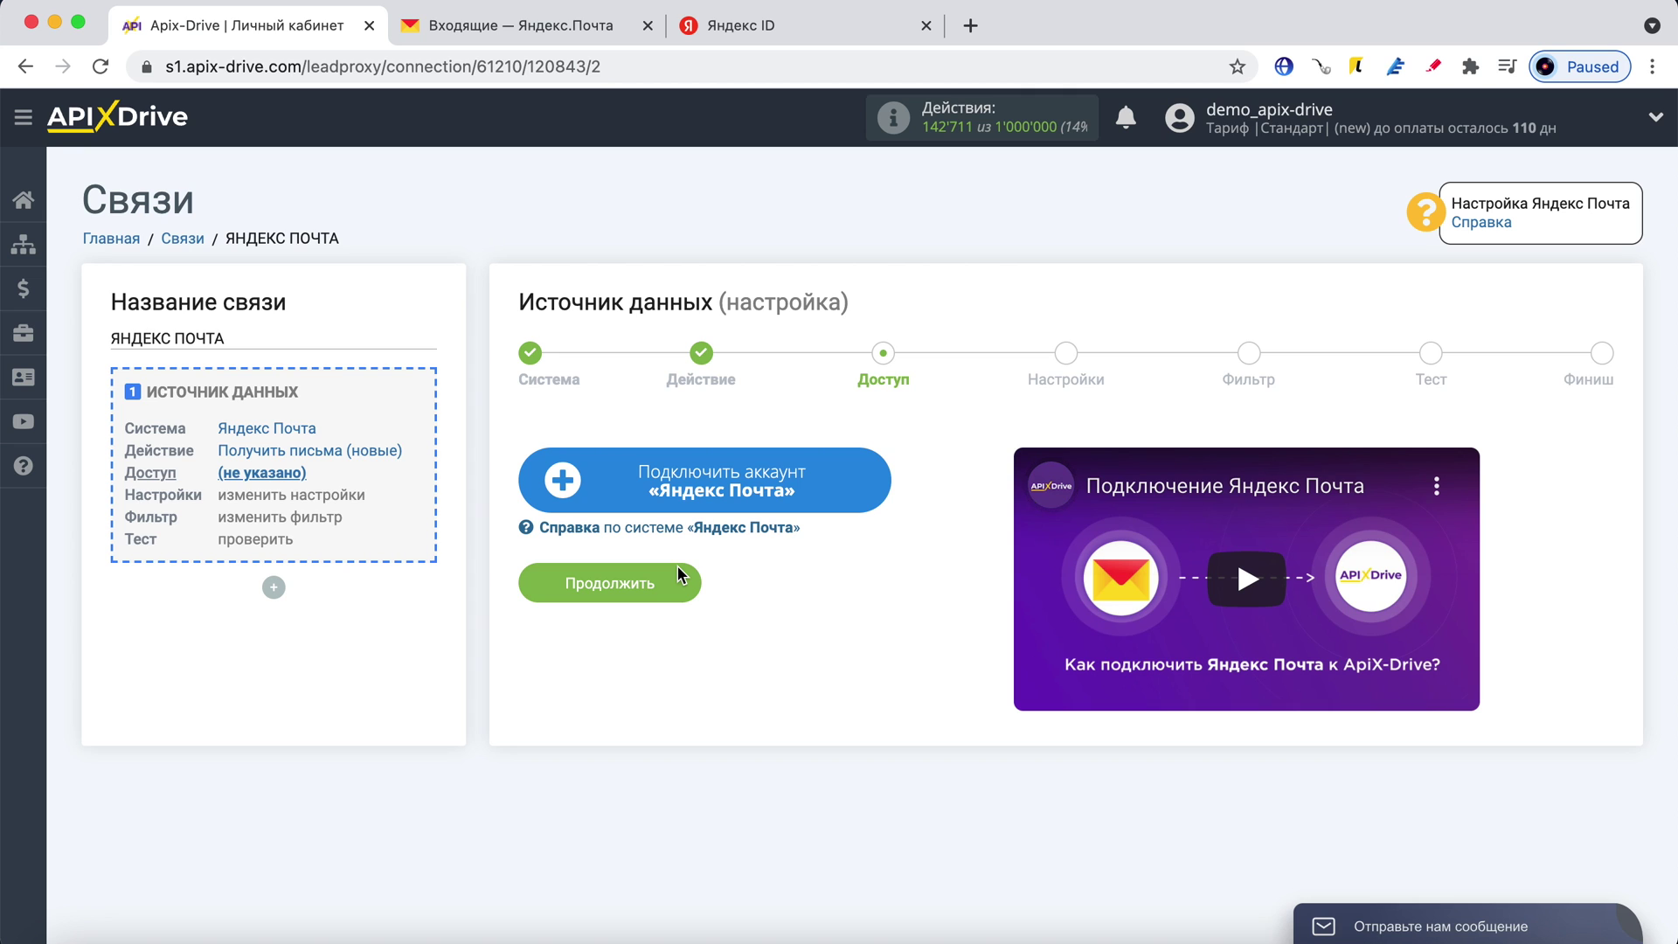
# - Start connecting a Яндекс Почта account and paste the mailbox's e-mail address into the integration settings
pyautogui.click(852, 480)
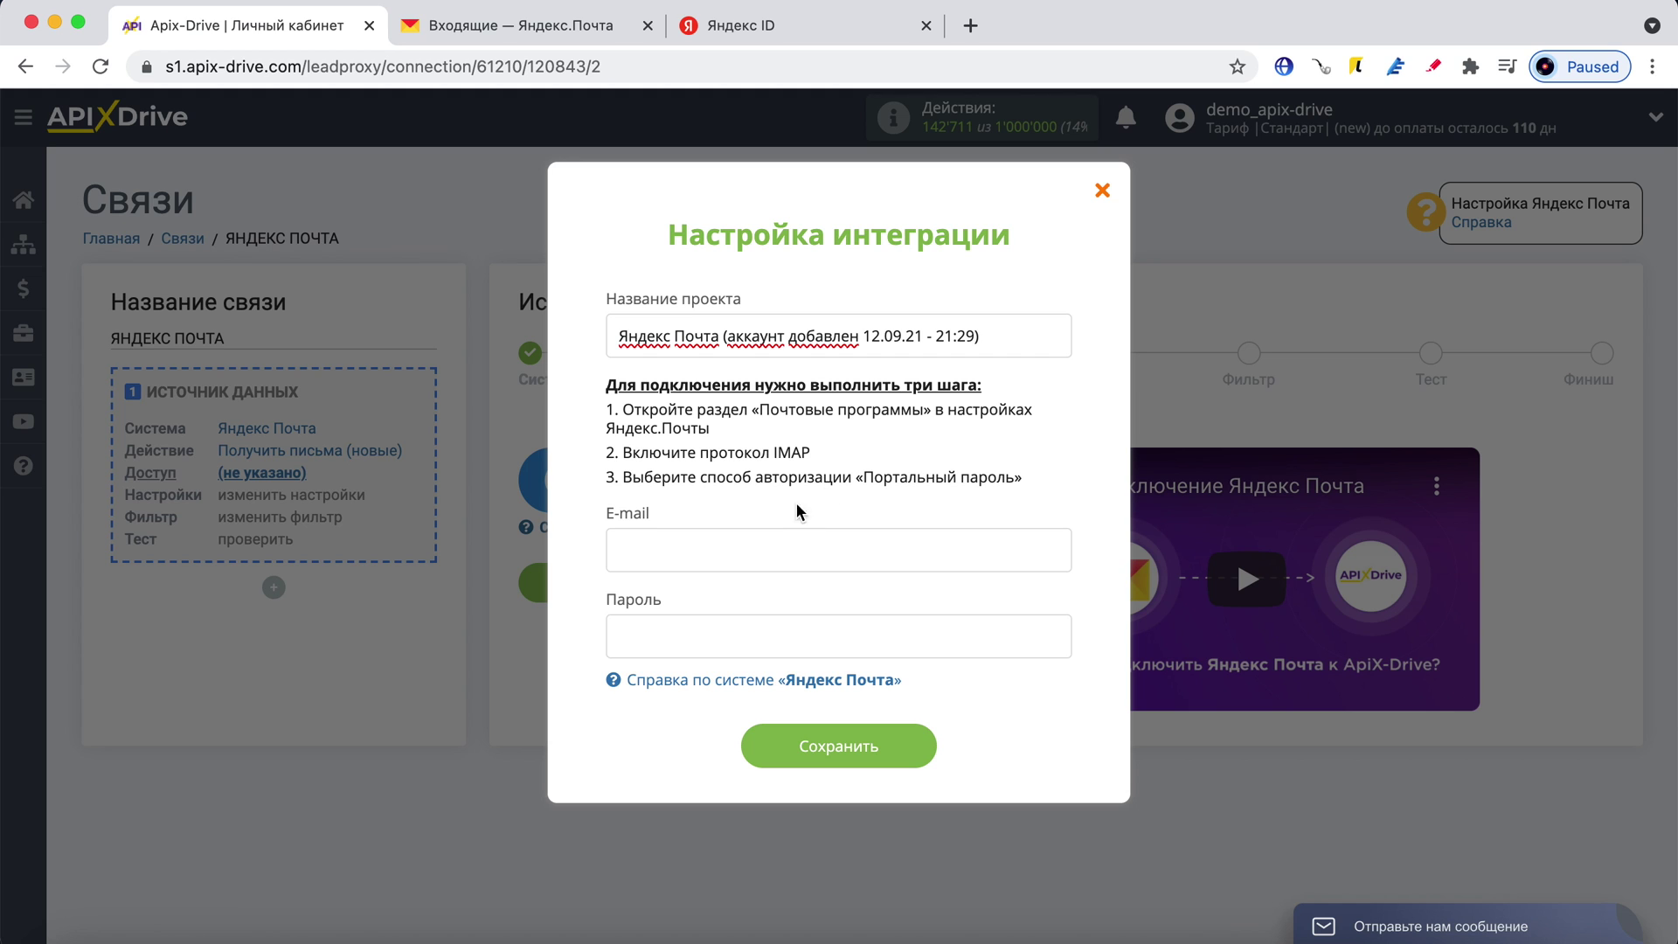
pyautogui.rightClick(710, 535)
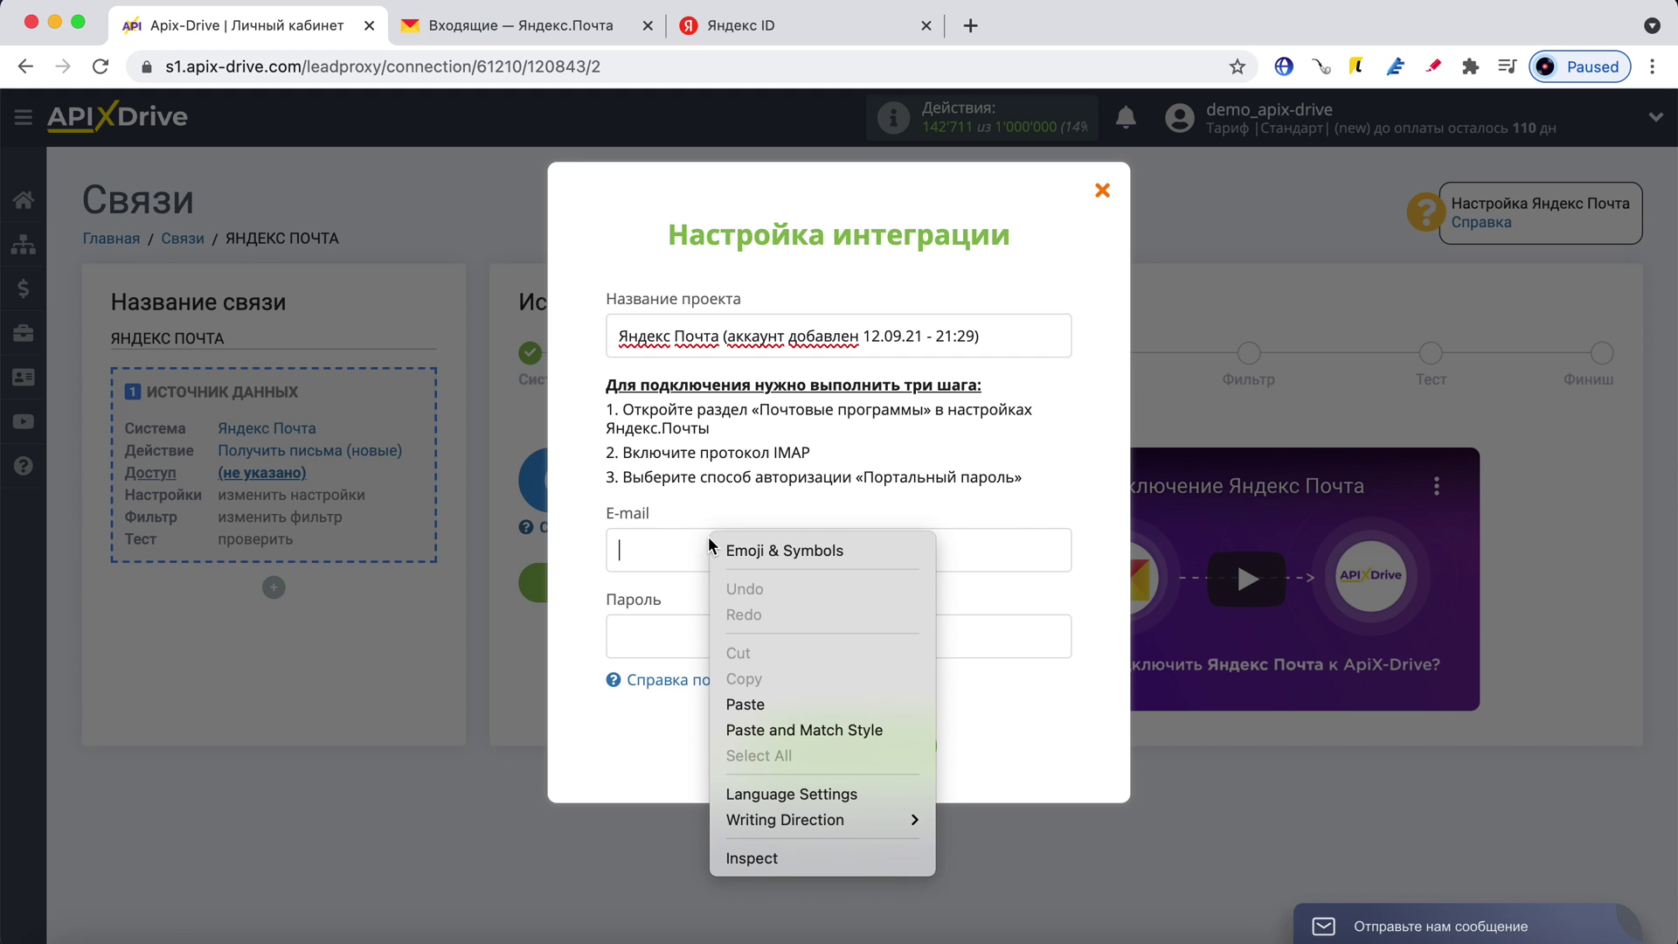
pyautogui.click(797, 704)
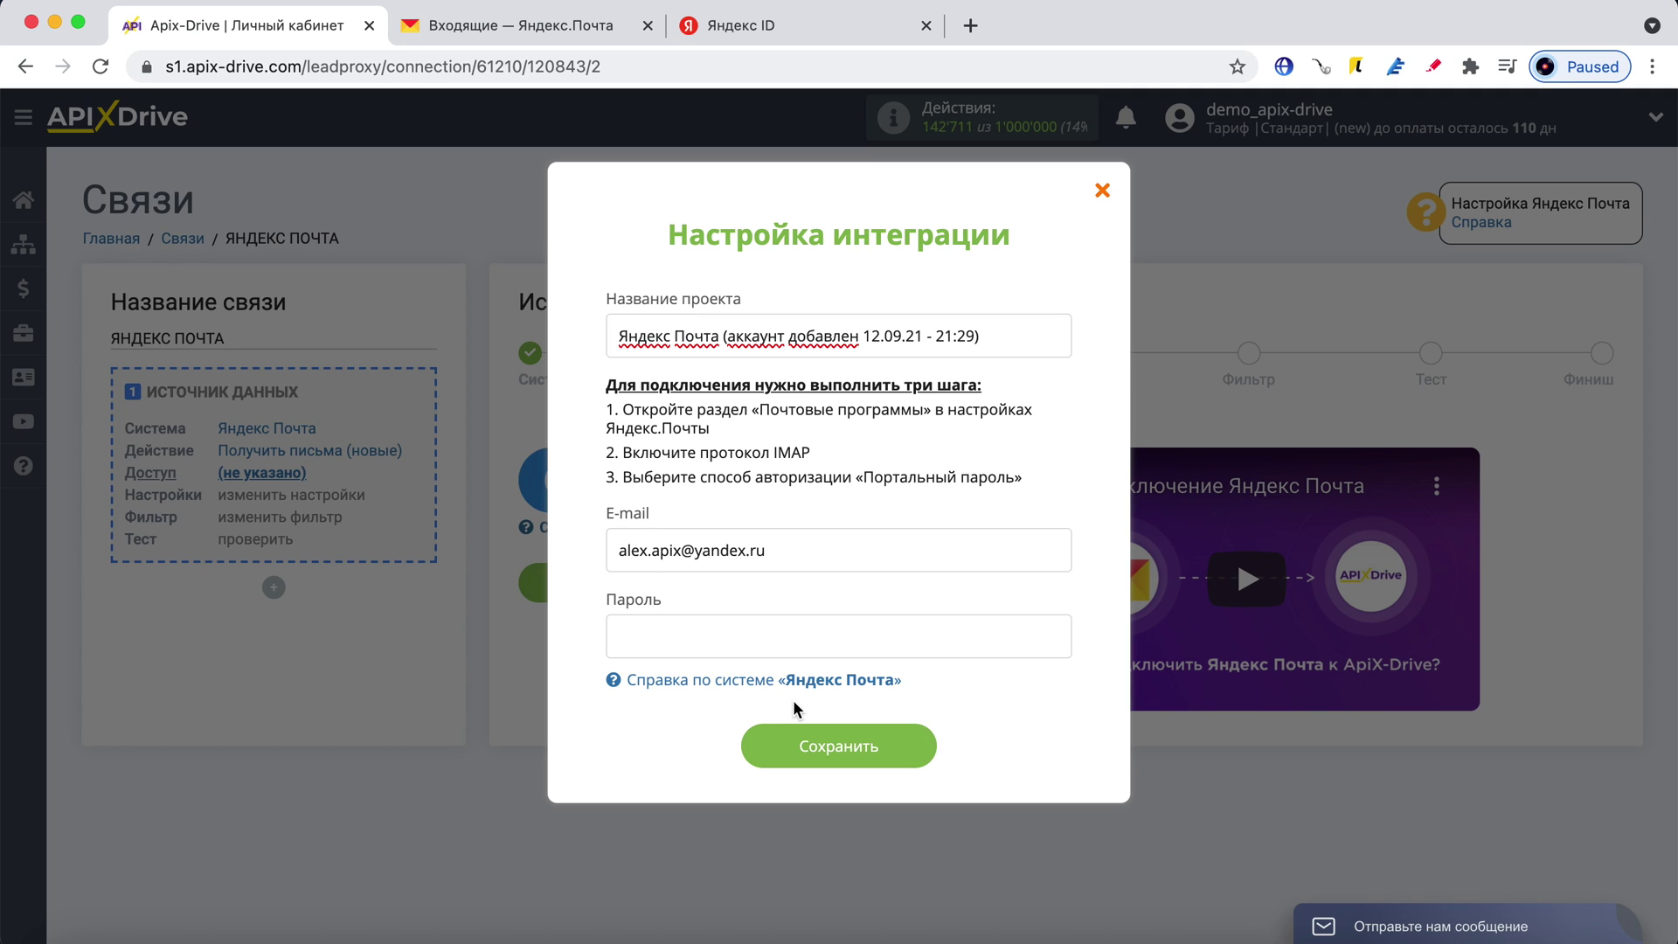
# - Switch to Yandex Mail and open the "Почтовые программы" settings to check IMAP access and app-password authorization
pyautogui.click(510, 26)
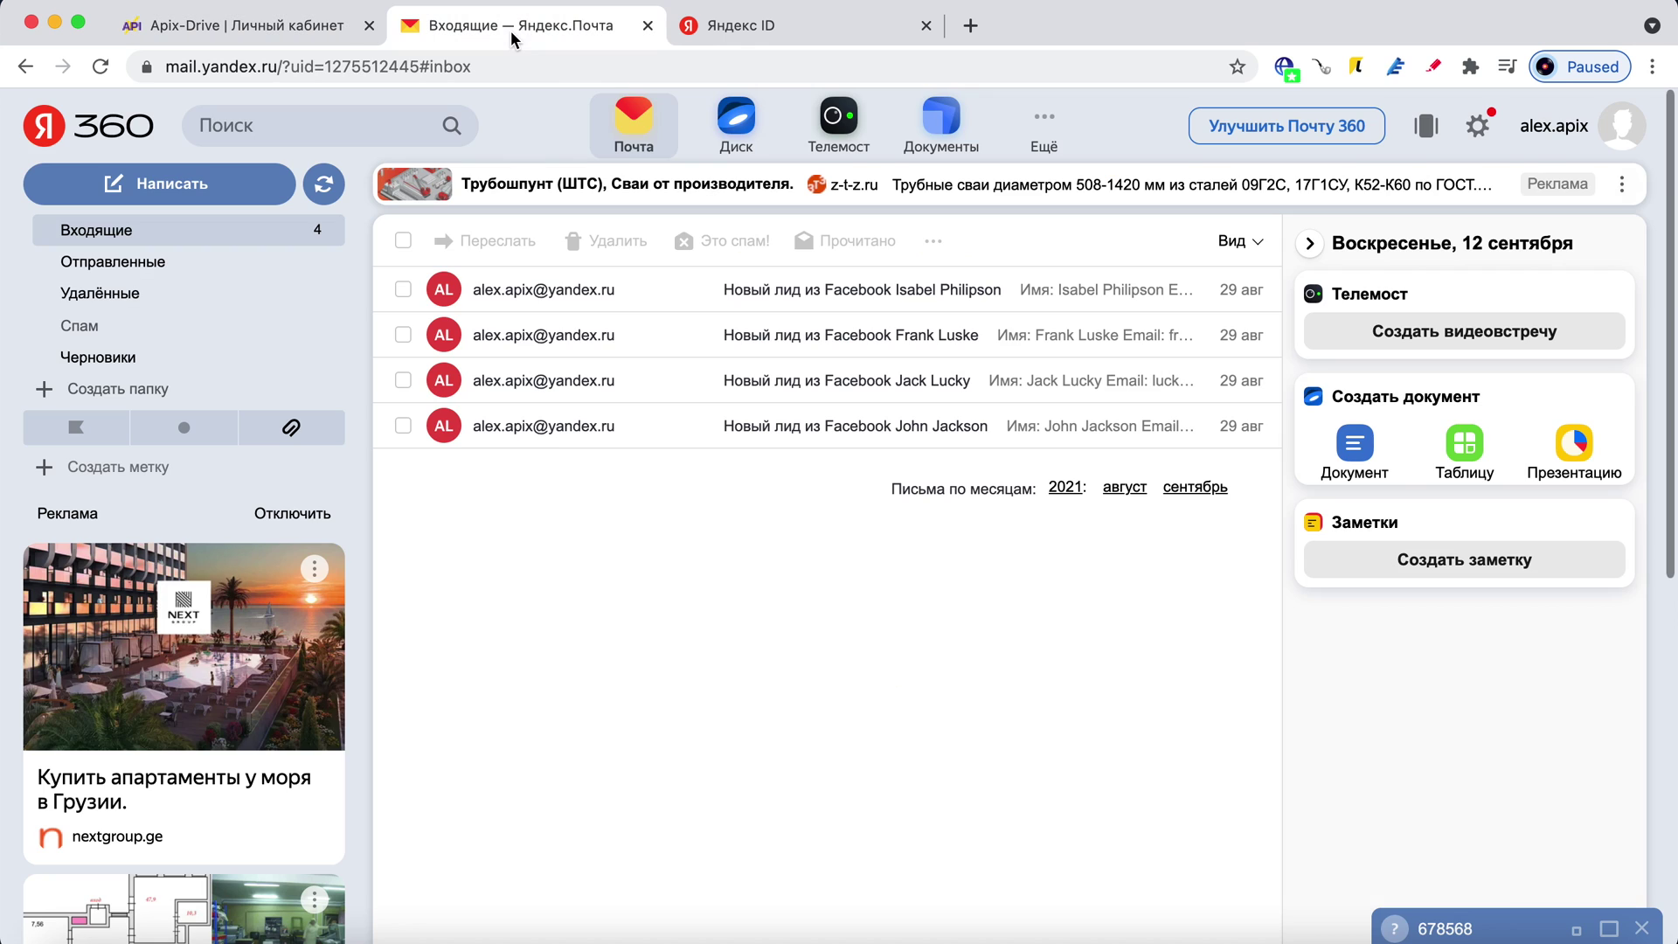
pyautogui.click(1477, 125)
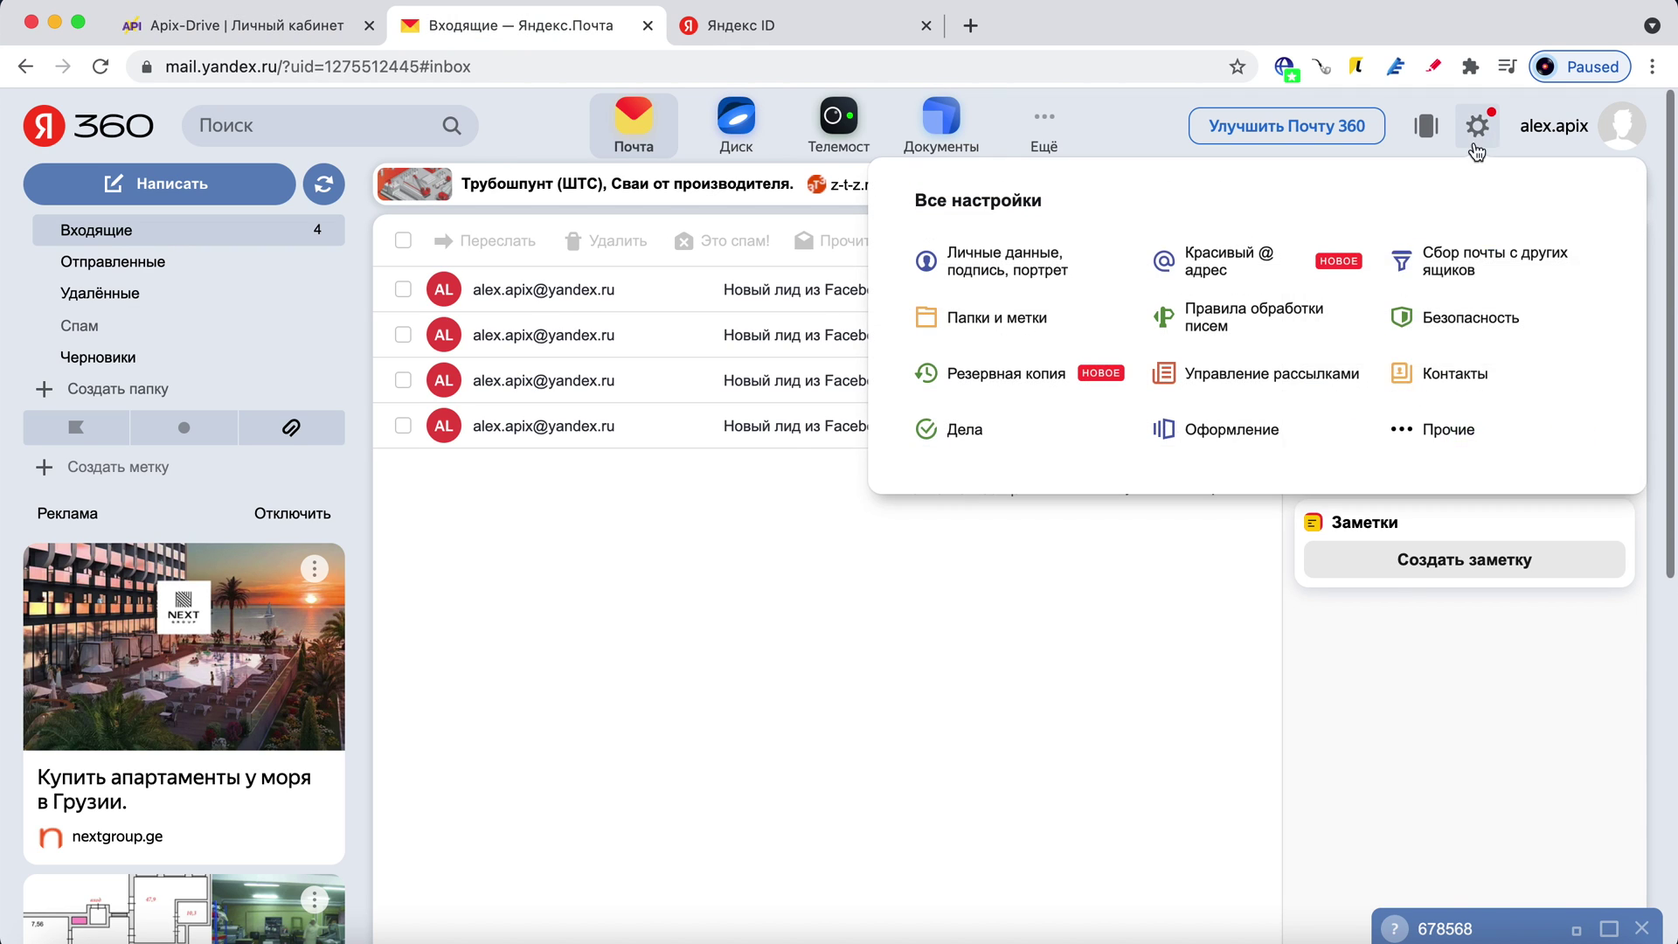
pyautogui.click(1424, 433)
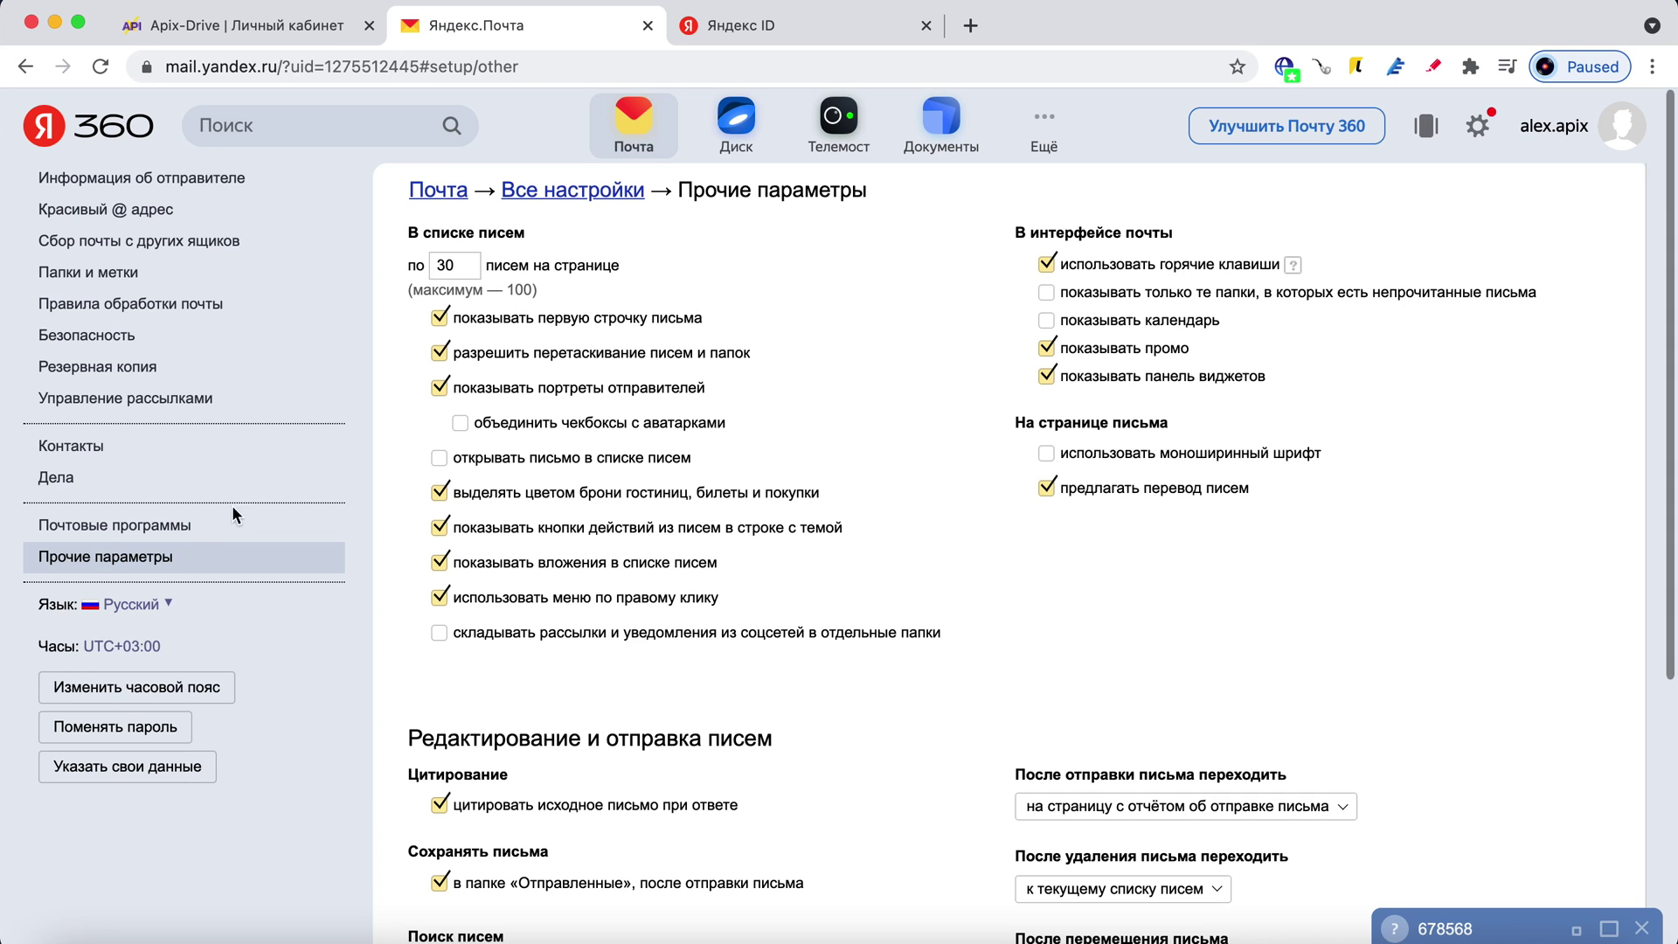
pyautogui.click(172, 527)
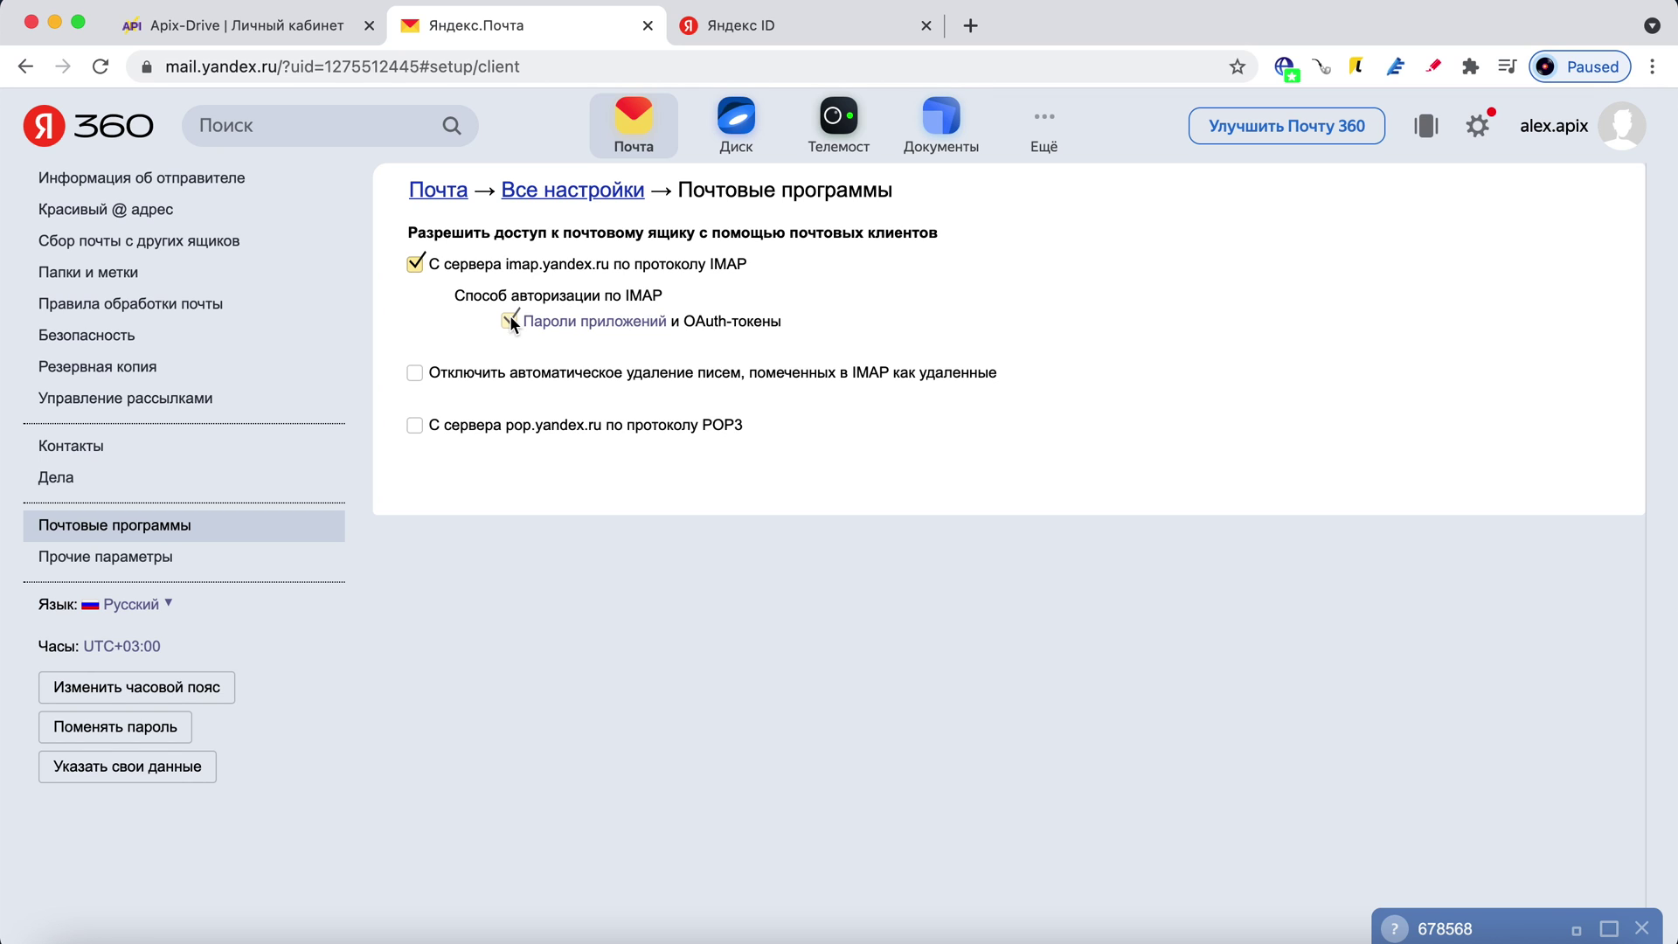
# - Switch to the Yandex ID profile and enable app passwords under "Пароли и авторизация"
pyautogui.click(795, 30)
pyautogui.scroll(-8, 1024, 368)
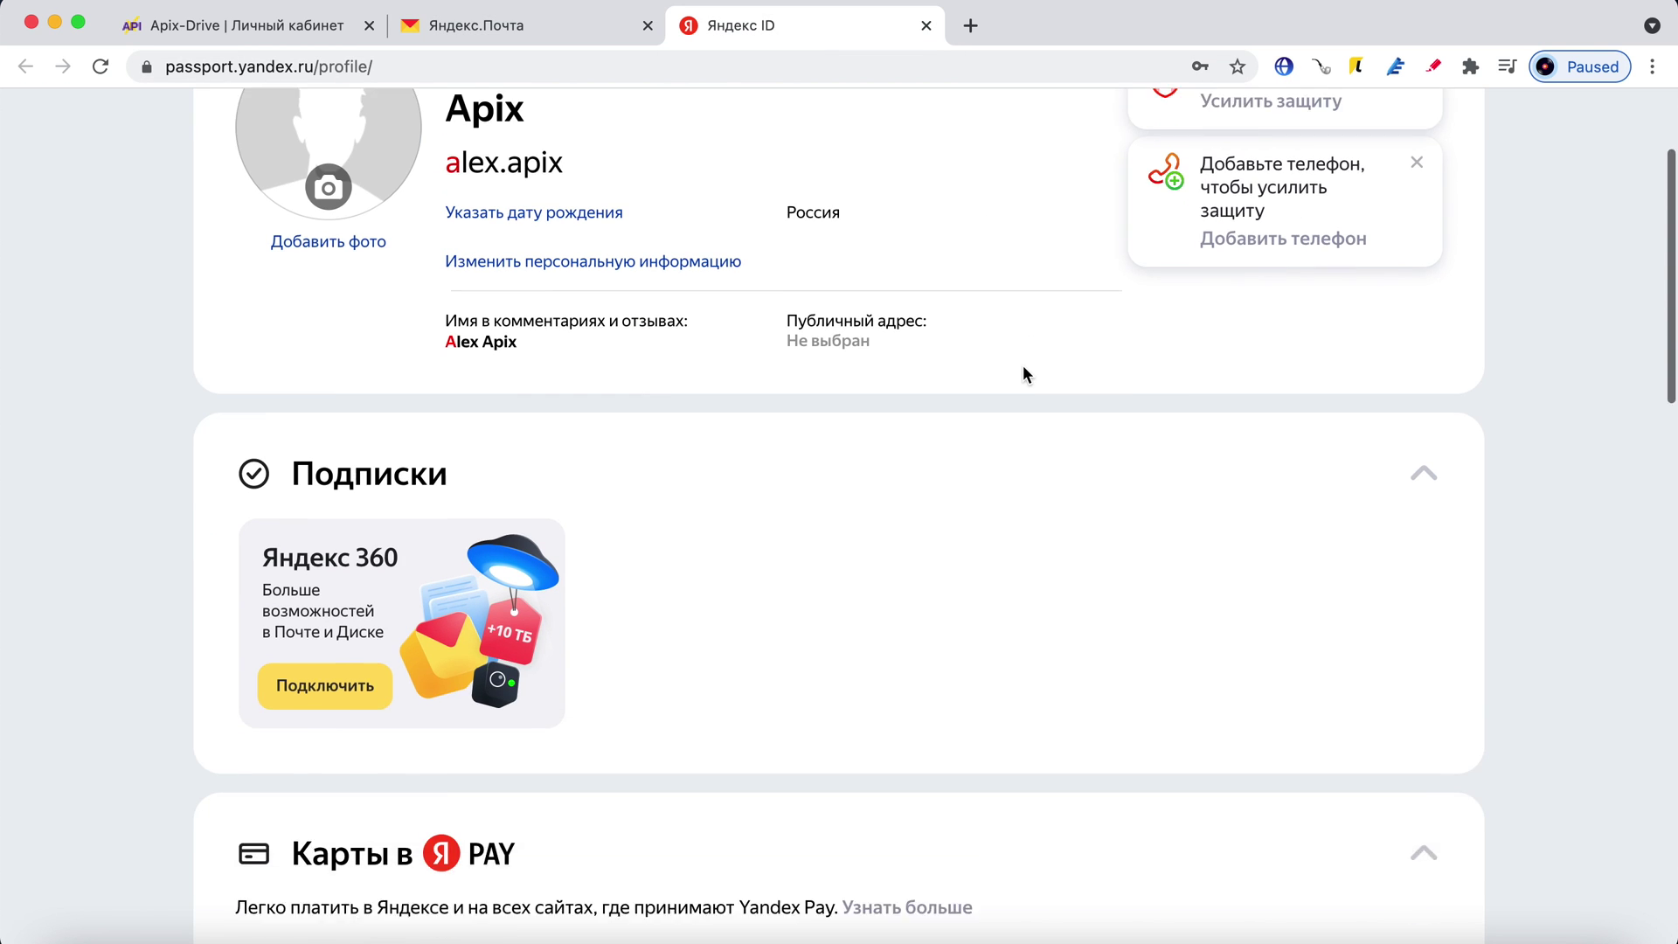
pyautogui.scroll(-10, 1027, 374)
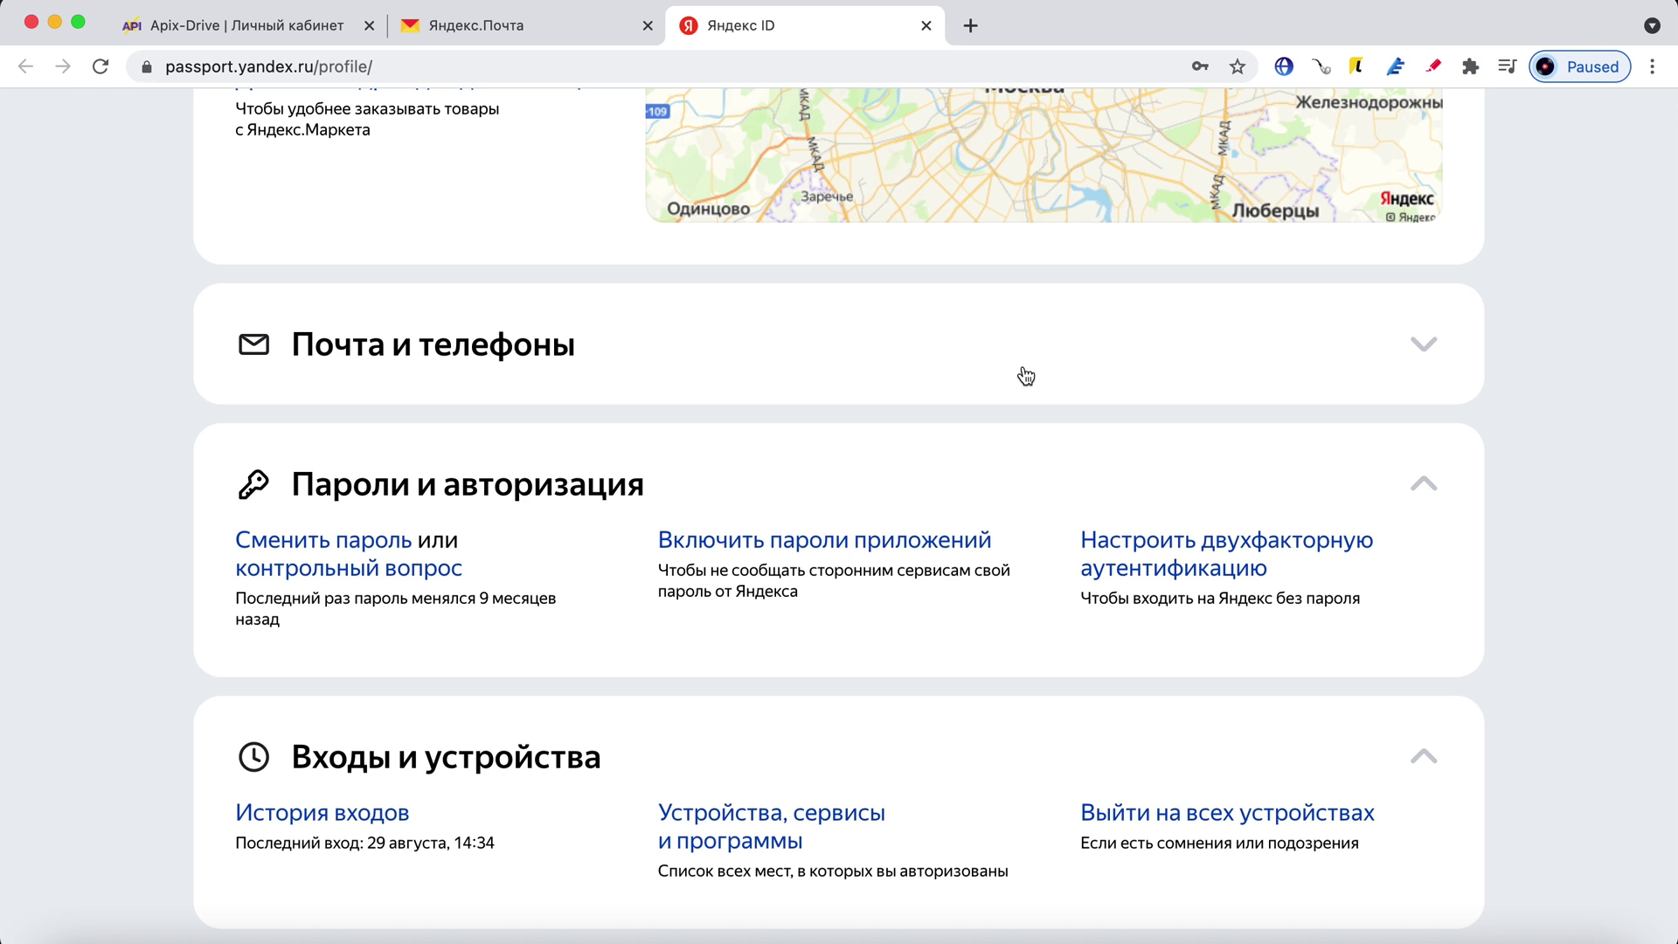
pyautogui.click(816, 542)
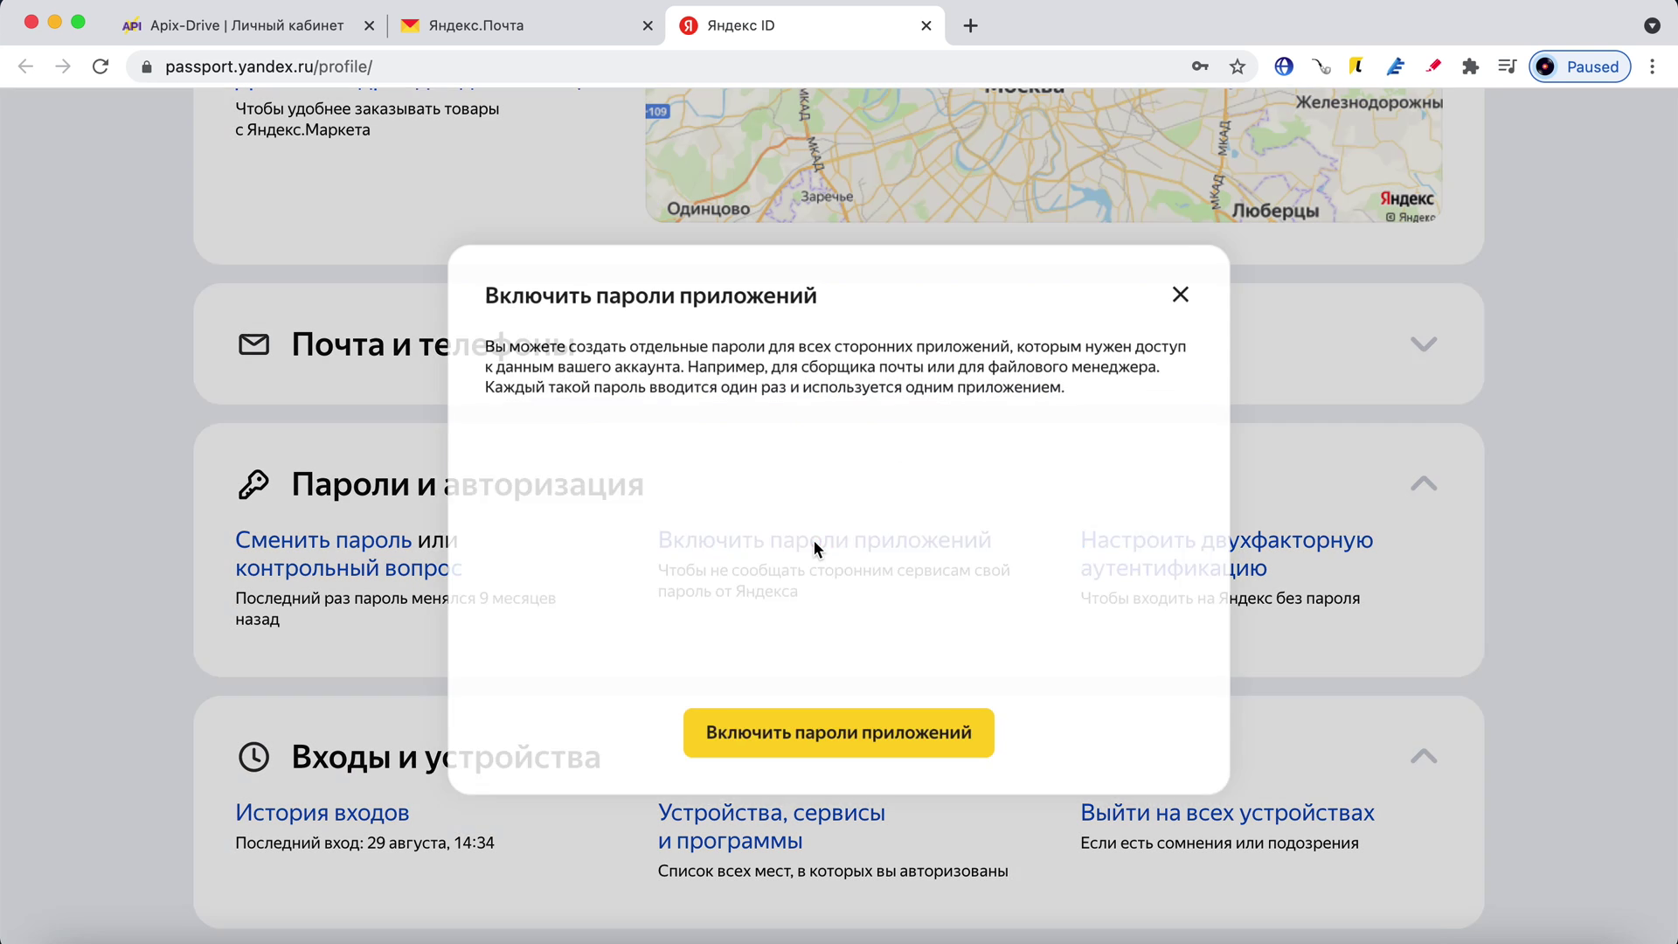
pyautogui.click(837, 739)
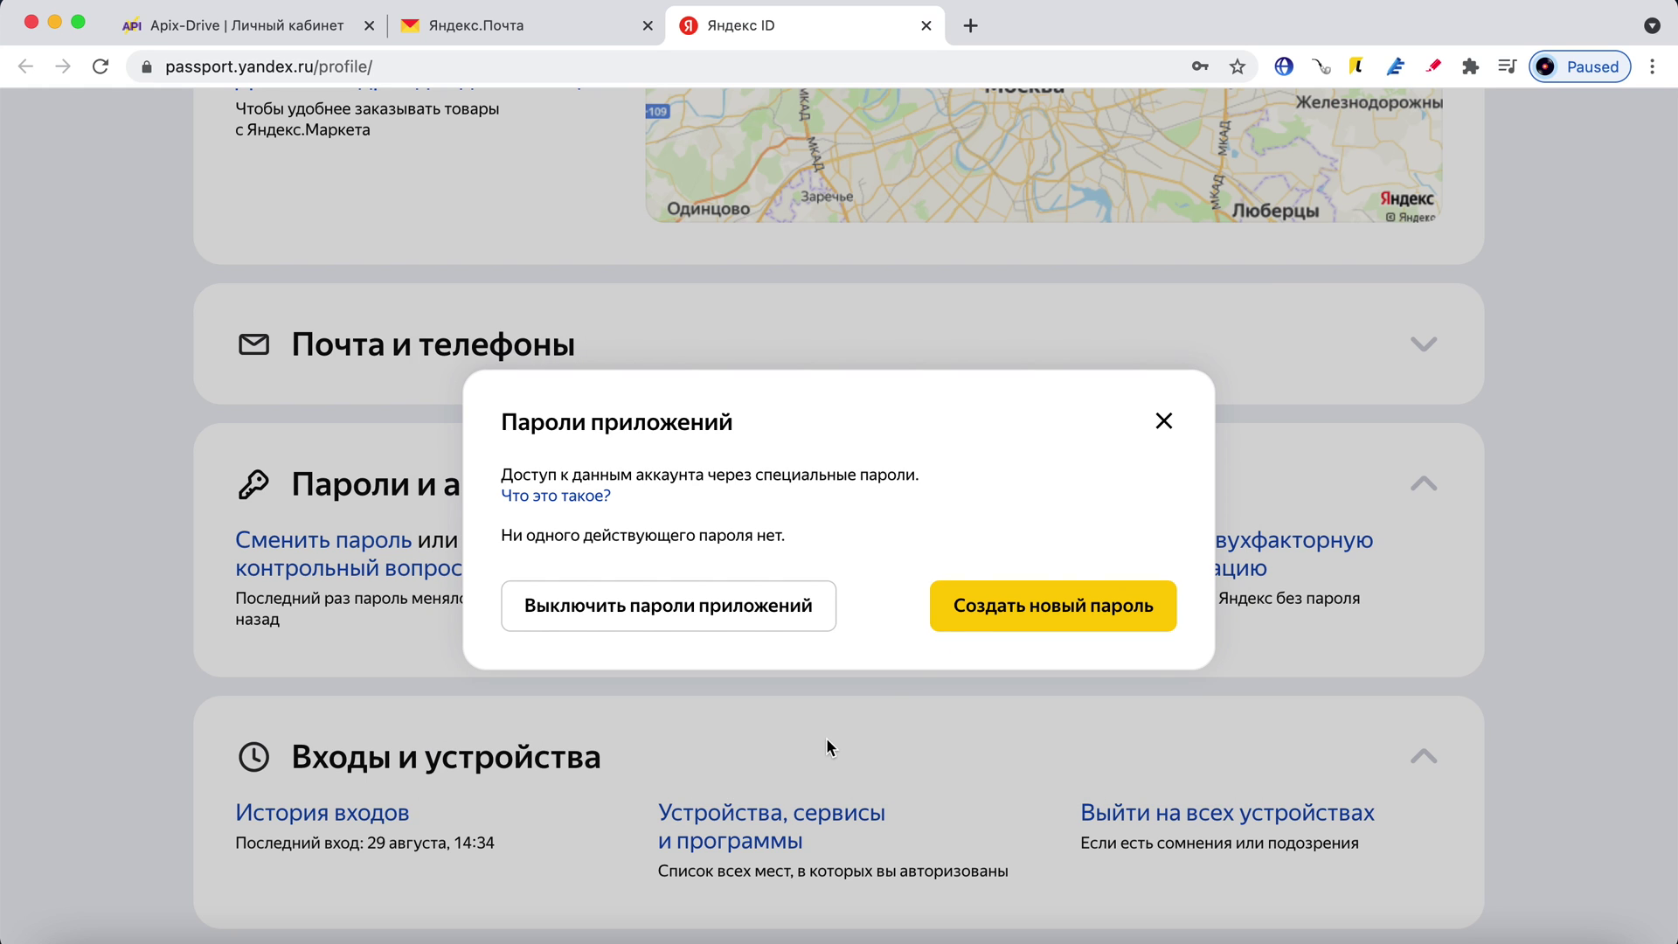
# - Create a new app password of type Почта named "ApiX-Drive" and copy it to the clipboard
pyautogui.click(982, 610)
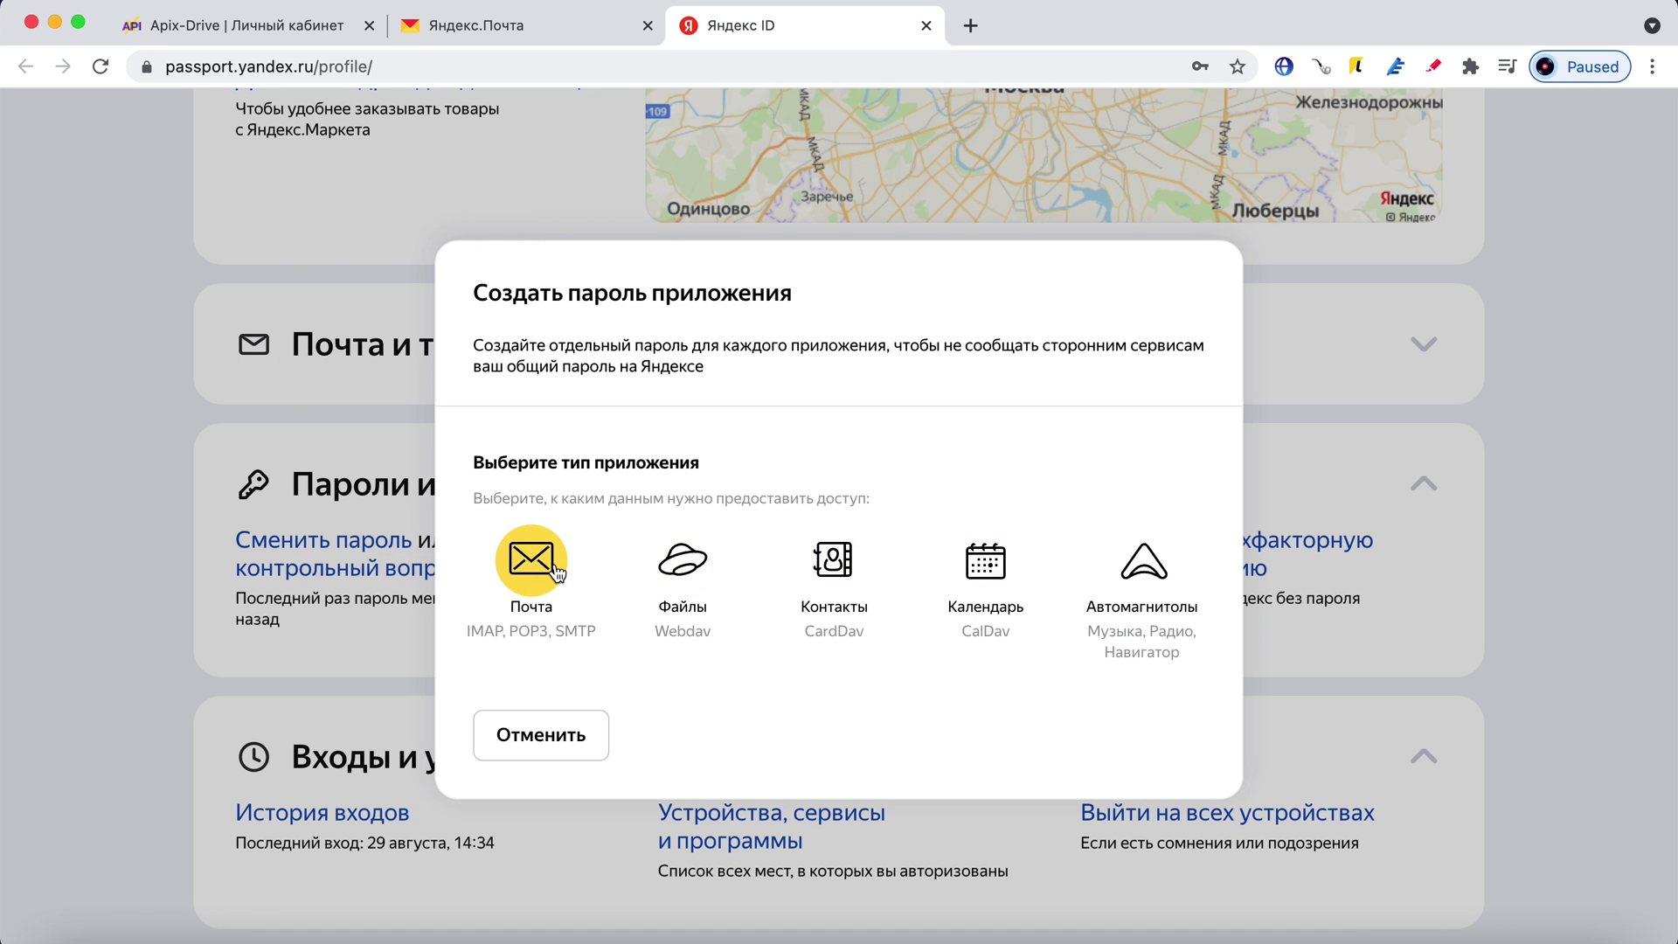
pyautogui.click(557, 573)
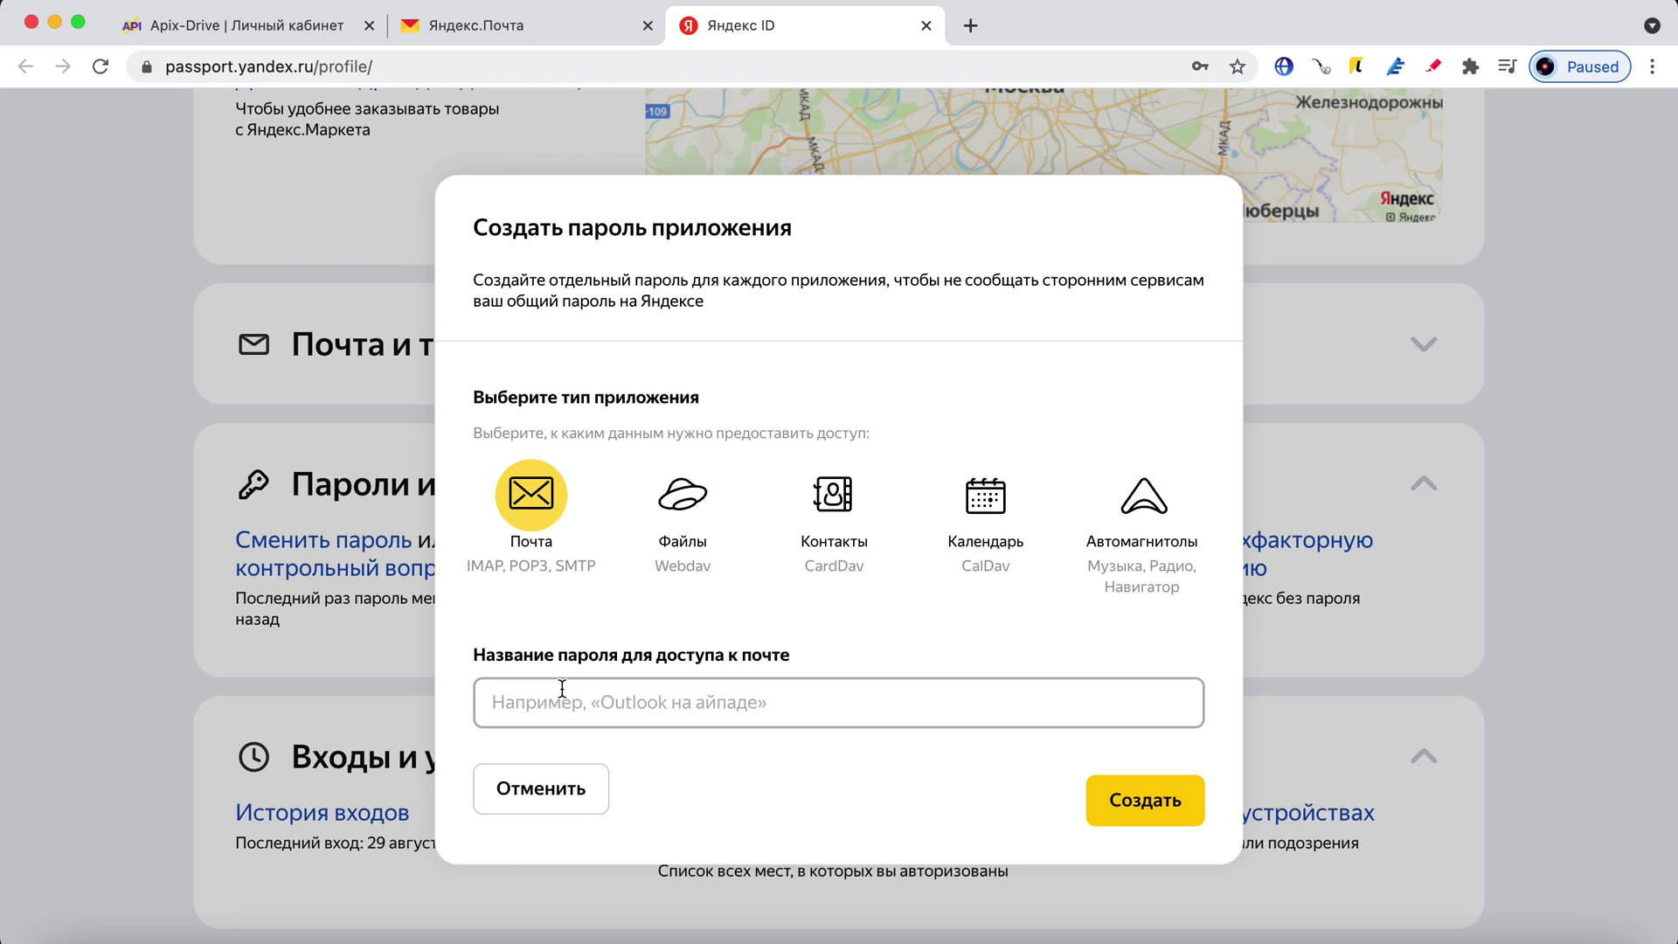
pyautogui.click(562, 701)
pyautogui.write('ApiX-Drive')
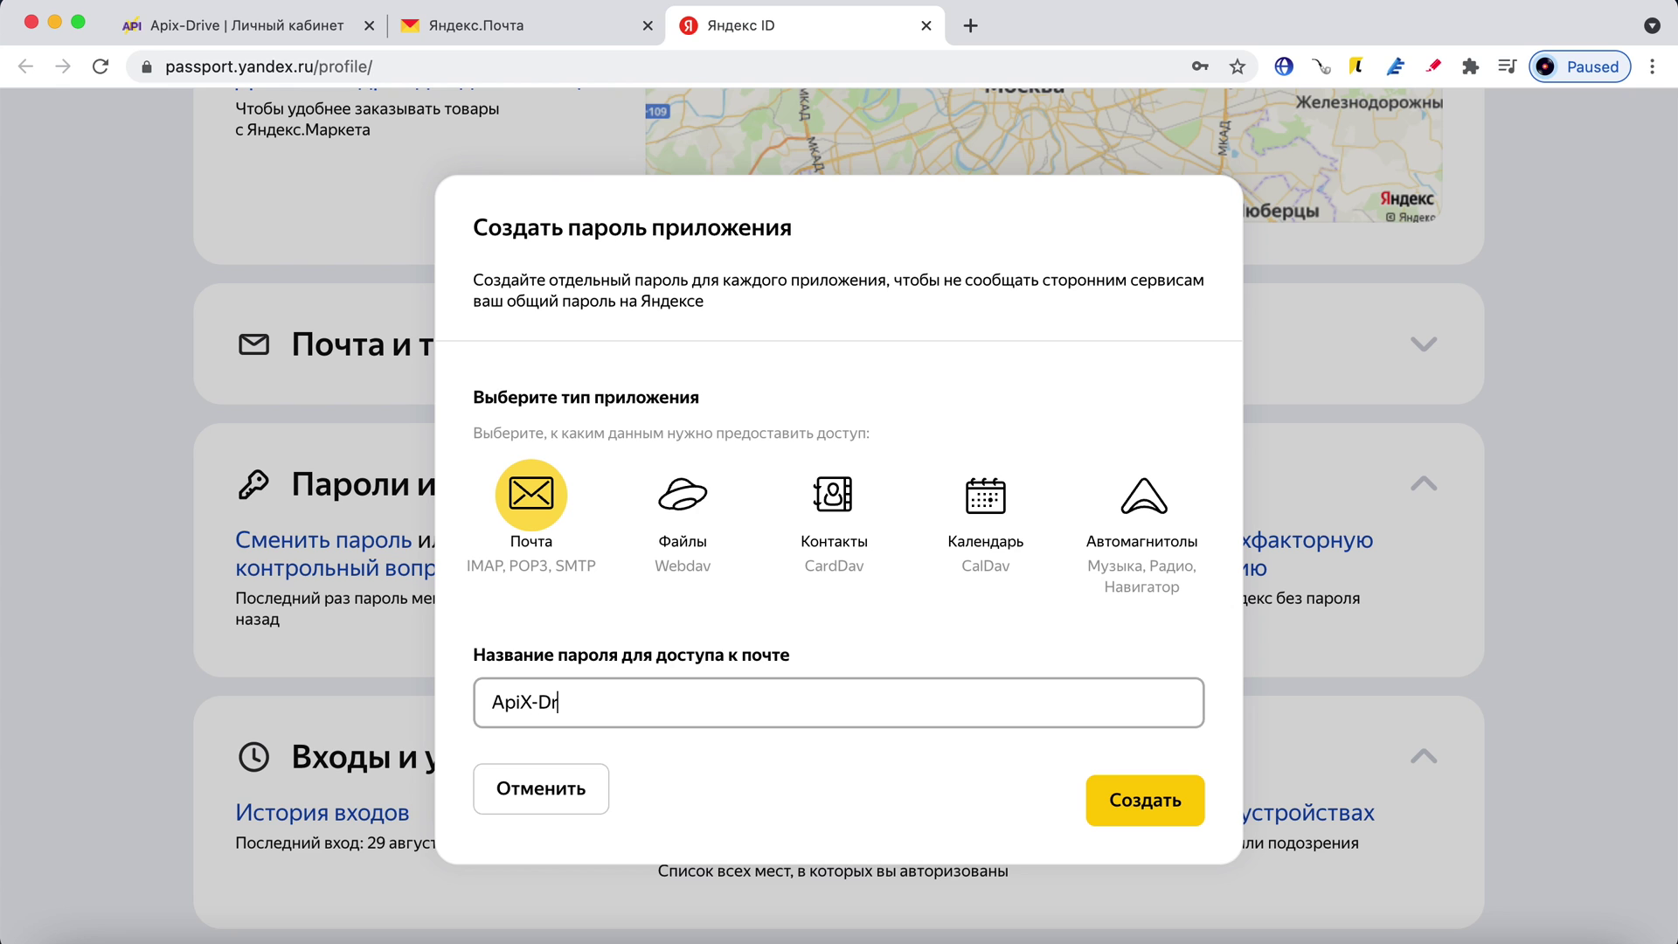
pyautogui.click(1126, 808)
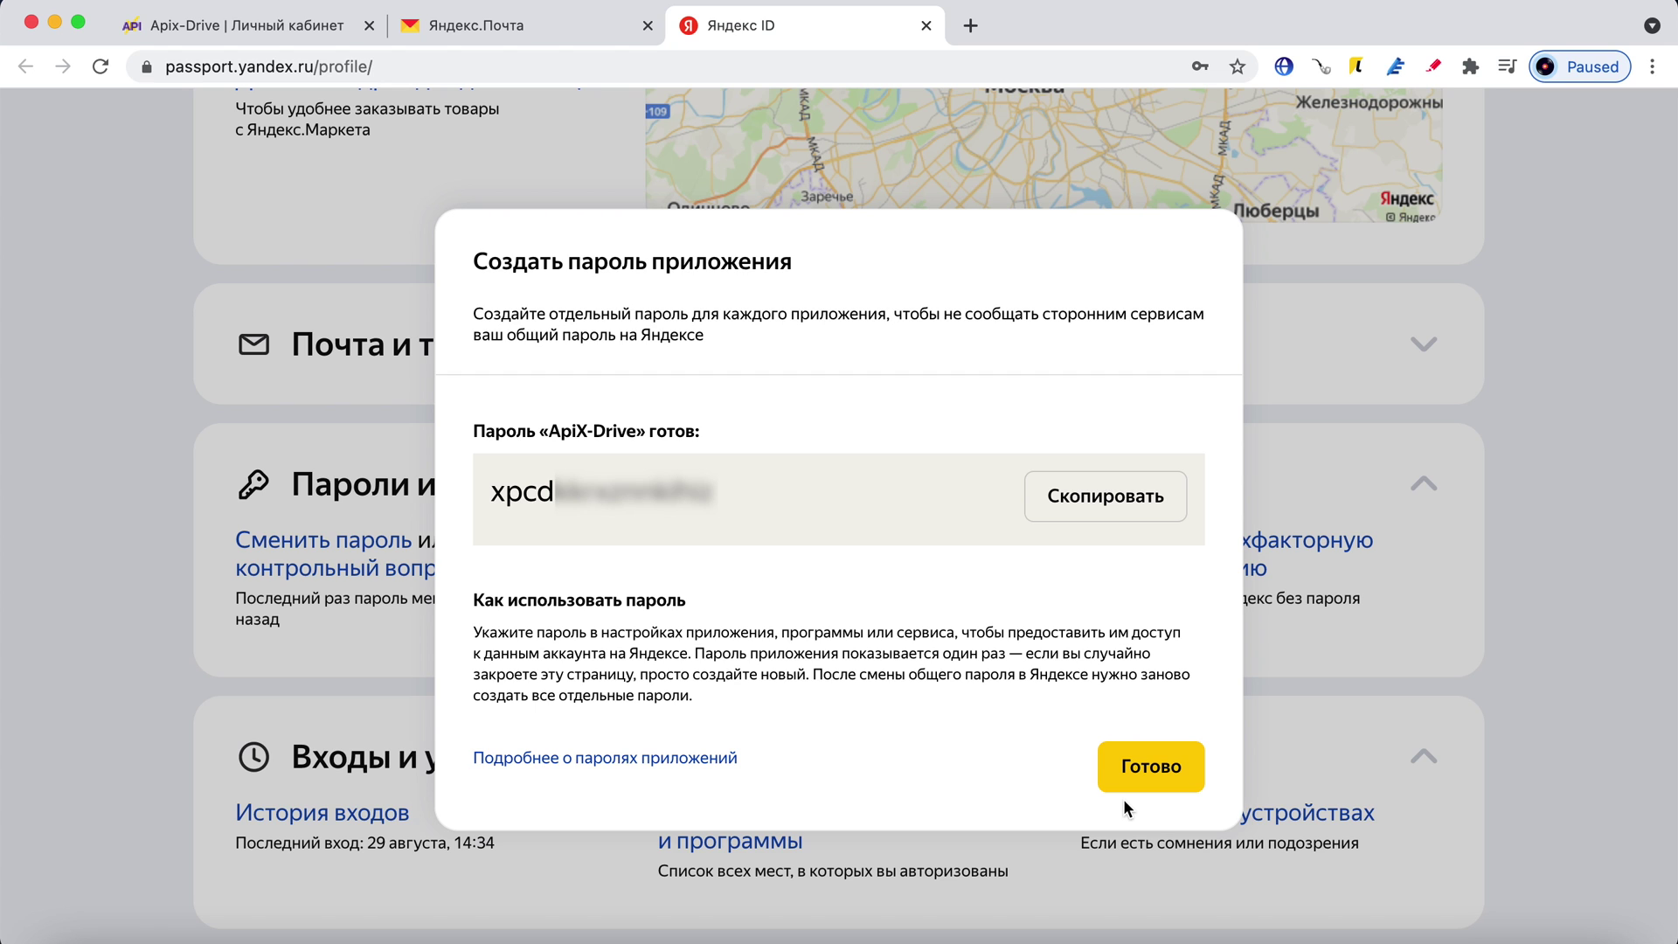
pyautogui.click(1098, 519)
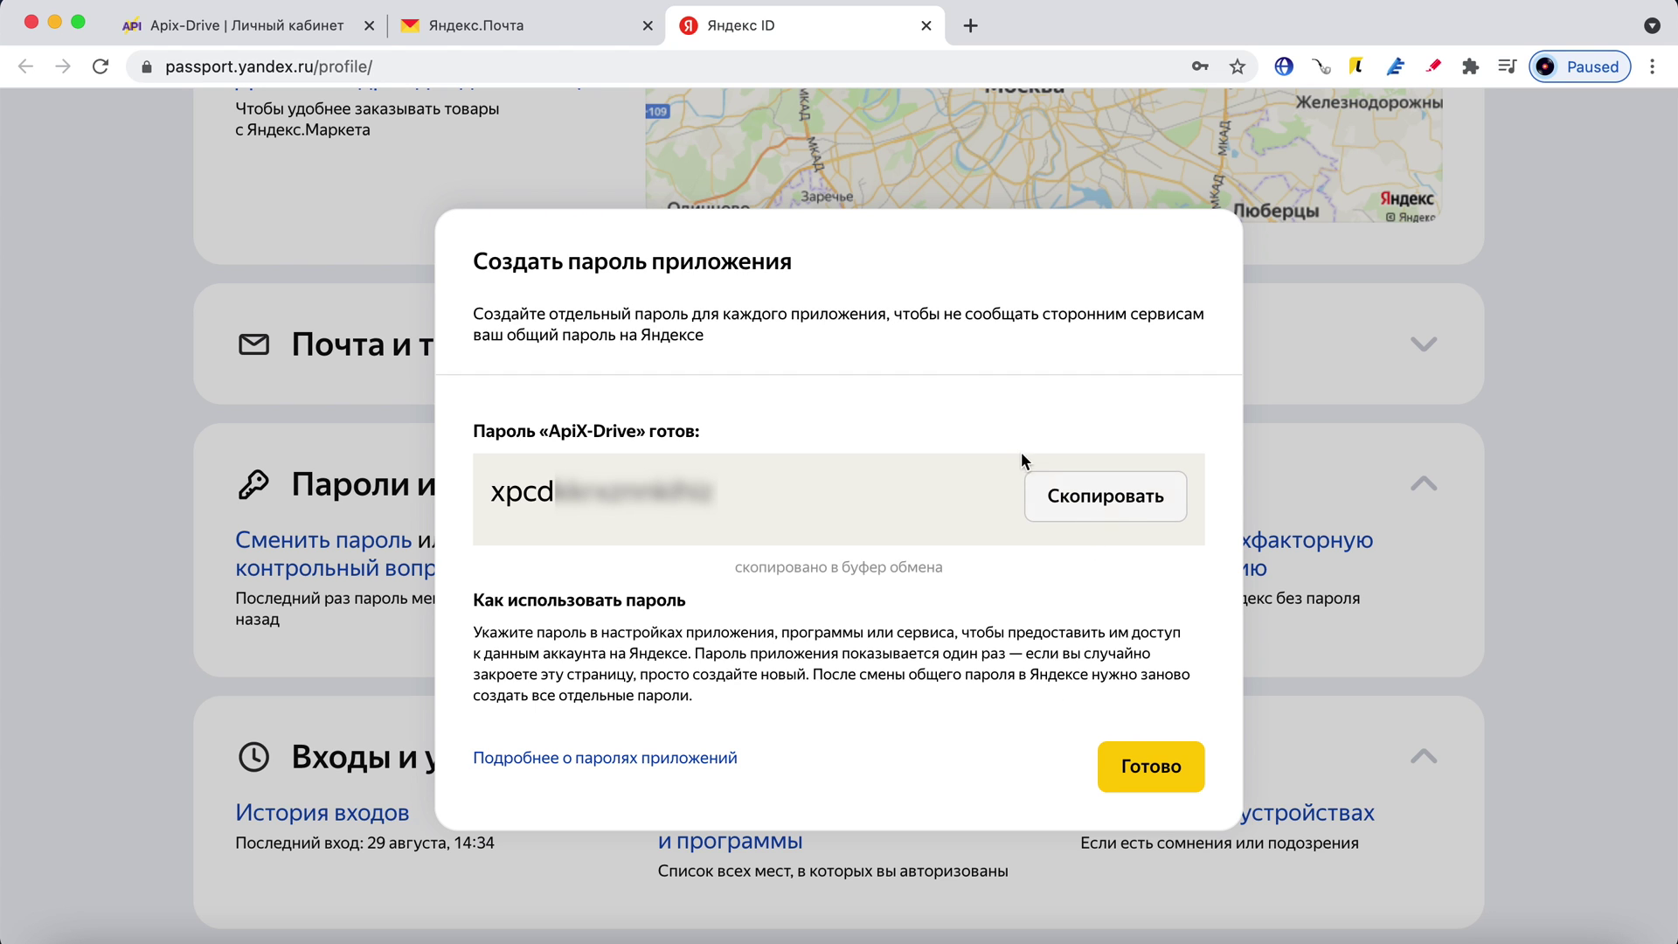
# - Return to ApiX-Drive, paste the app password into the integration's password field and save the account
pyautogui.click(267, 31)
pyautogui.click(787, 638)
pyautogui.press('super+v')
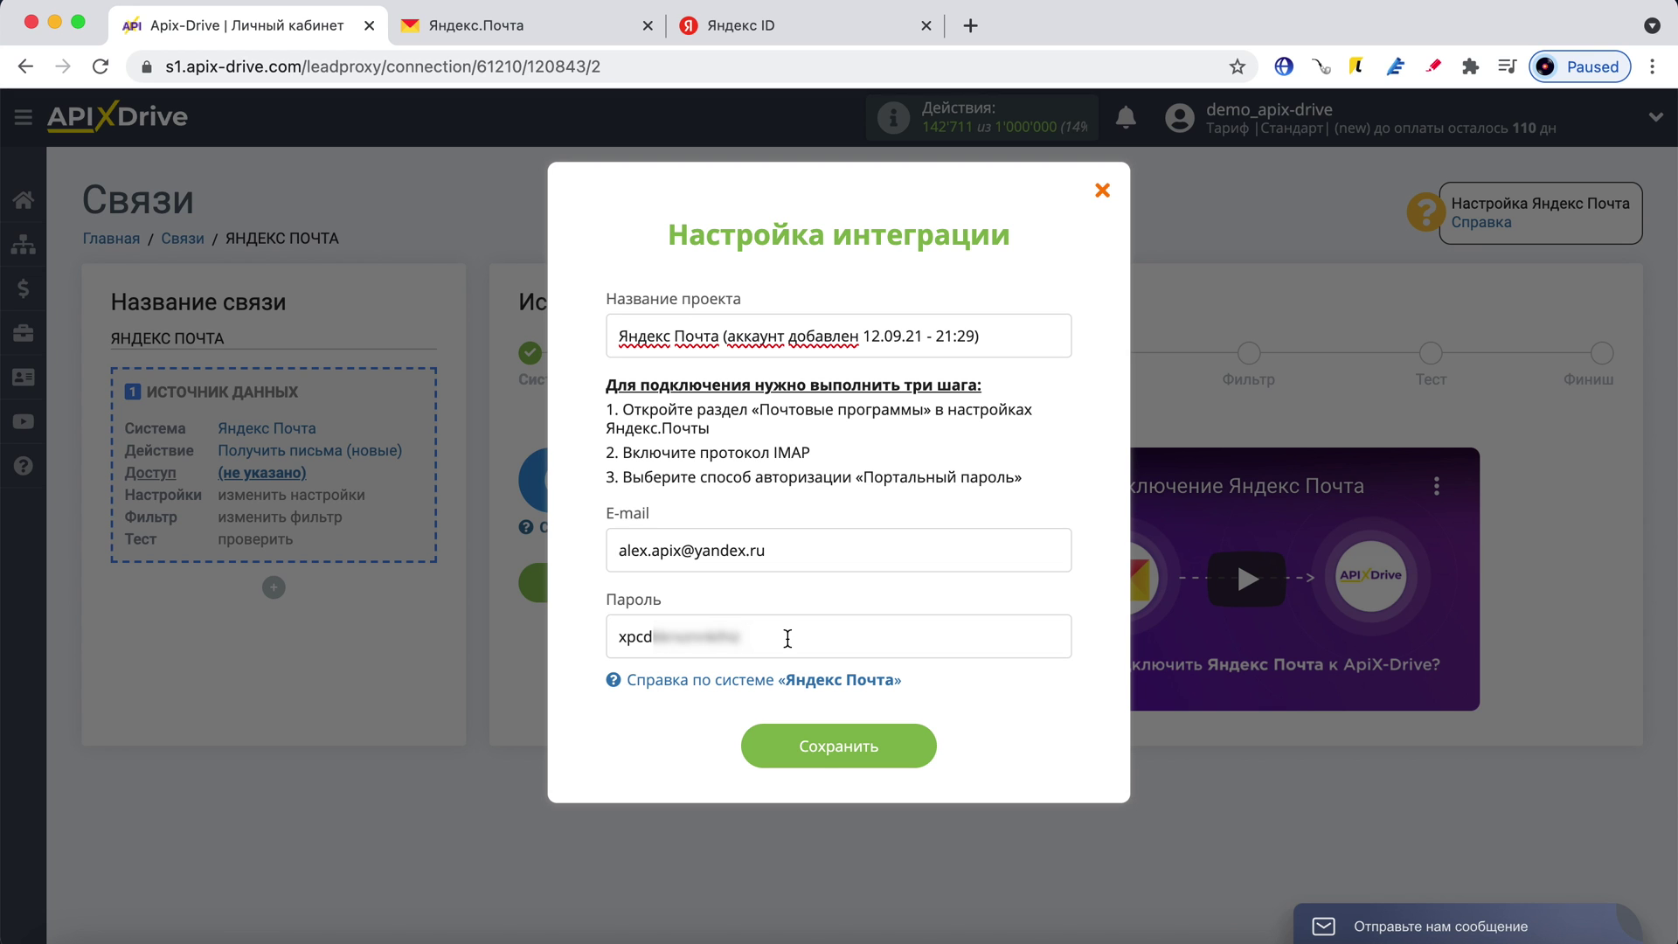
pyautogui.click(788, 756)
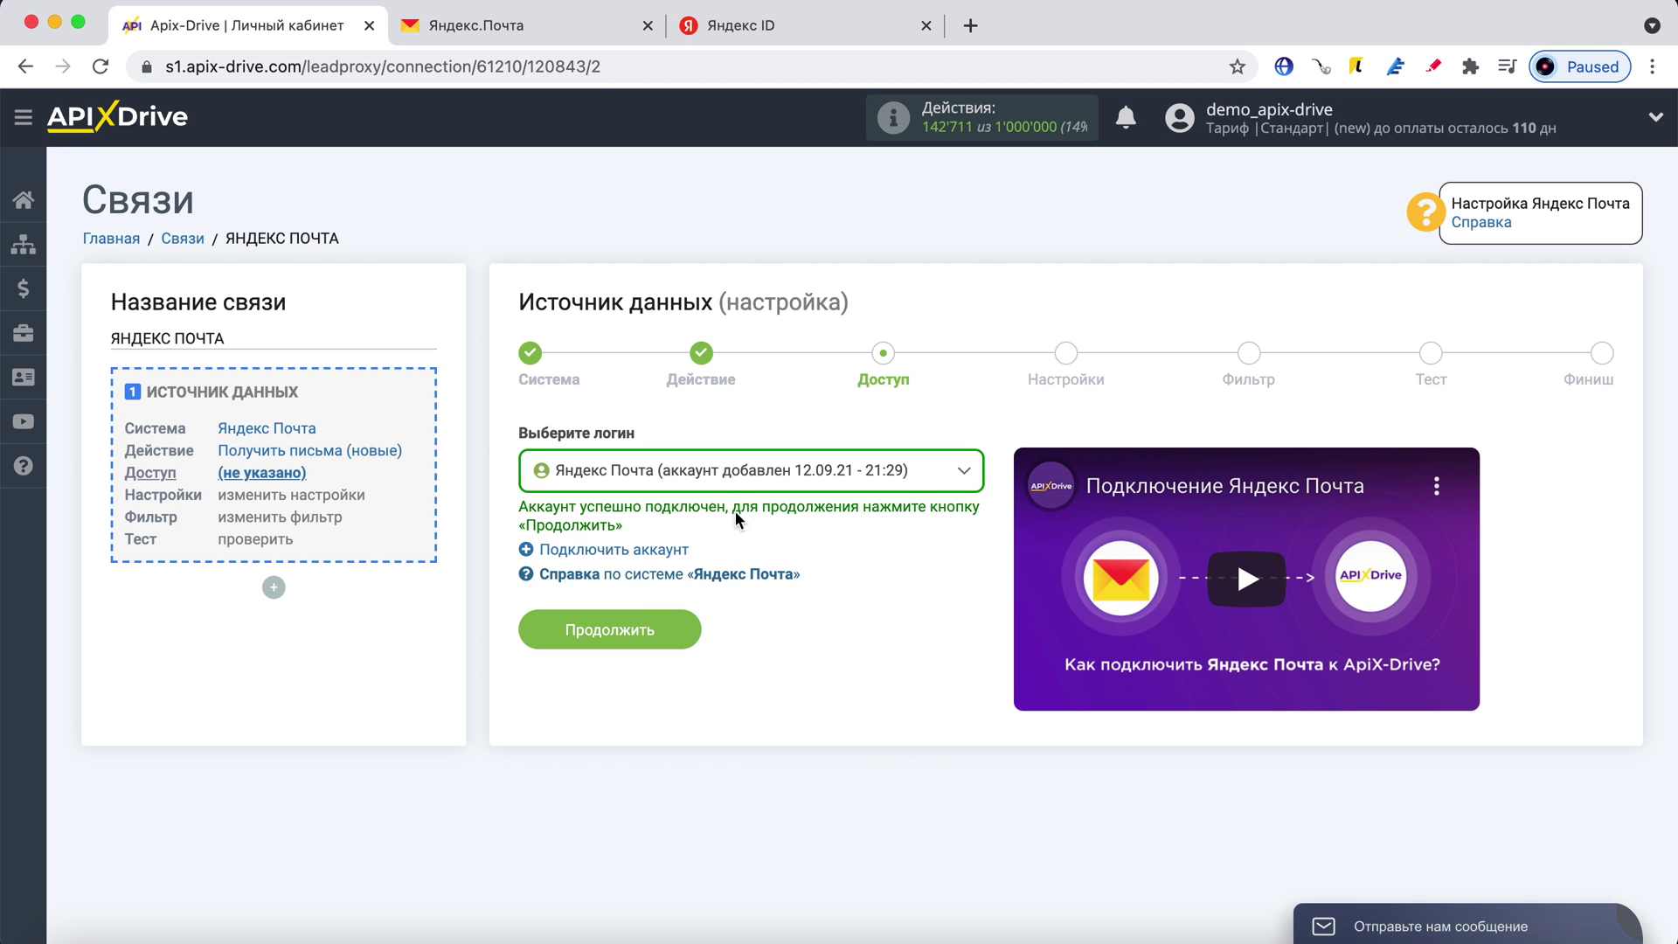
# - Select the newly connected Яндекс Почта account as the source login and continue to the settings
pyautogui.click(742, 477)
pyautogui.click(720, 611)
pyautogui.click(680, 622)
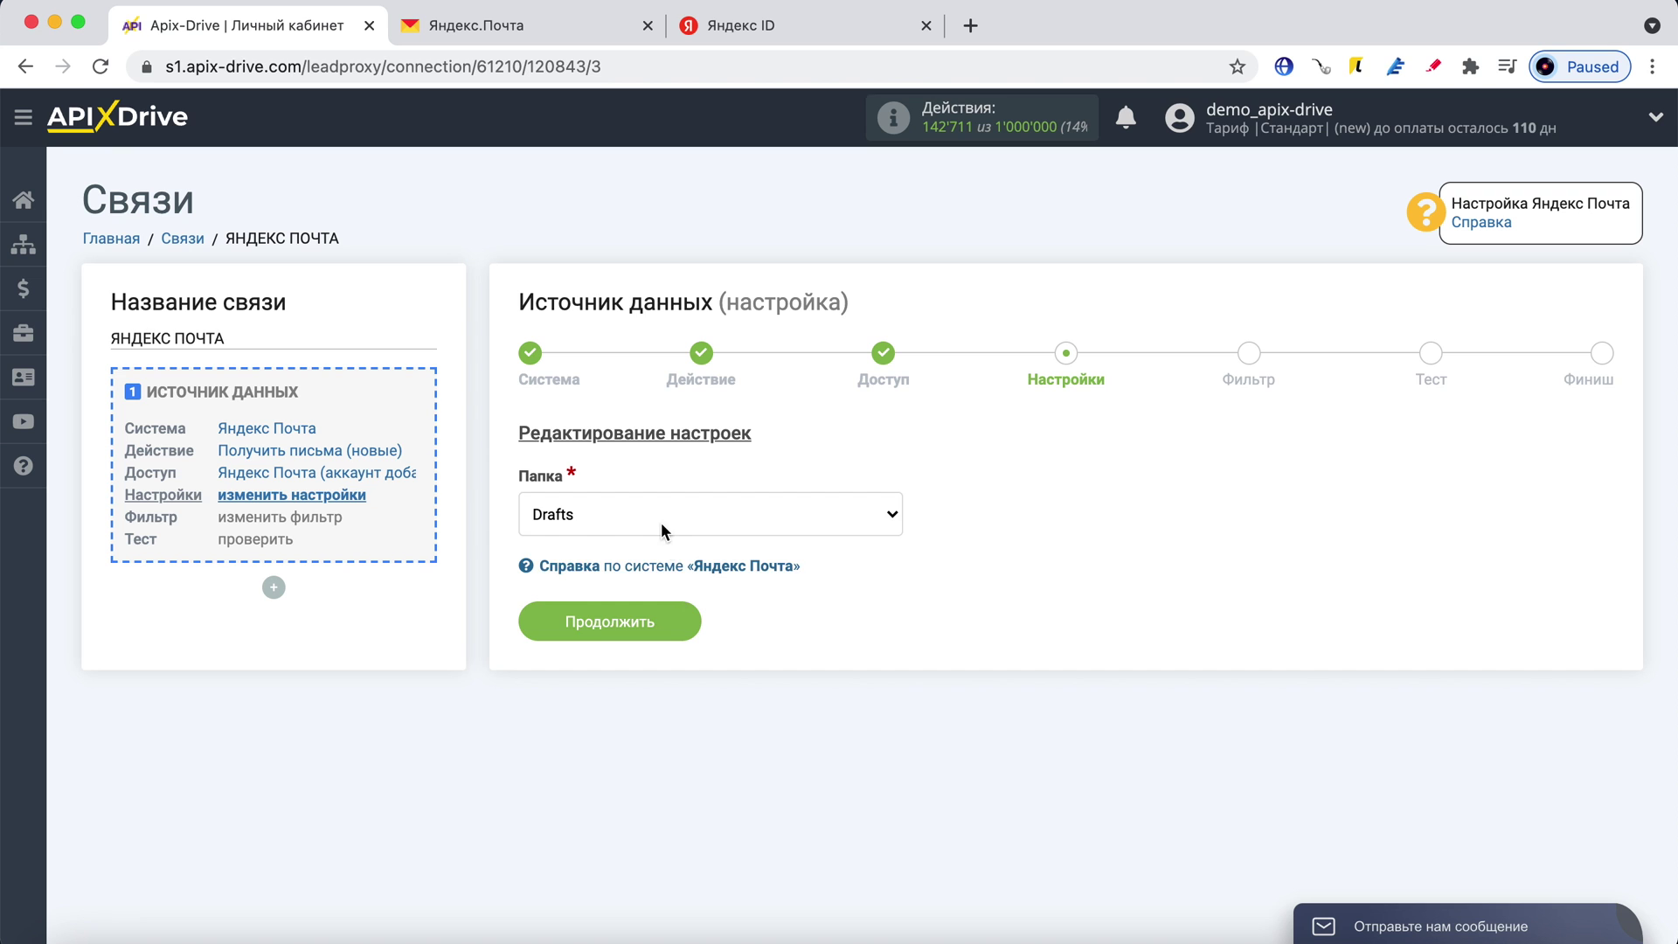
# - Set the source mail folder to INBOX and continue to the filter stage
pyautogui.click(660, 521)
pyautogui.click(643, 537)
pyautogui.click(678, 621)
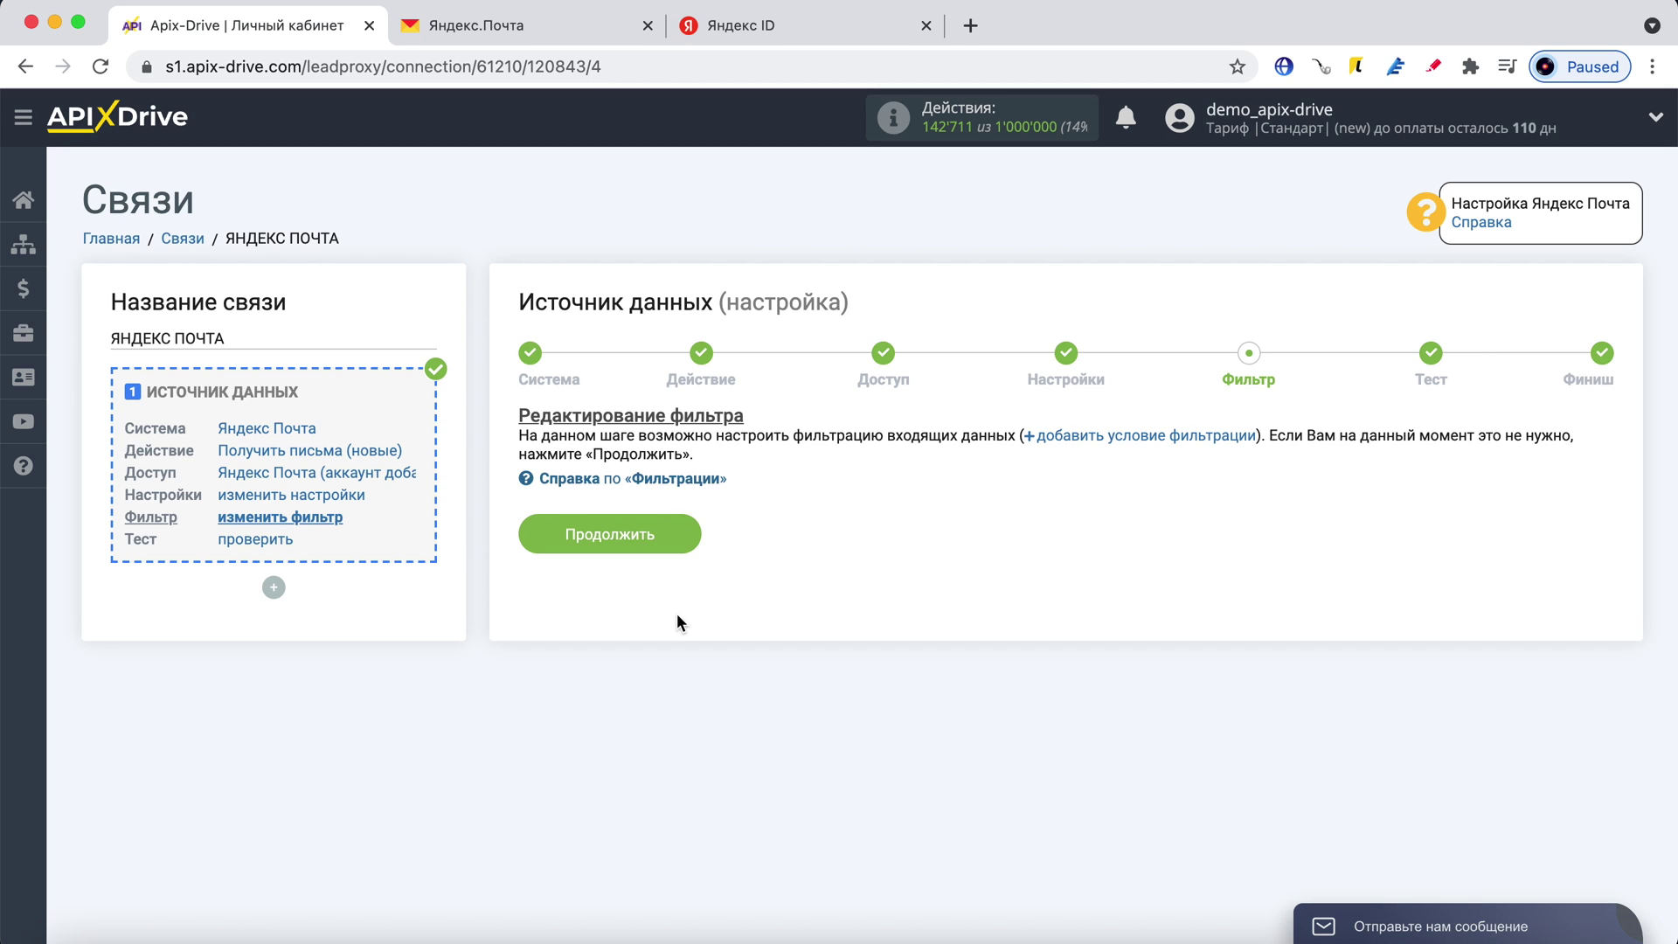
# - Finish the data source setup without a filter condition and start configuring the data destination
pyautogui.click(683, 535)
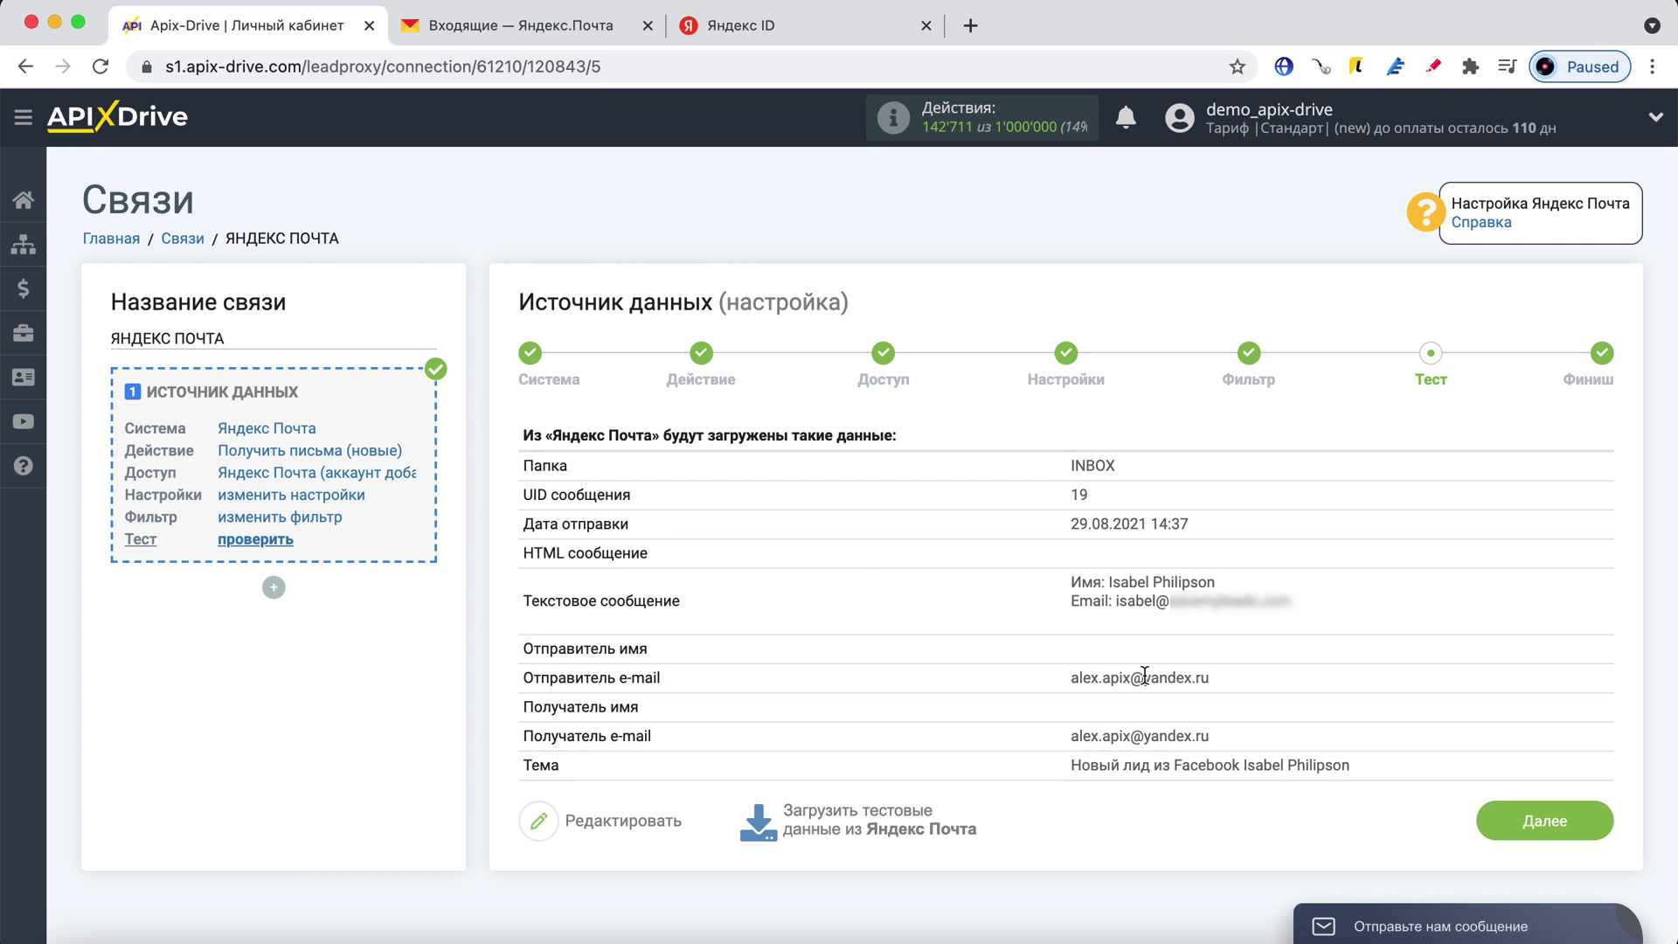
pyautogui.click(1503, 823)
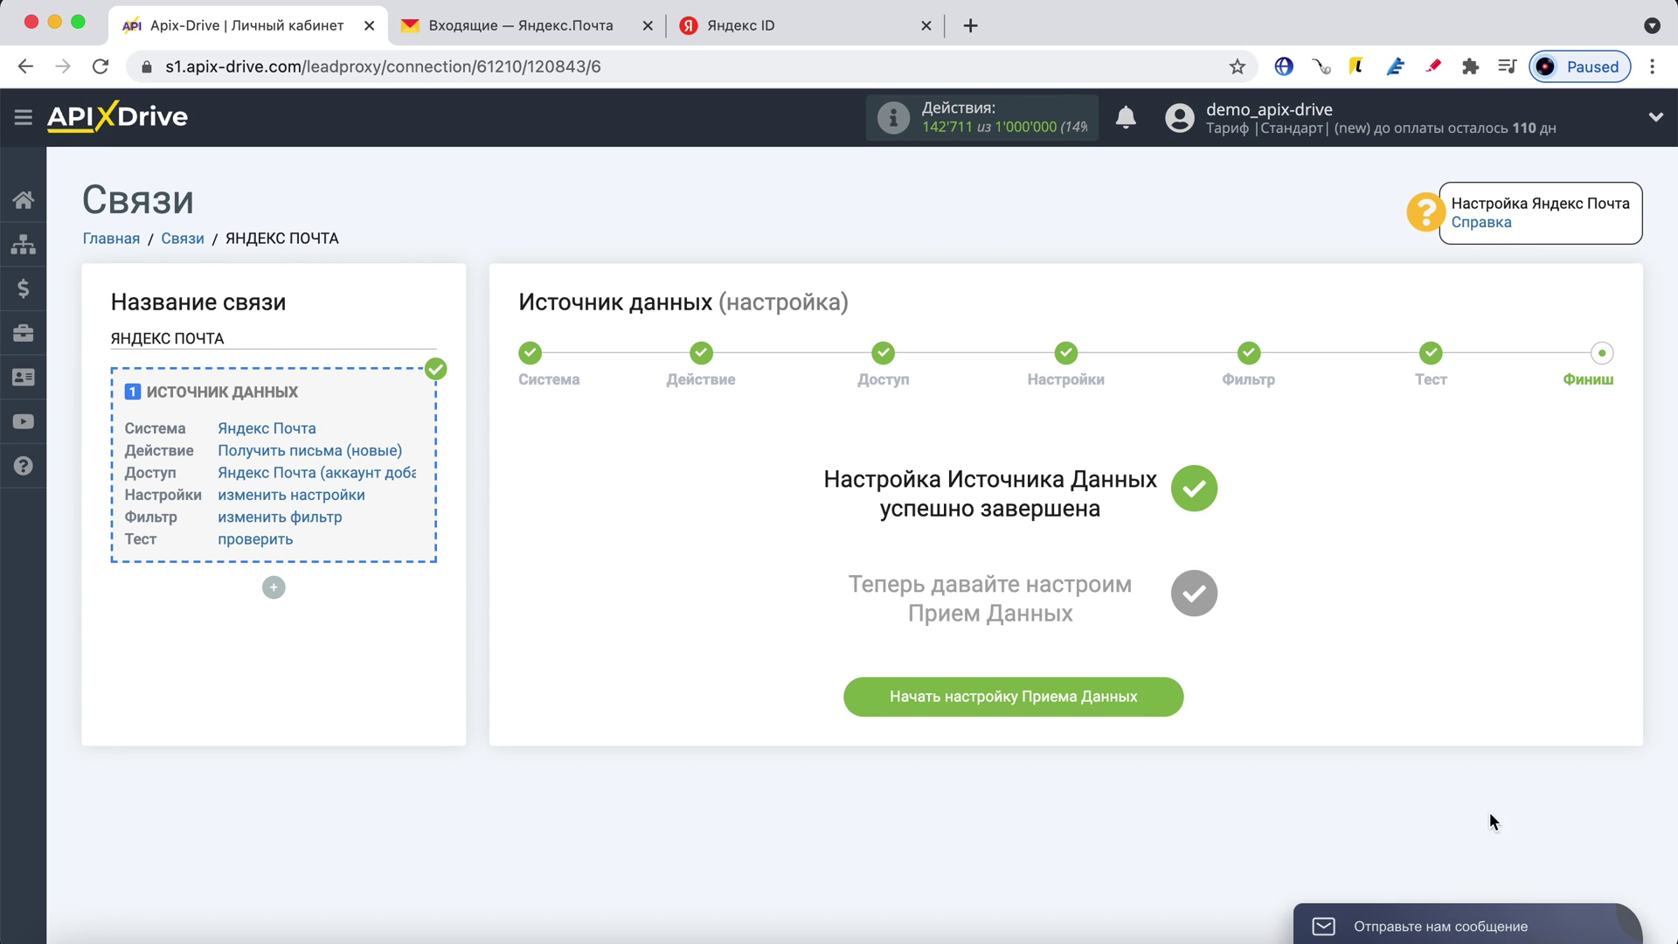
pyautogui.click(1162, 700)
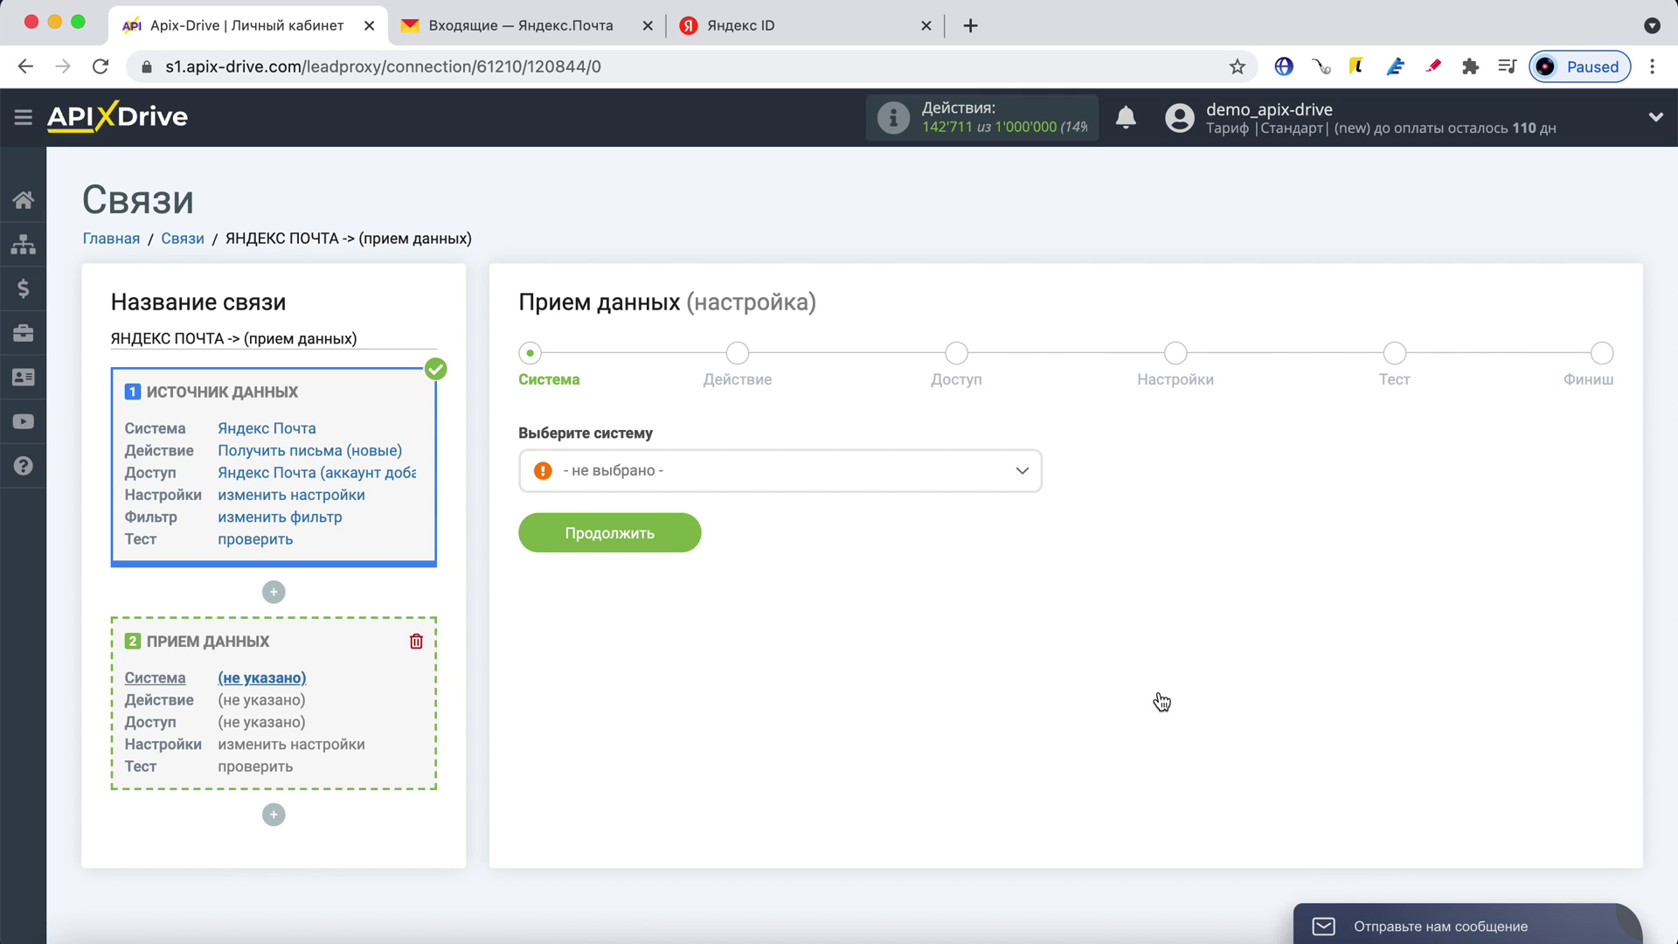
# - Set Телеграм as the data destination system and continue to the action stage
pyautogui.click(925, 478)
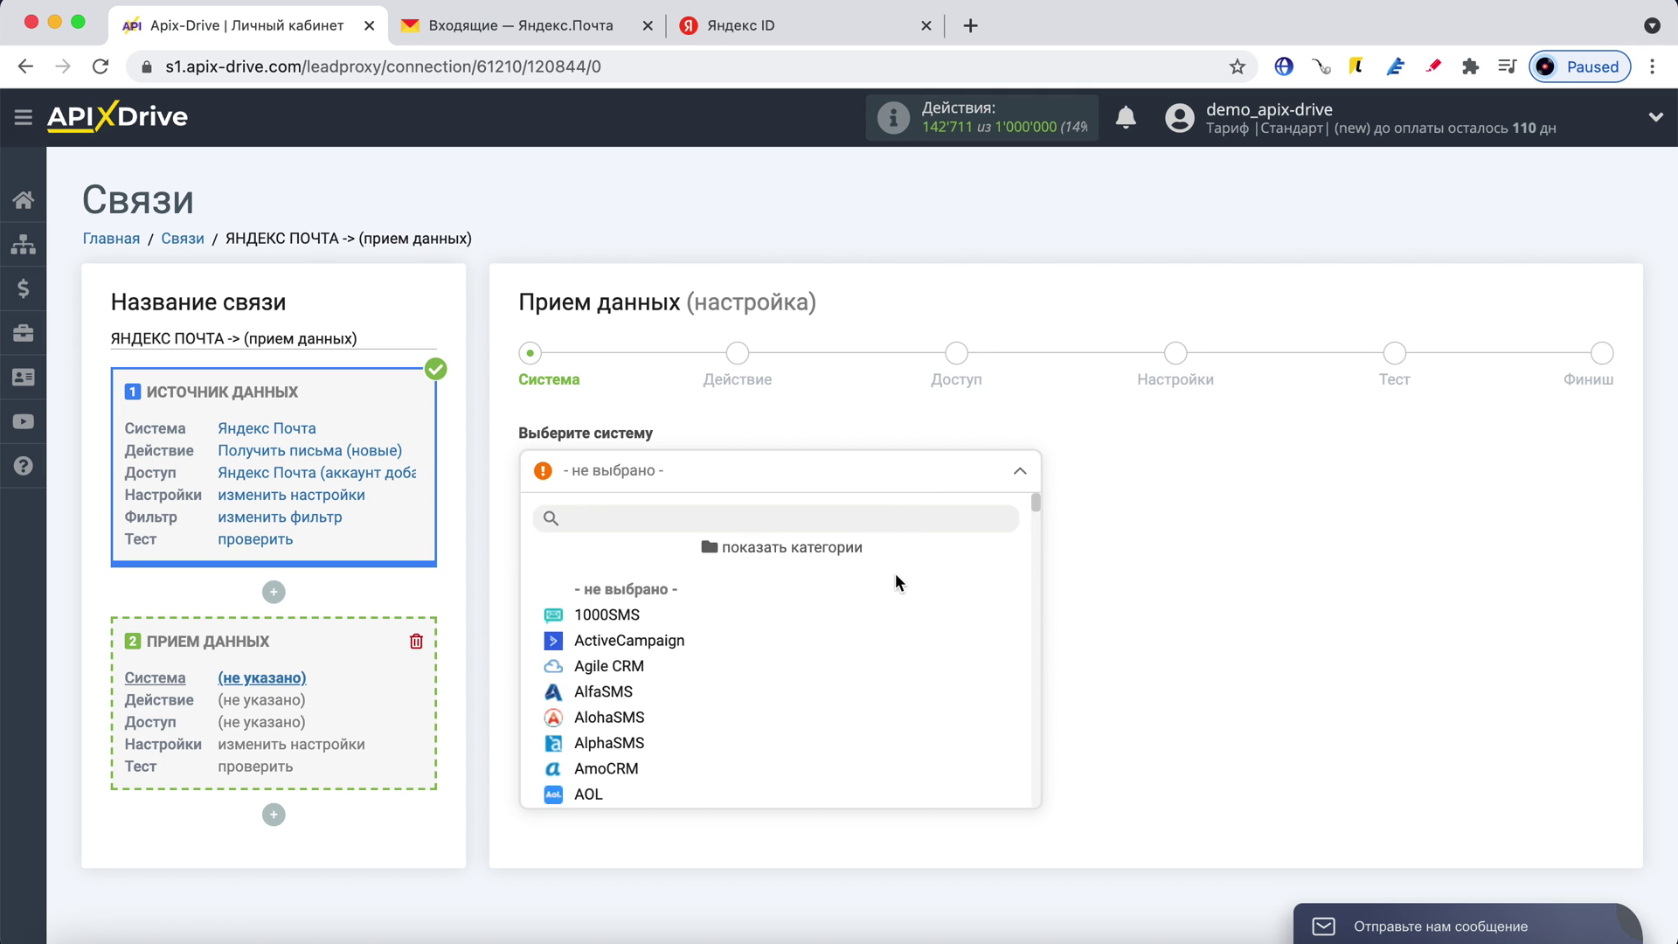
pyautogui.scroll(-20, 896, 579)
pyautogui.scroll(-20, 898, 584)
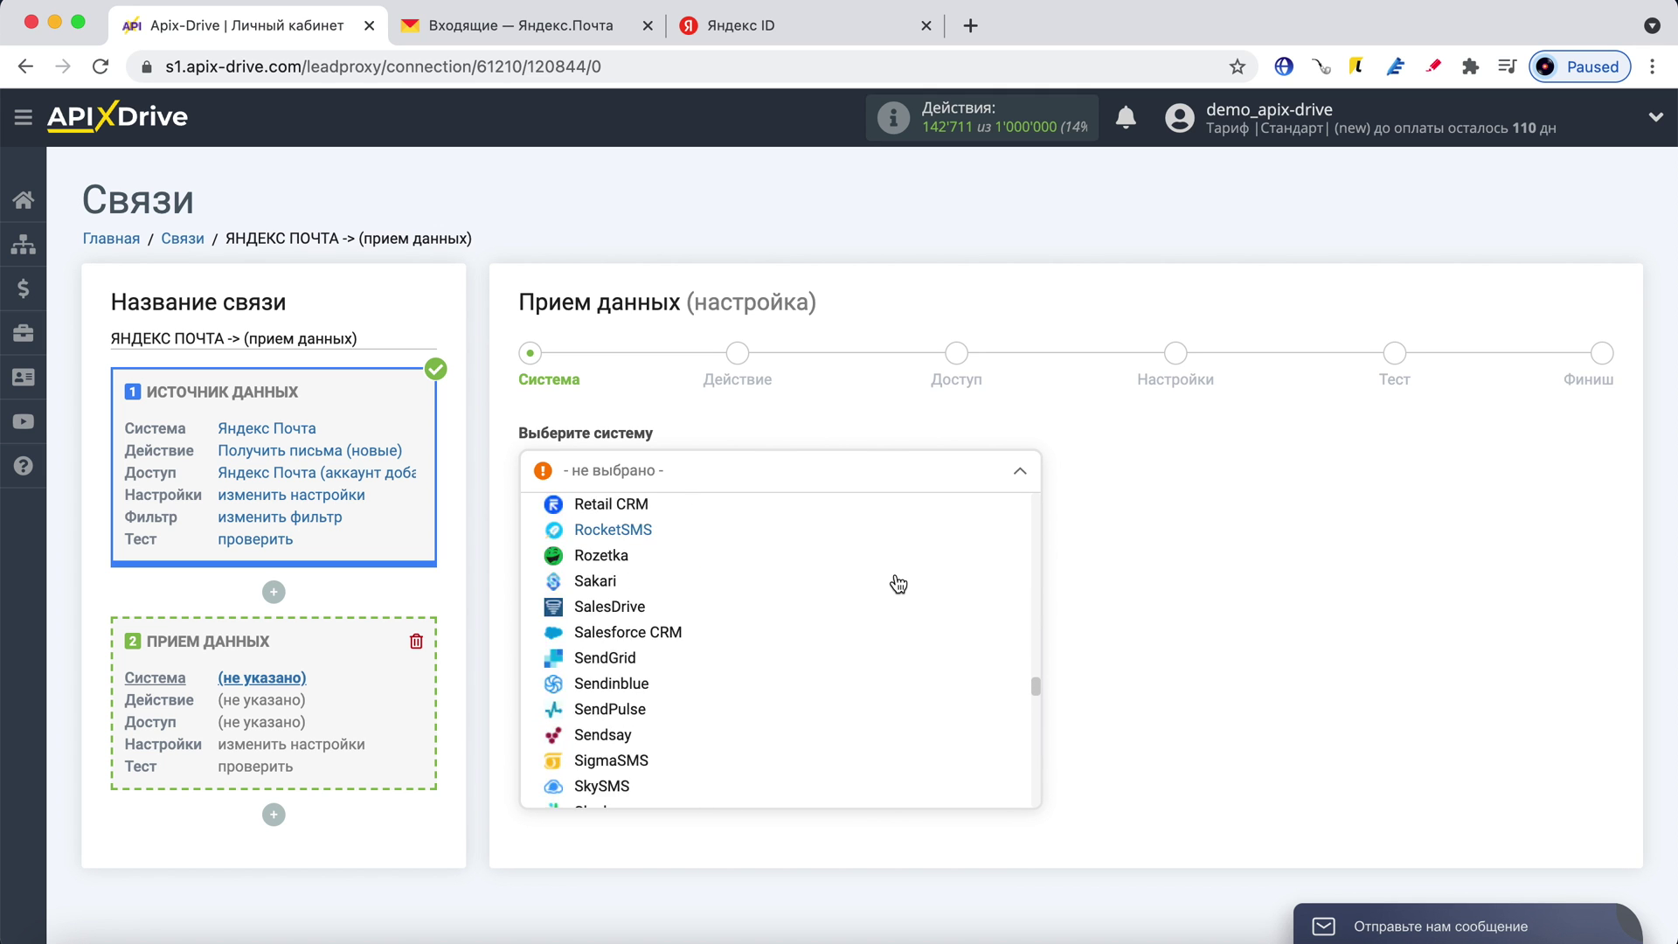
pyautogui.scroll(-2, 898, 584)
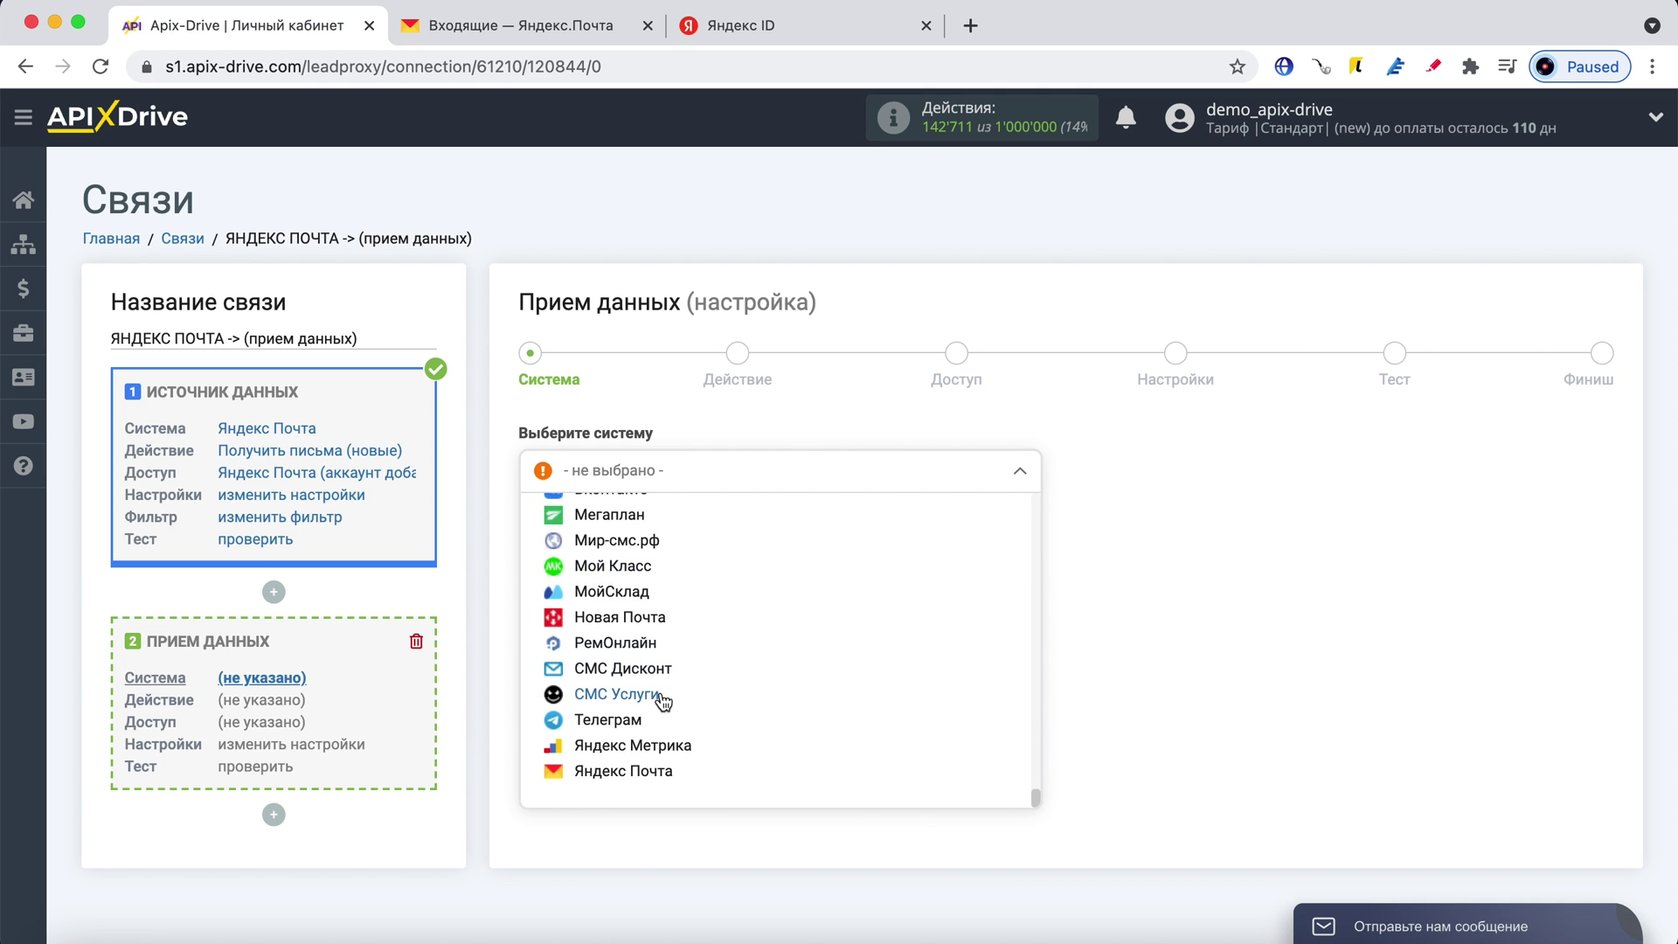
pyautogui.click(619, 720)
pyautogui.click(676, 535)
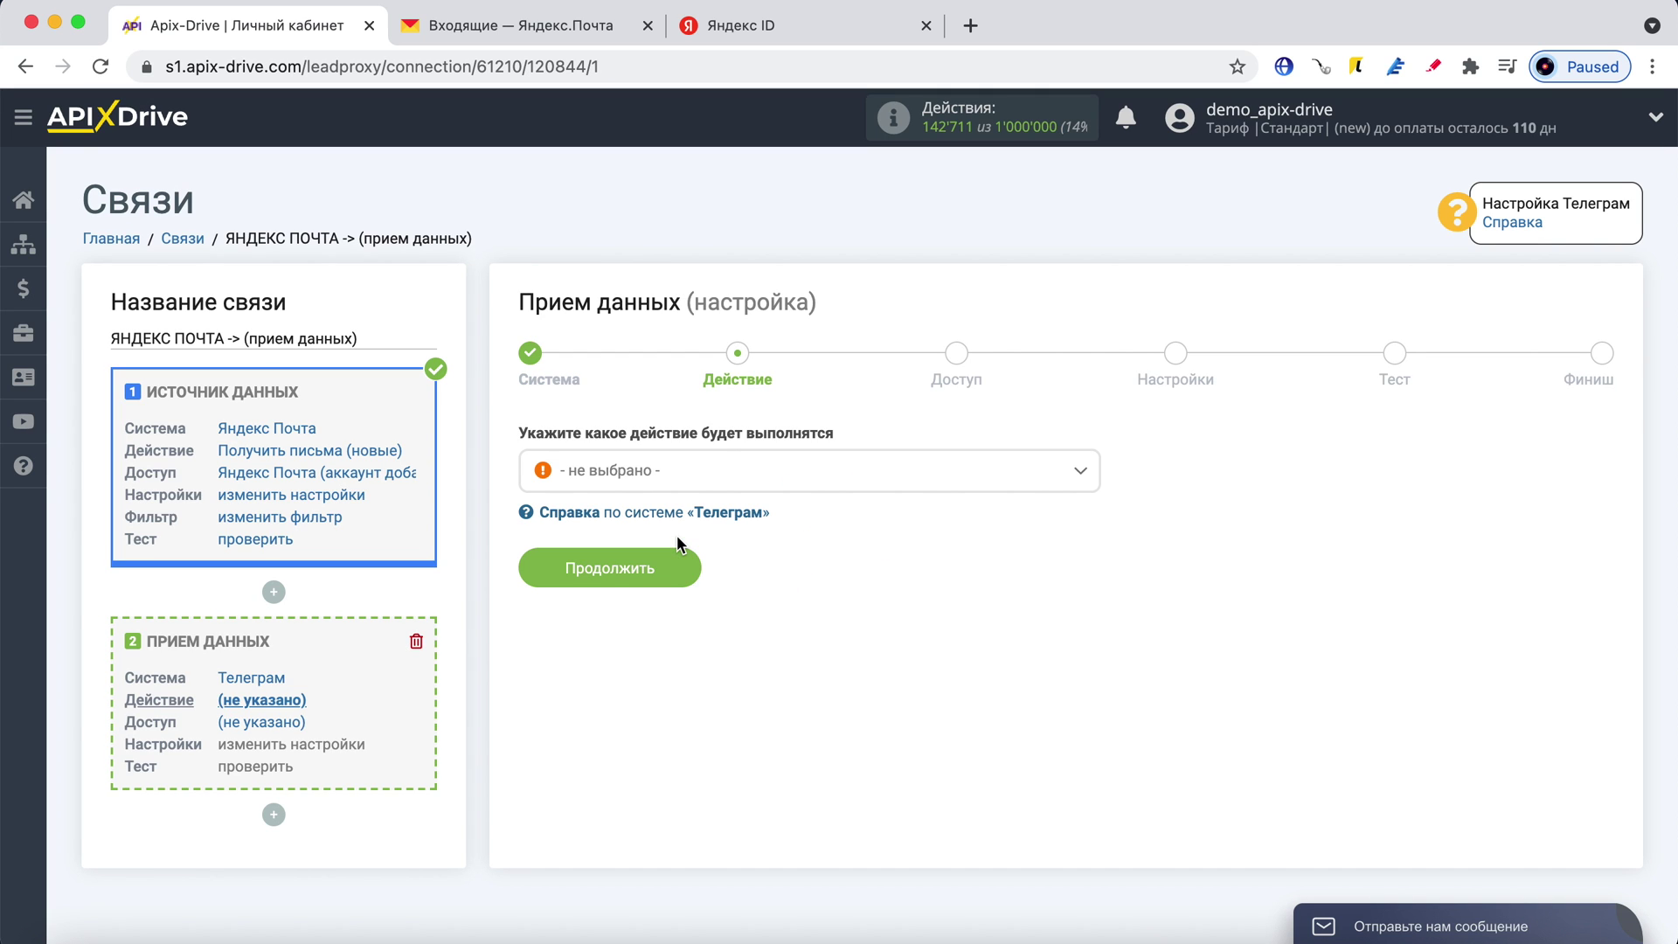
# - Set the destination action to Отправить сообщение and continue to the access stage
pyautogui.click(716, 463)
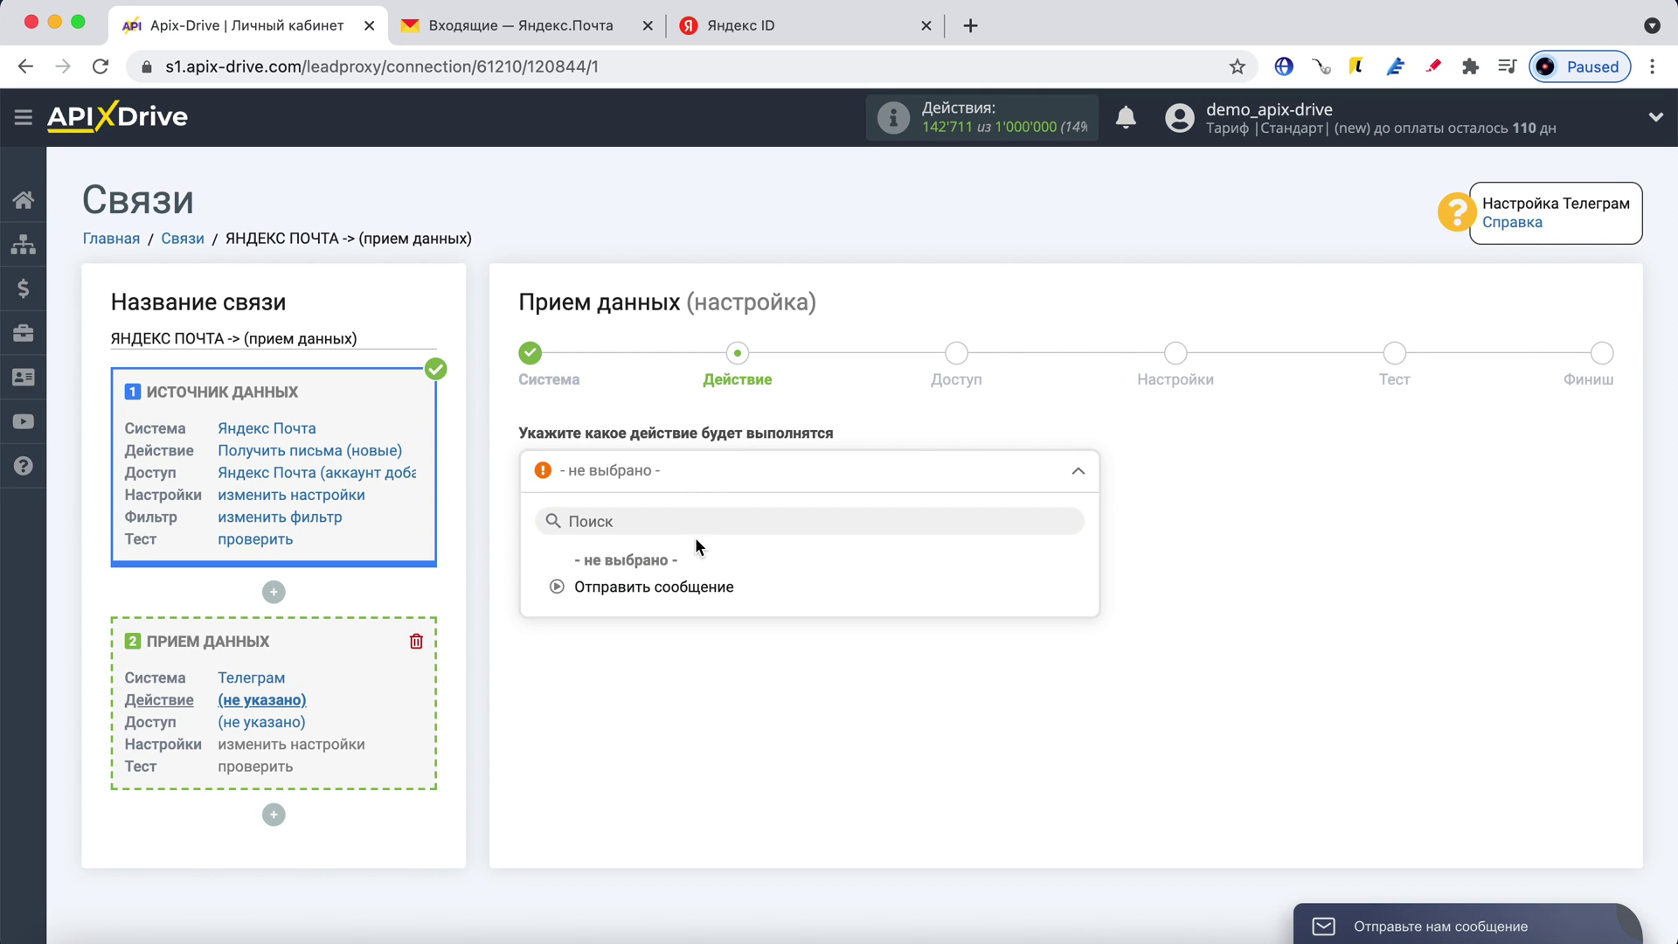
pyautogui.click(697, 586)
pyautogui.click(685, 566)
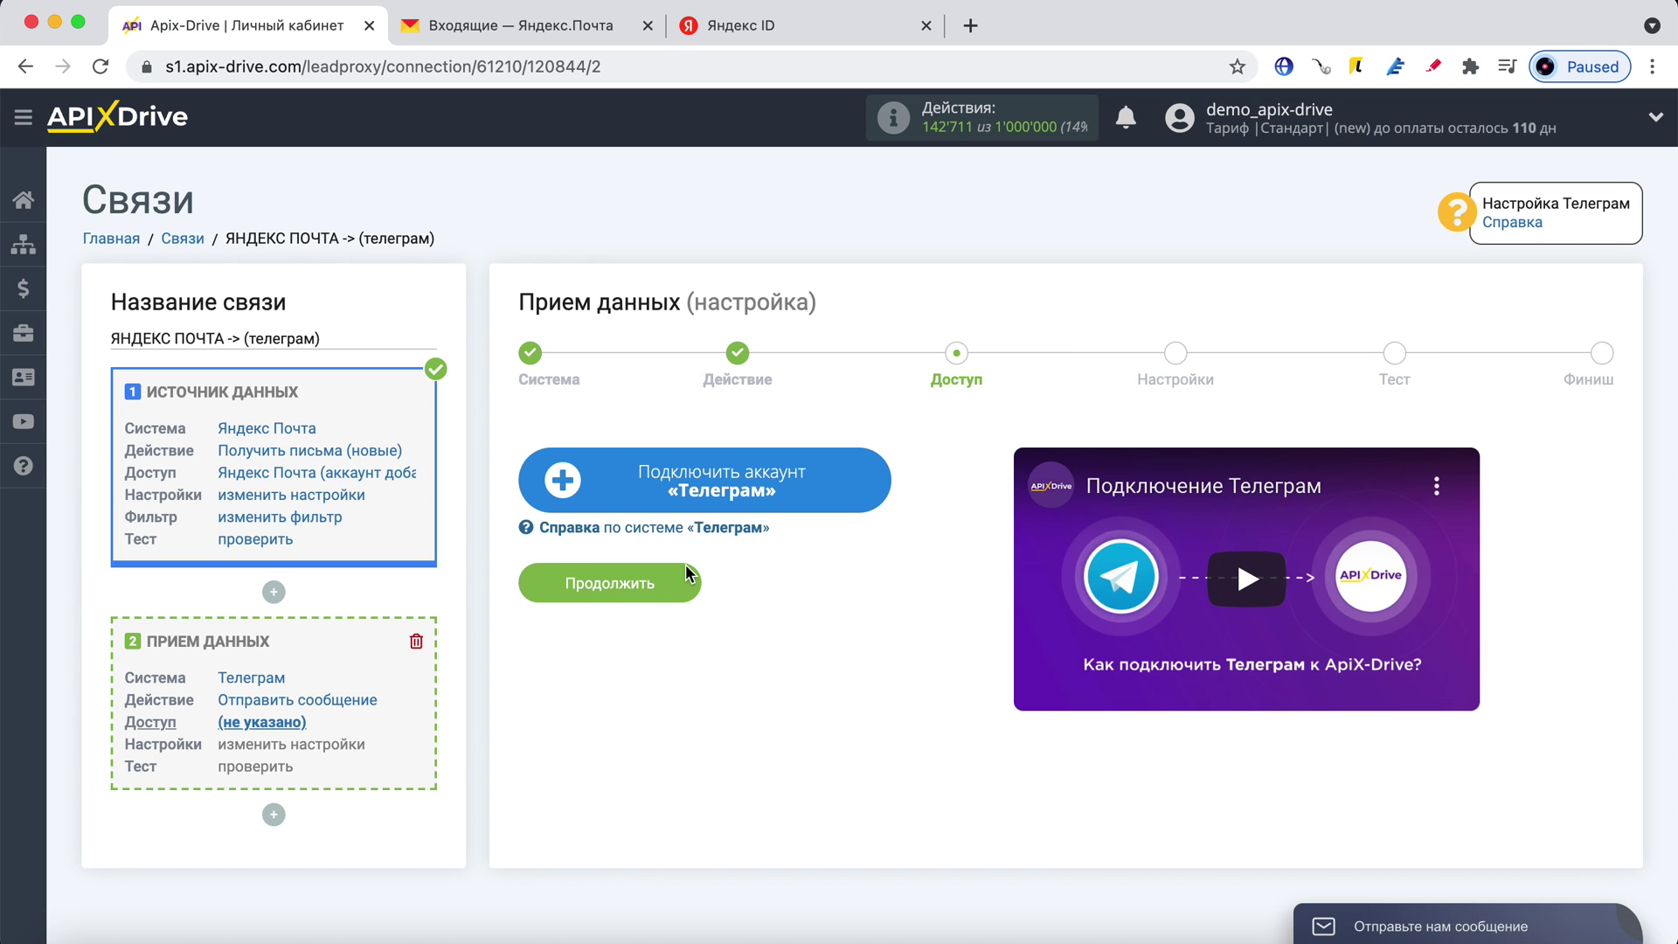
# - Add a new Телеграм account for the destination and save it under the suggested name
pyautogui.click(849, 504)
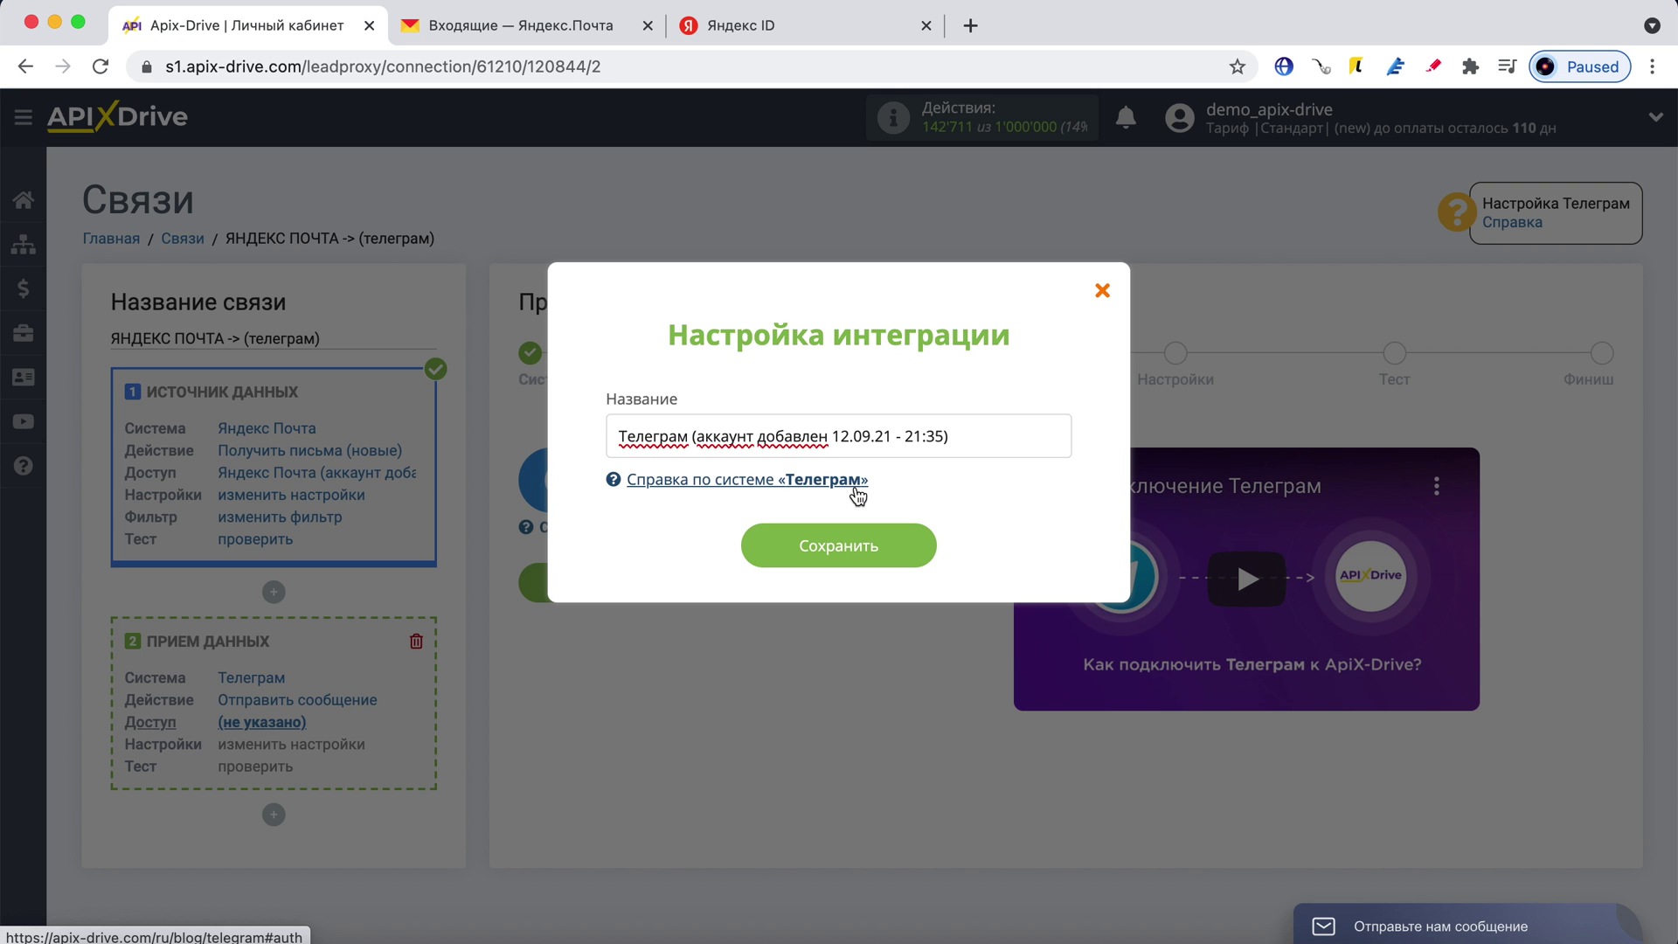
pyautogui.moveTo(958, 434); pyautogui.dragTo(604, 455)
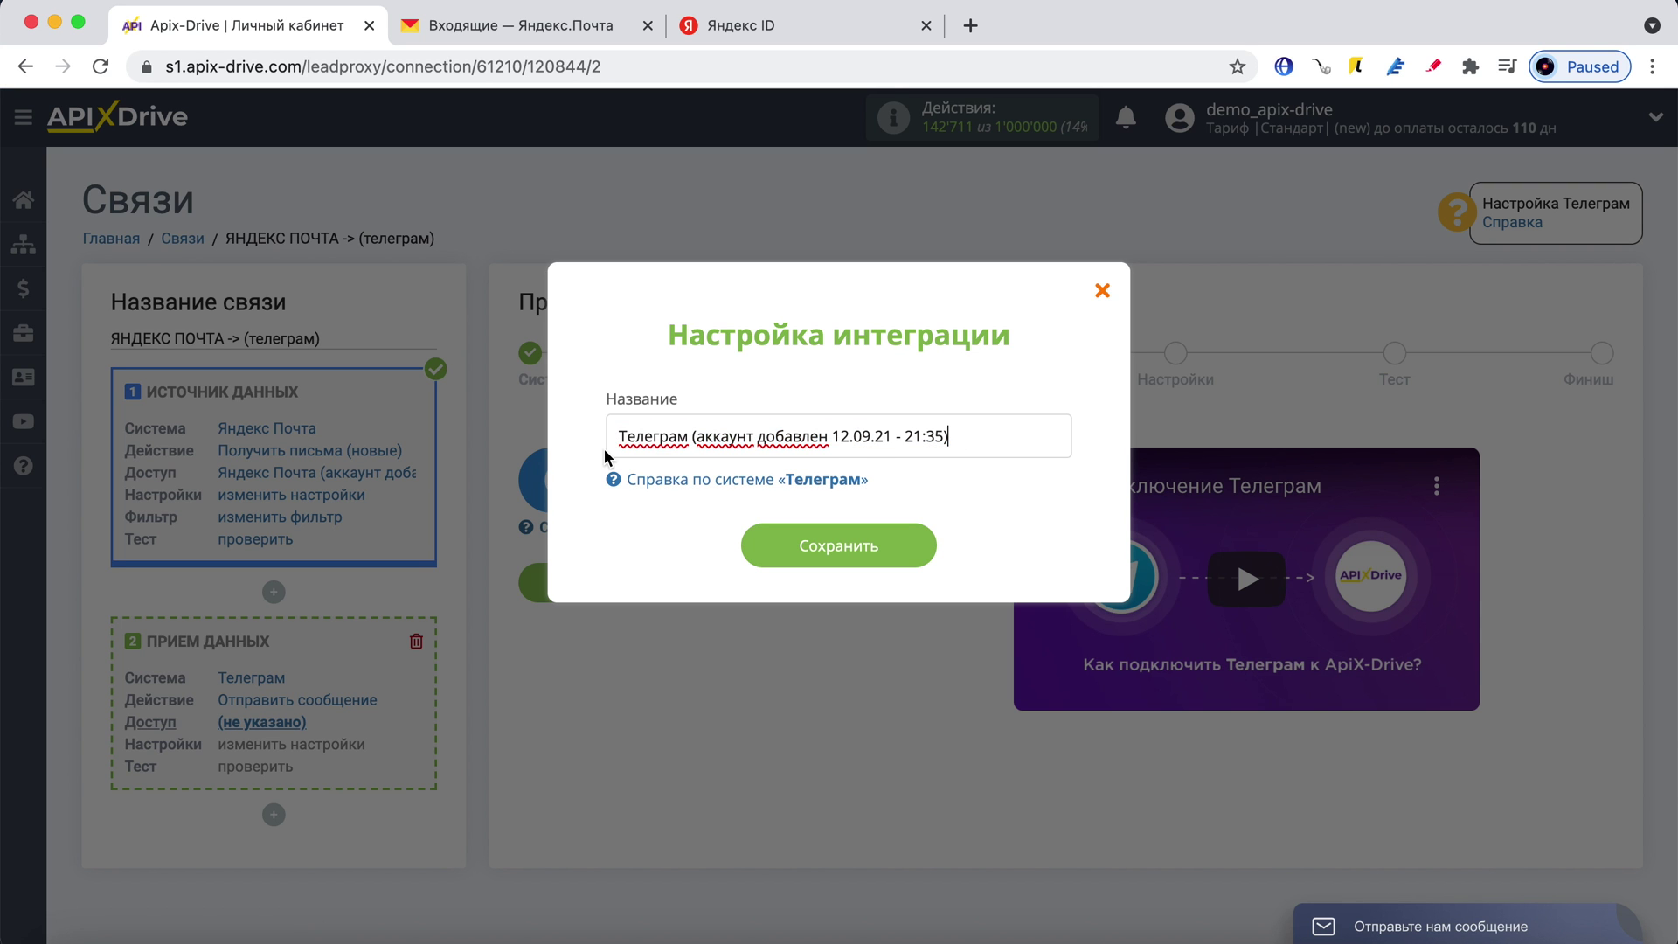
pyautogui.click(909, 551)
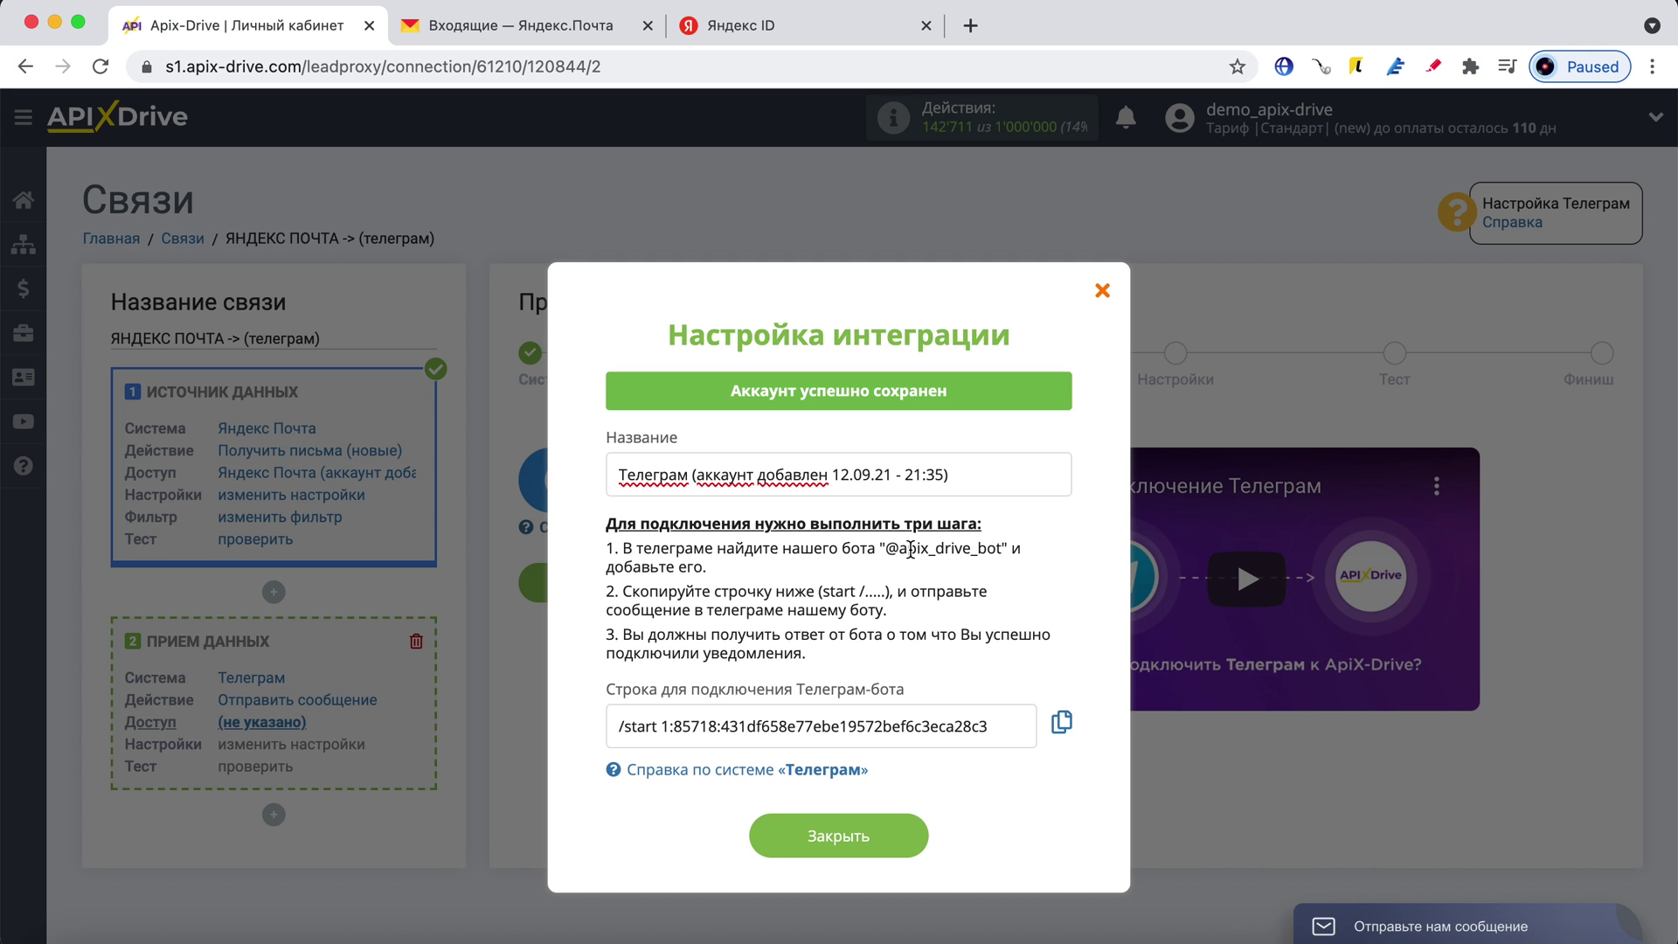
pyautogui.moveTo(885, 549); pyautogui.dragTo(1003, 551)
pyautogui.rightClick(1003, 551)
pyautogui.click(1048, 603)
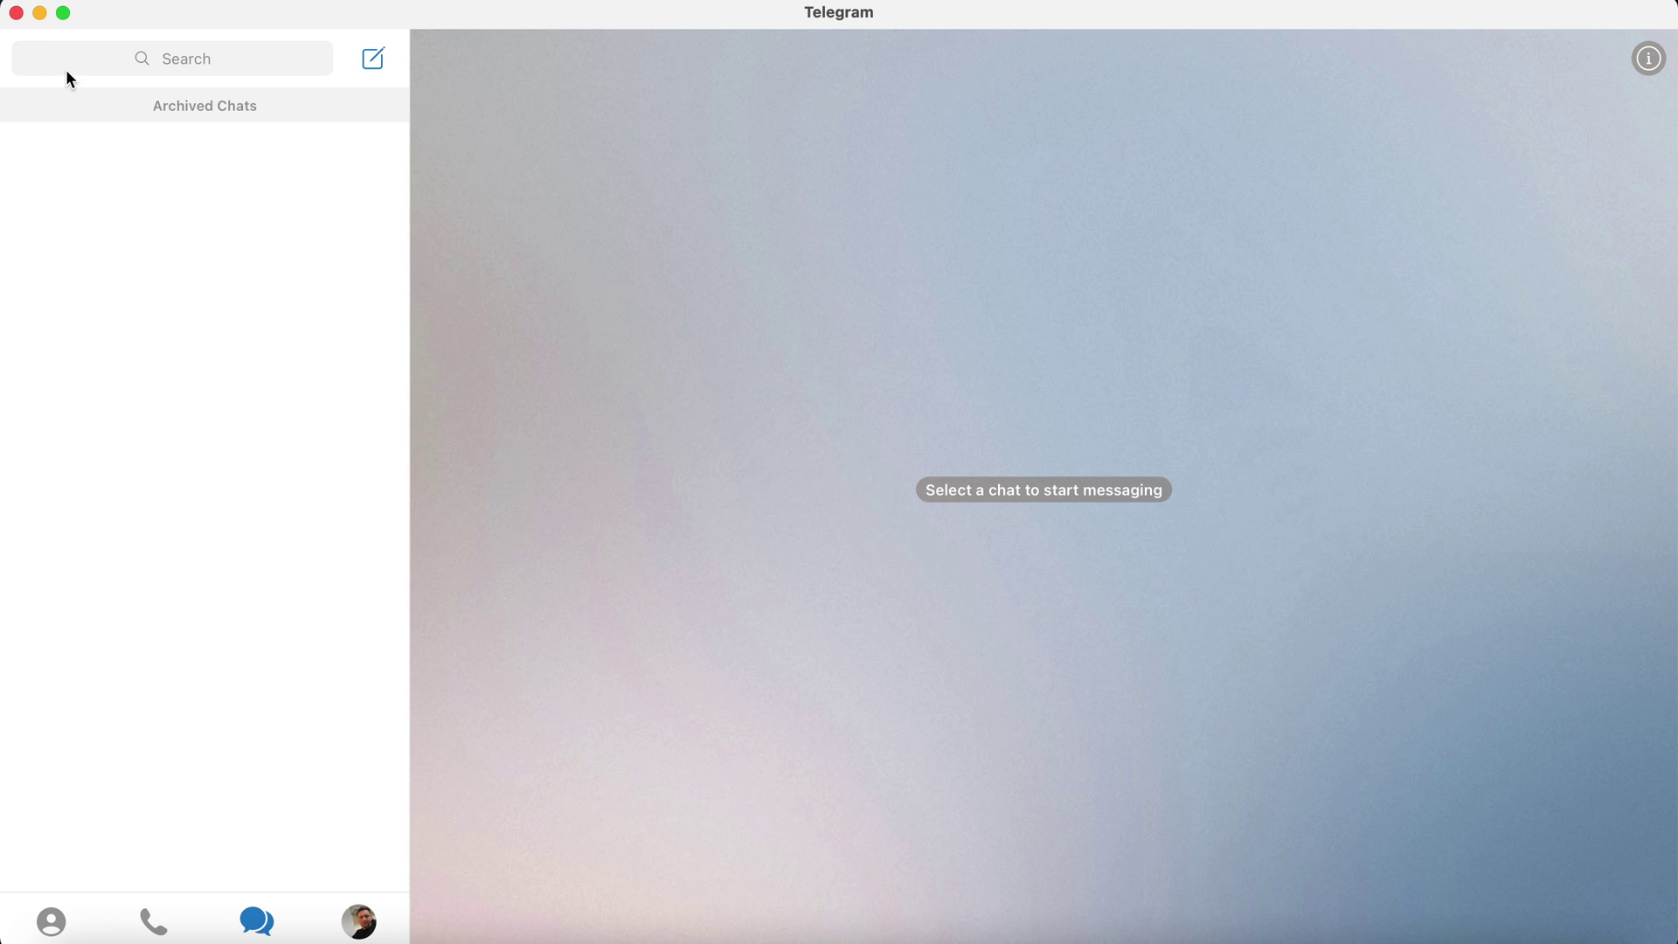
pyautogui.click(68, 72)
pyautogui.press('super+v')
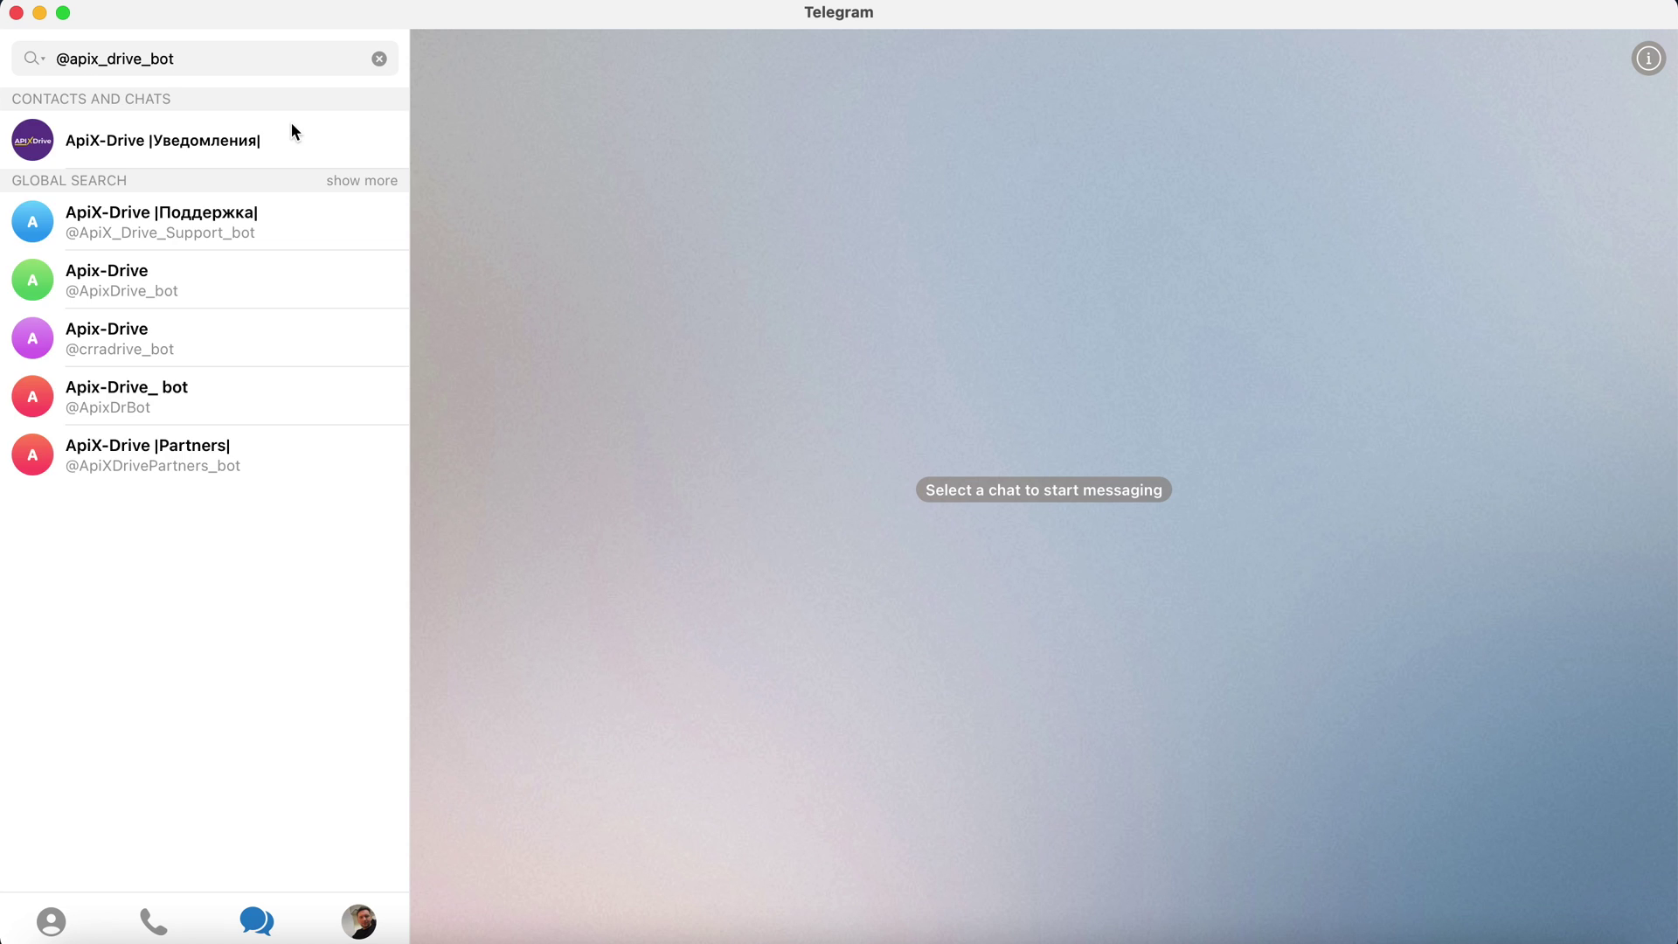
pyautogui.click(285, 138)
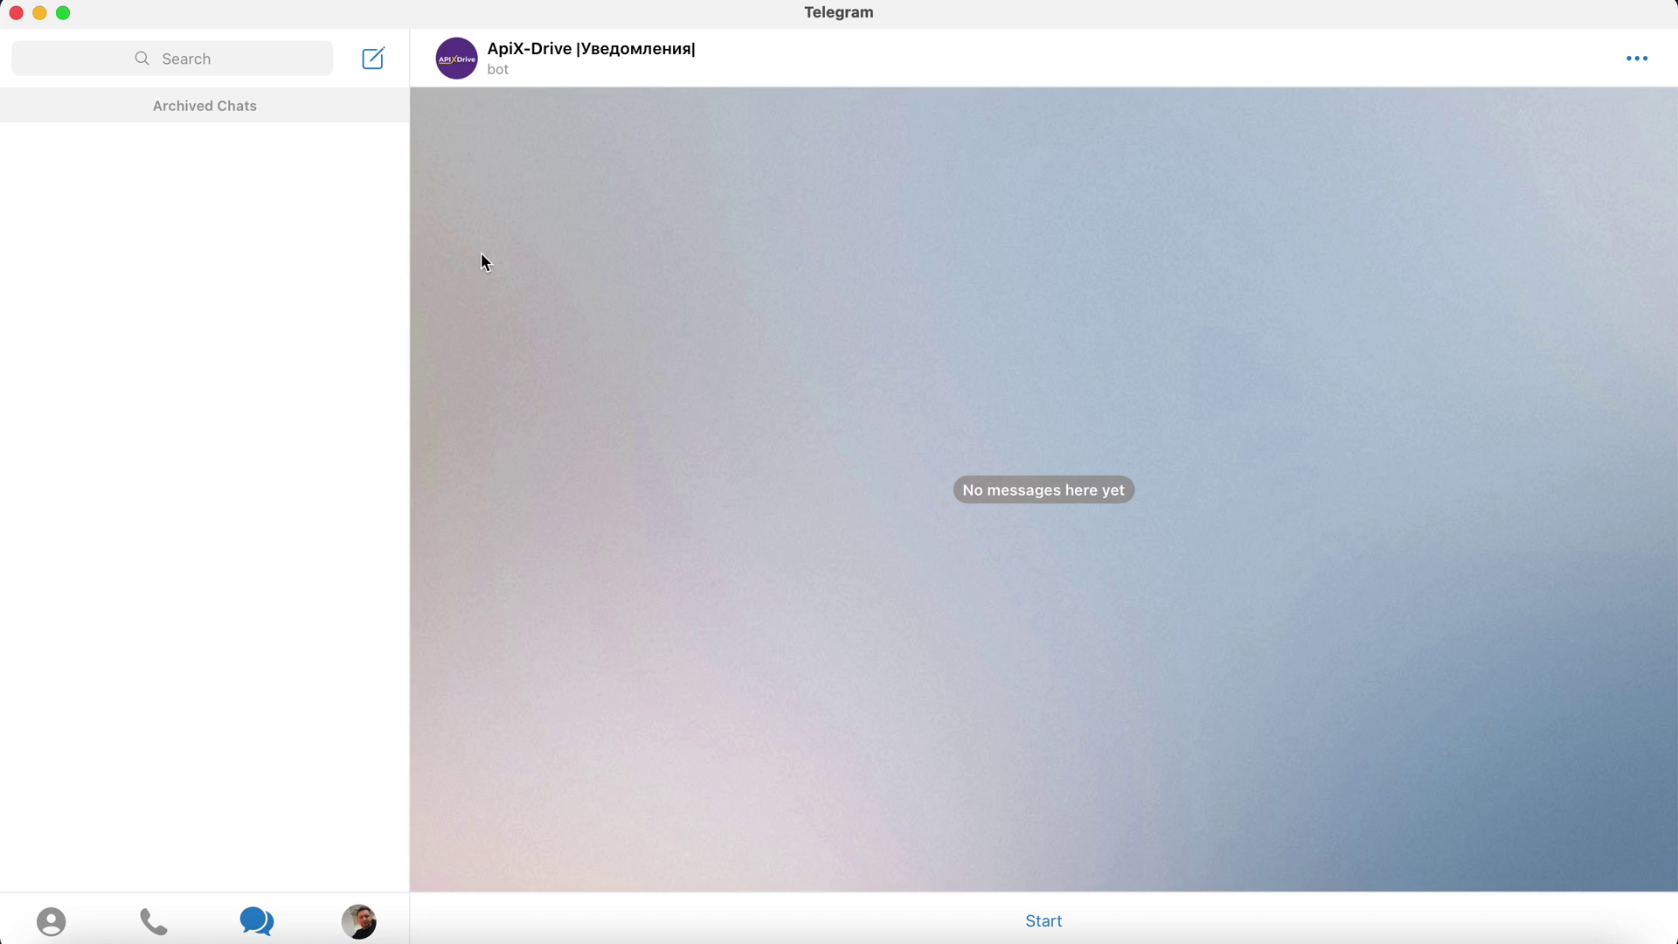
pyautogui.click(1043, 917)
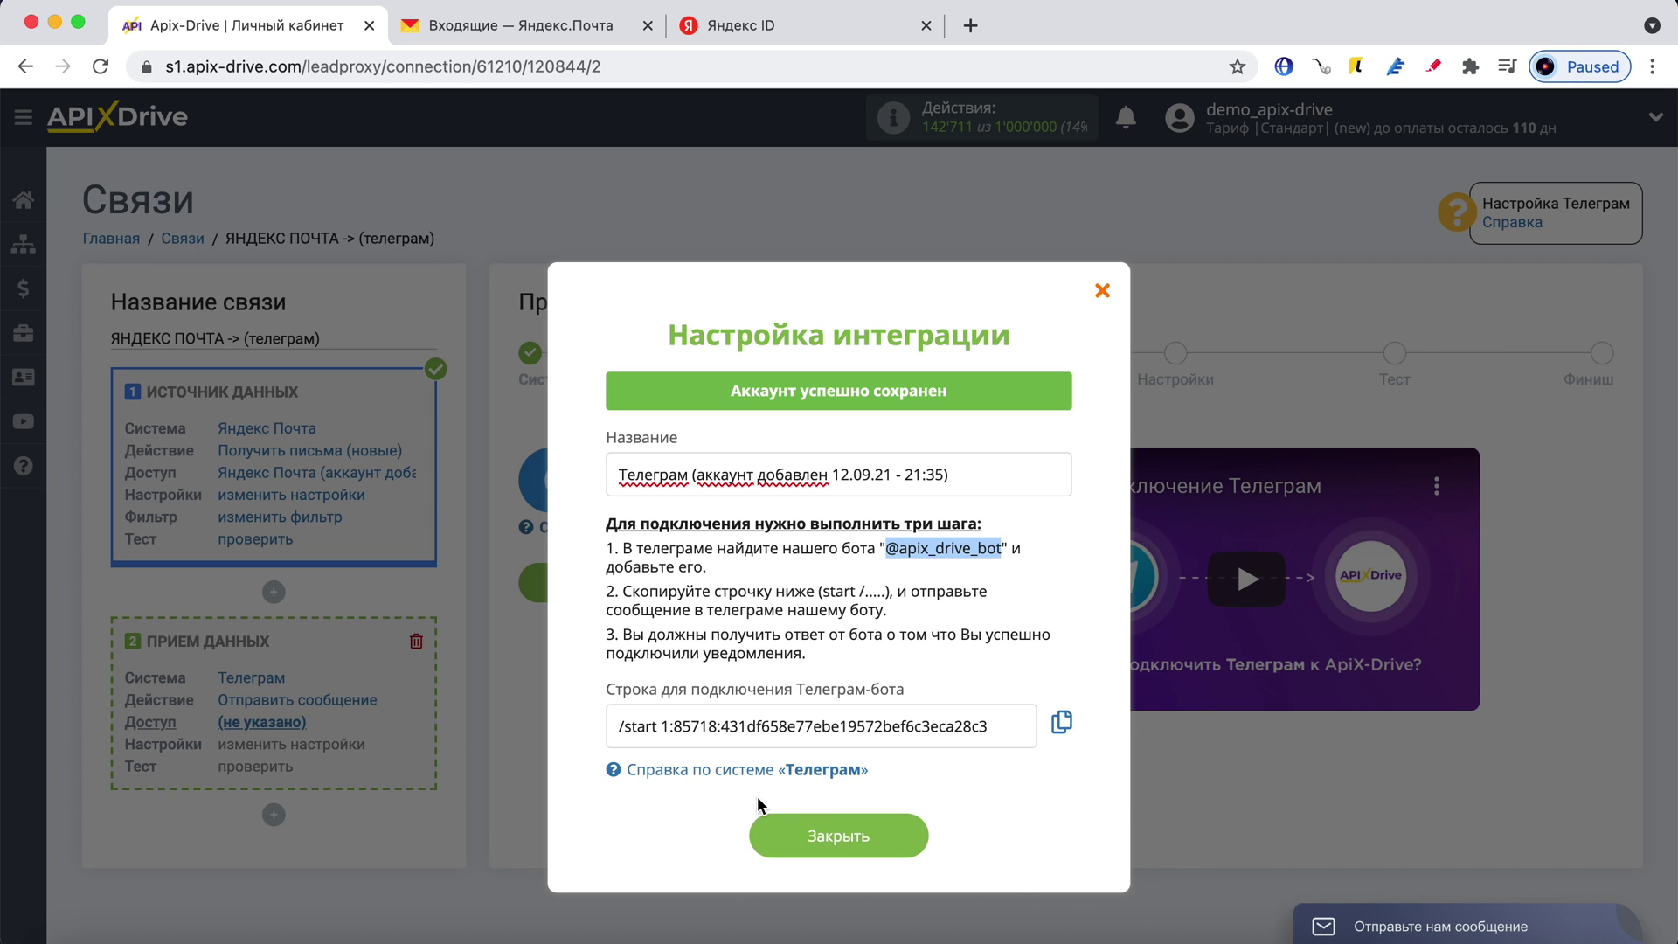
# - Send the copied Telegram bot connection string to the bot in Telegram and close the integration settings back in ApiX-Drive
pyautogui.moveTo(619, 726); pyautogui.dragTo(952, 734)
pyautogui.rightClick(951, 734)
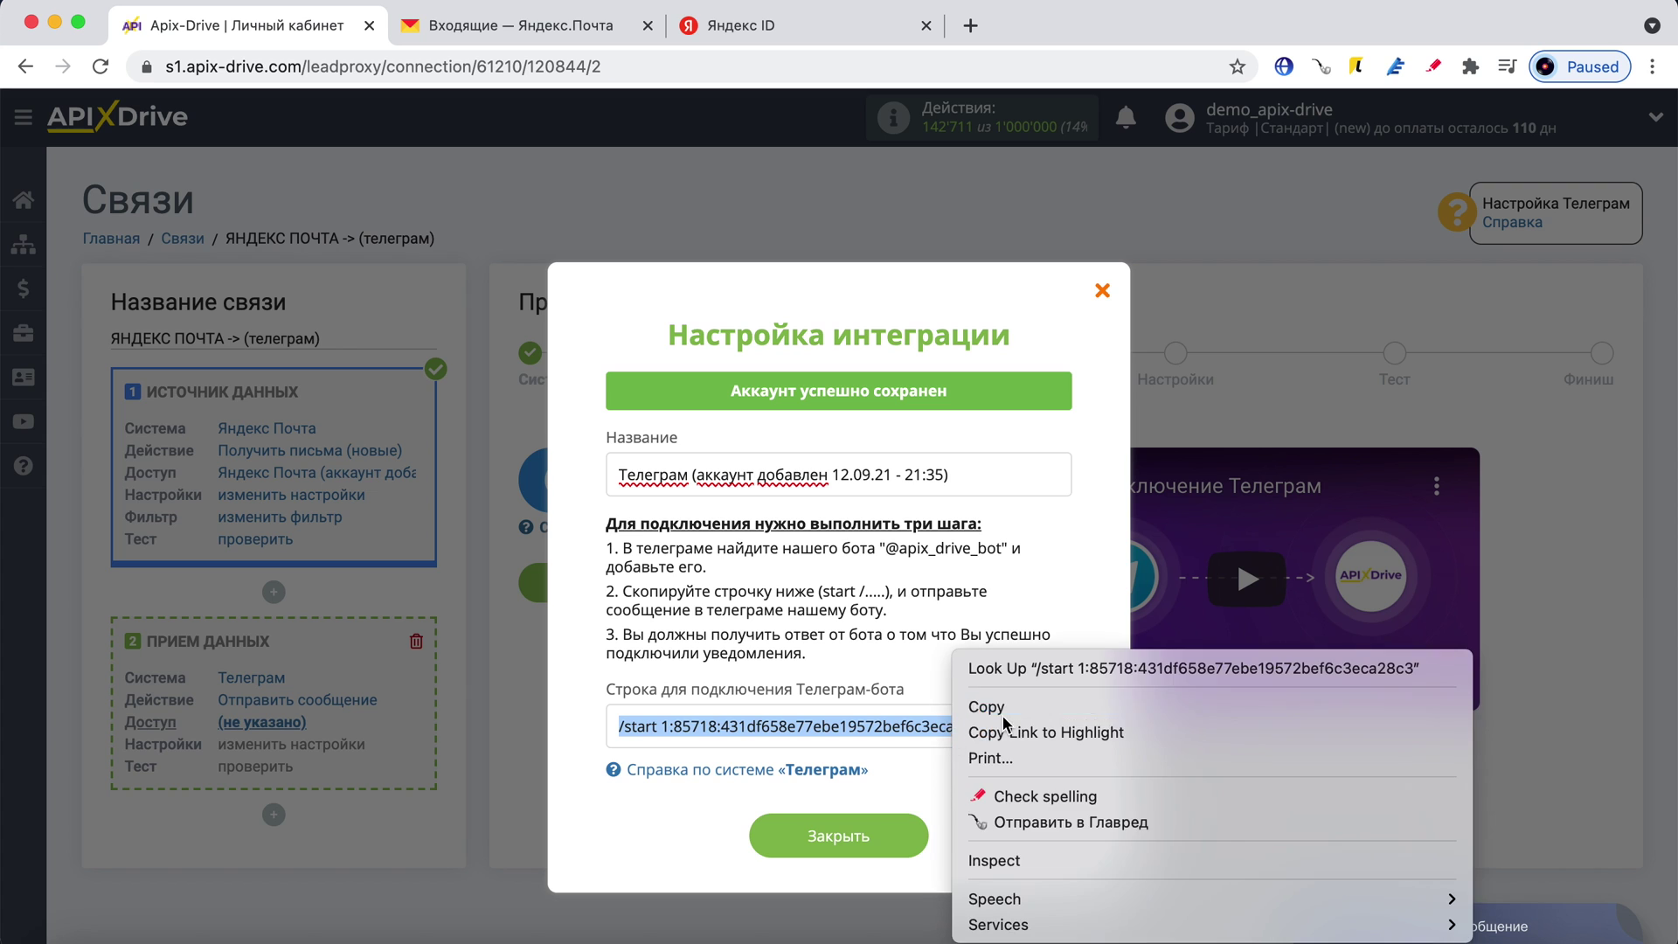
pyautogui.click(1003, 709)
pyautogui.press('super+Tab')
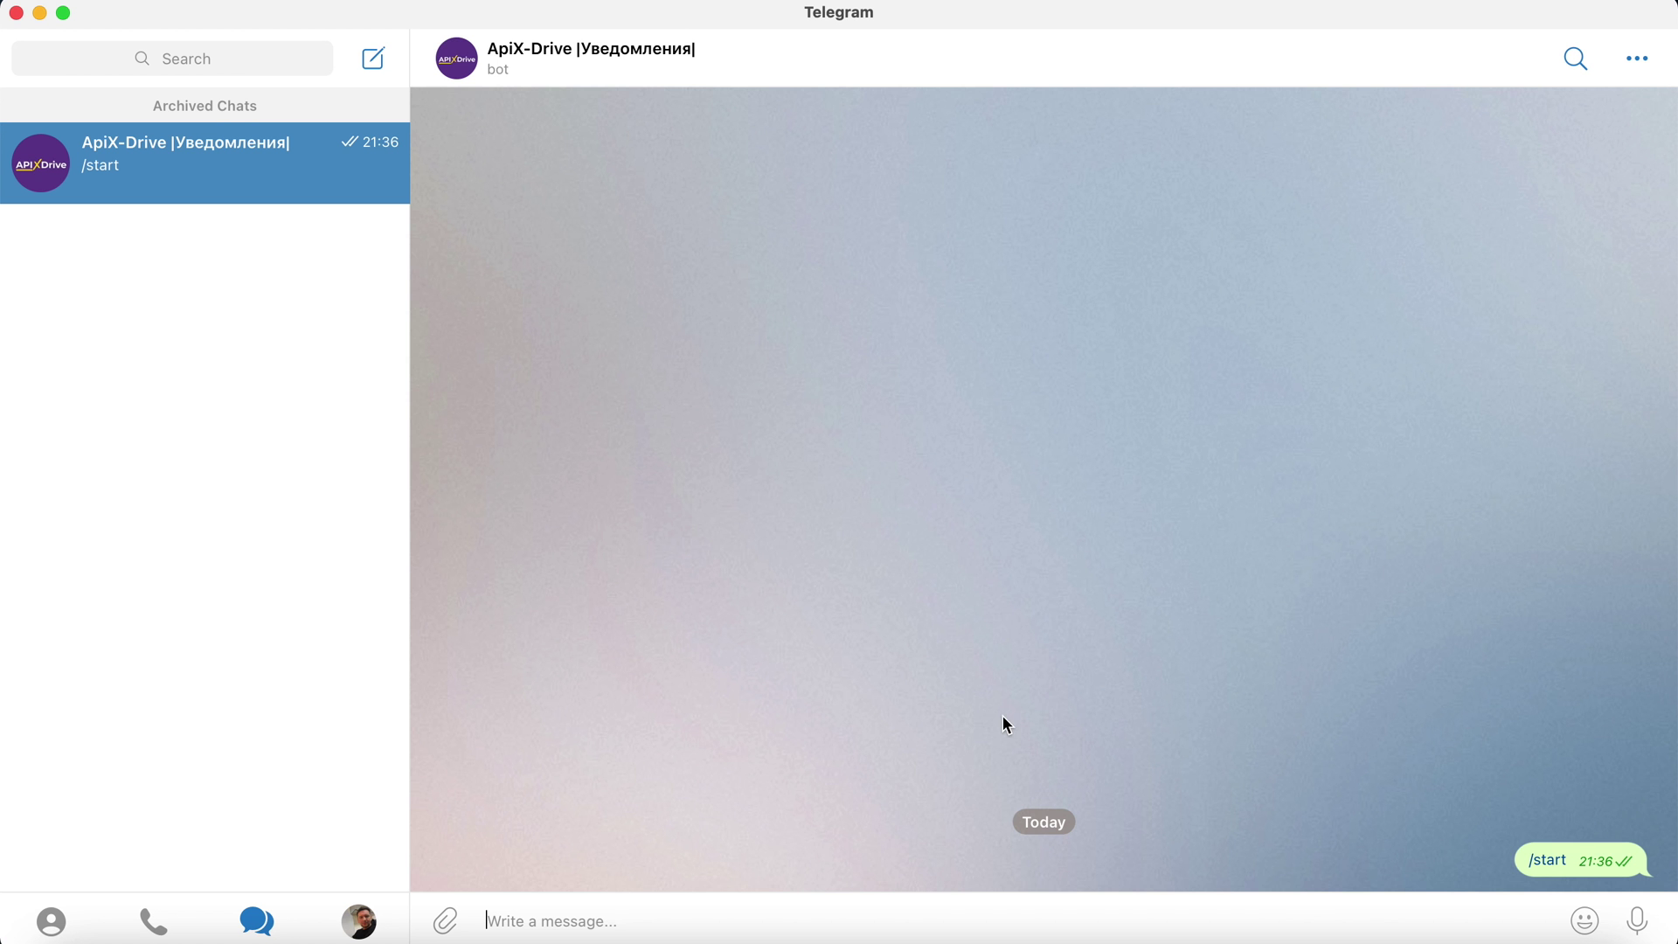
pyautogui.rightClick(624, 918)
pyautogui.click(726, 771)
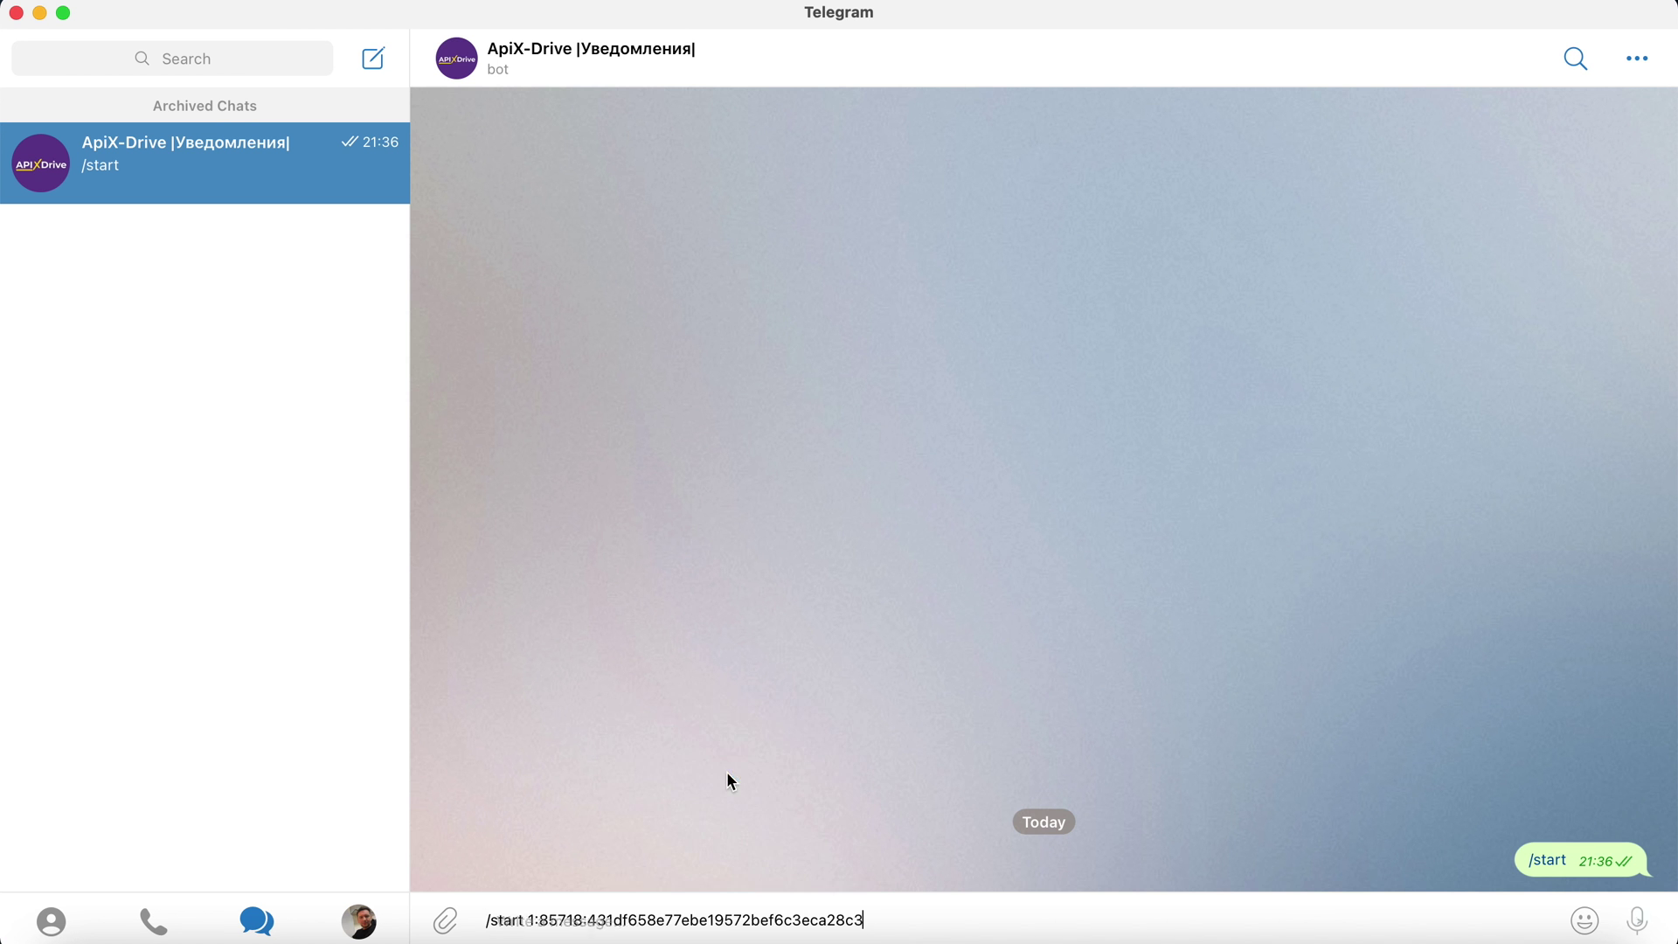
pyautogui.click(1637, 919)
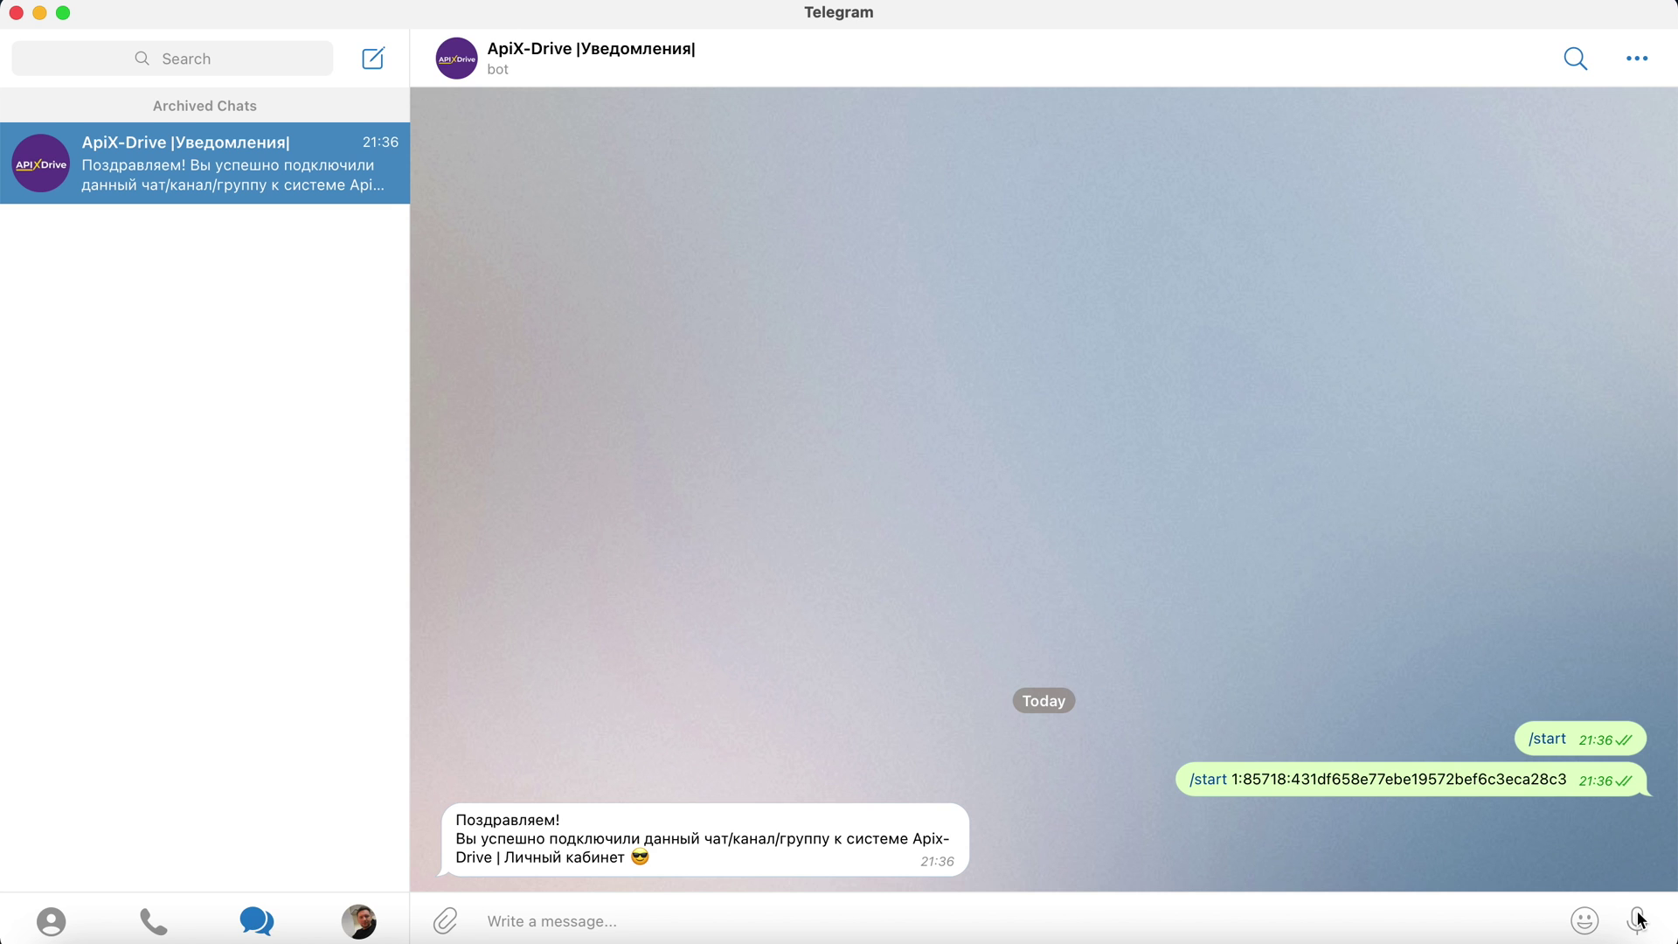
pyautogui.press('super+Tab')
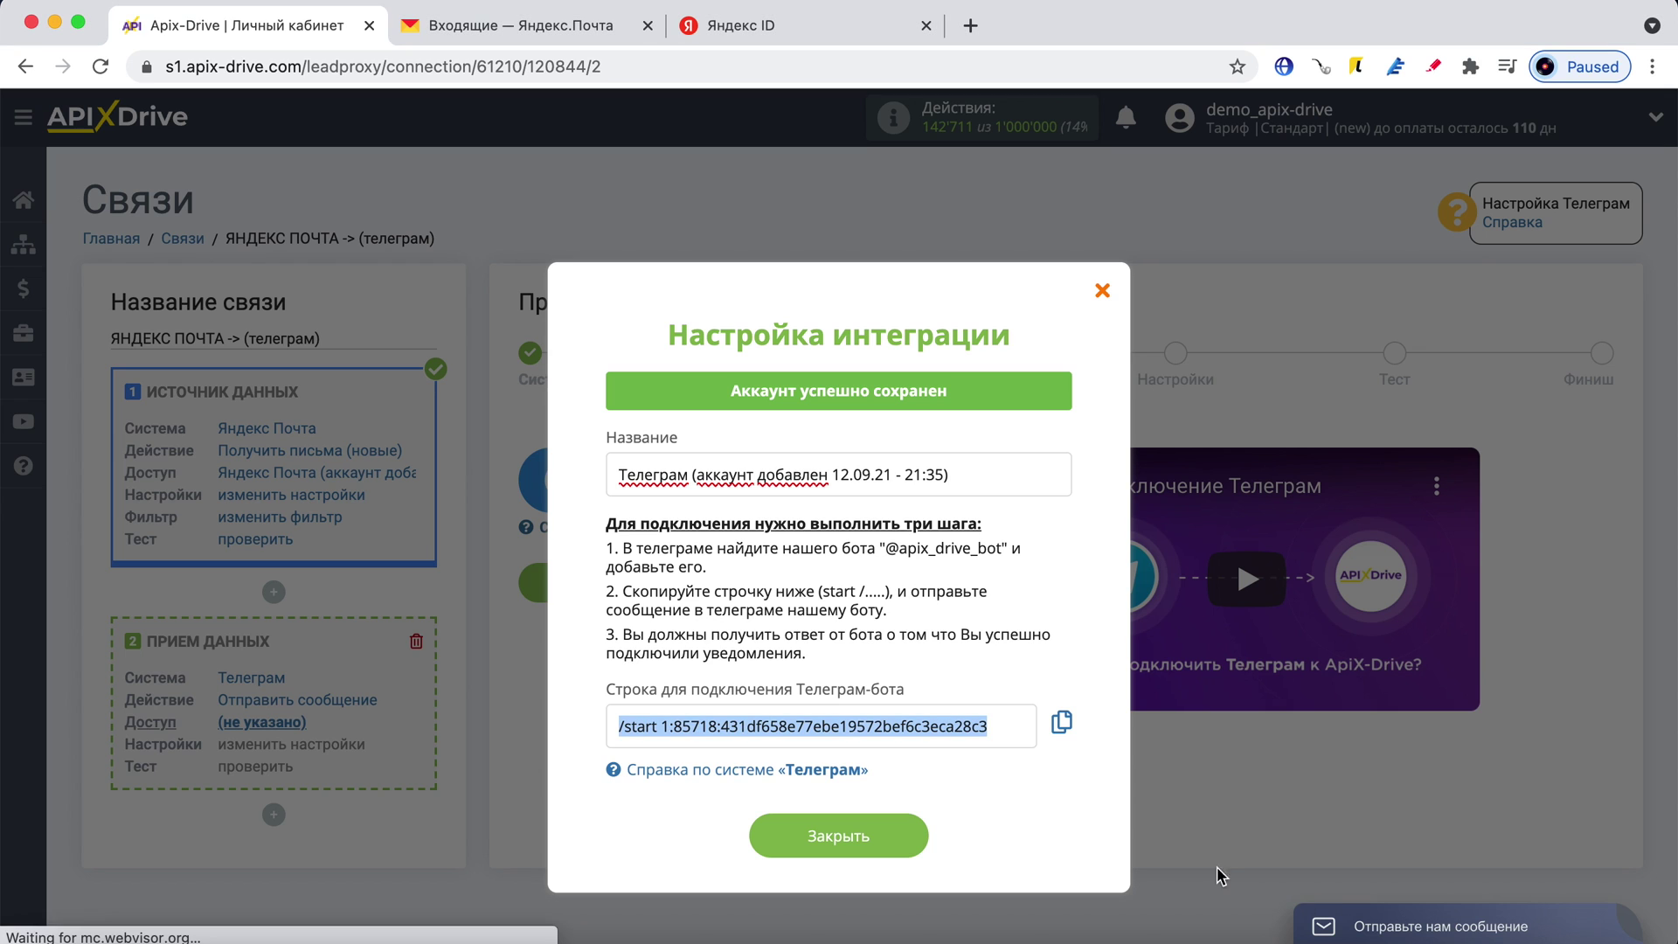
pyautogui.click(911, 831)
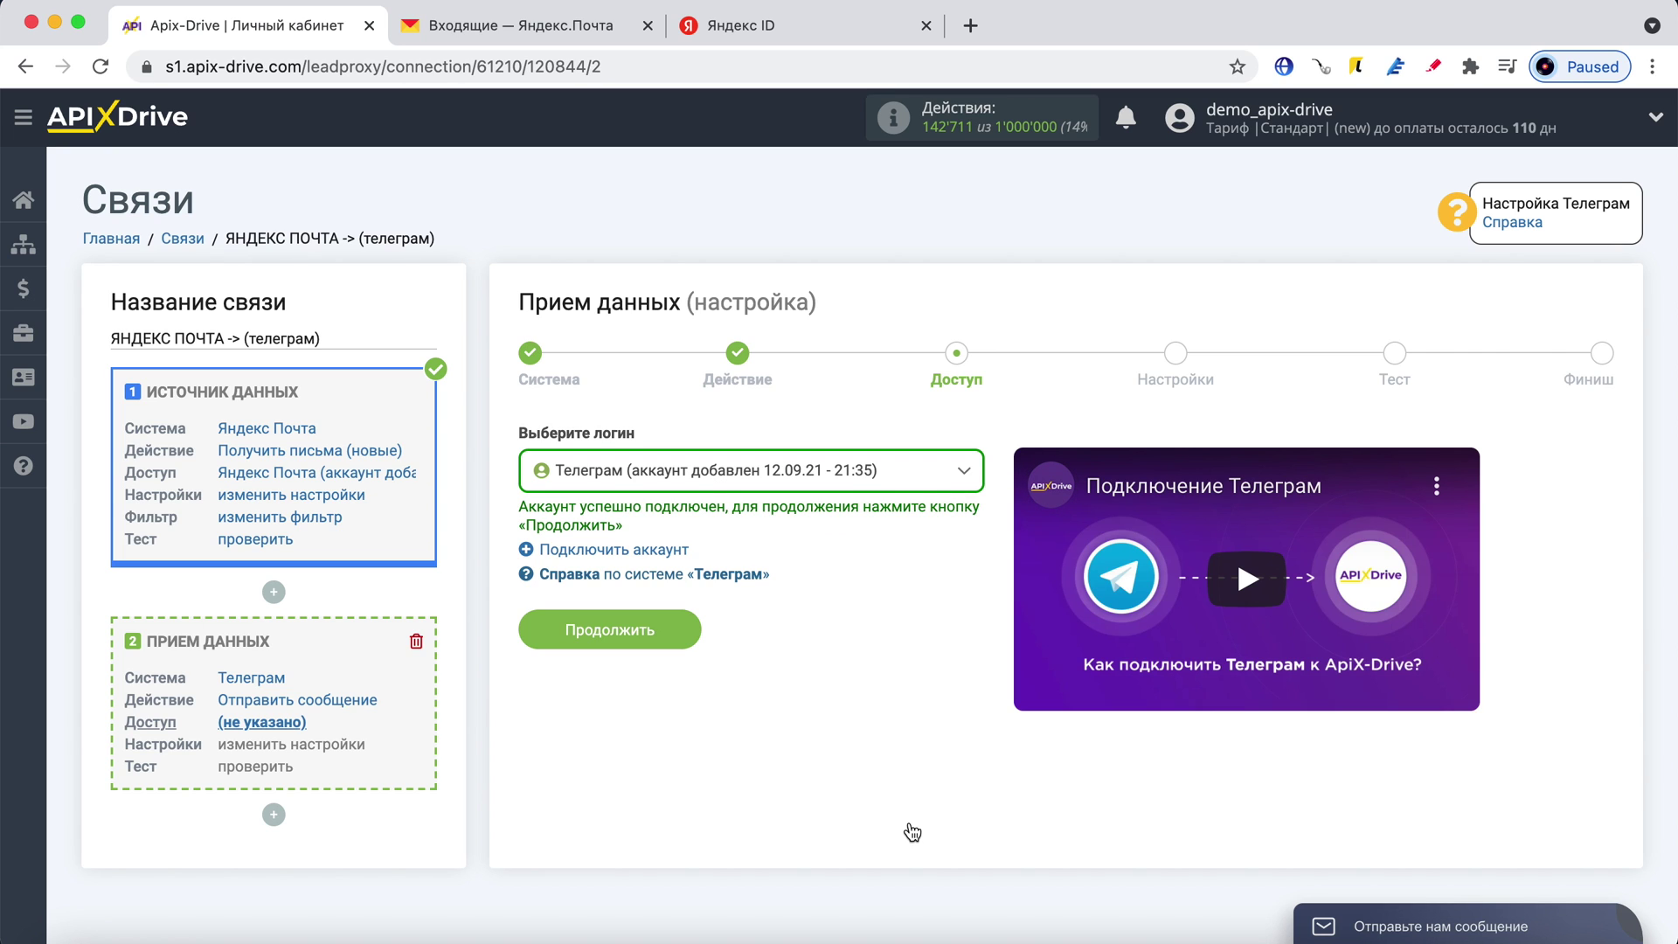
# - Select the newly connected Телеграм account as the destination login and continue to the settings
pyautogui.click(842, 490)
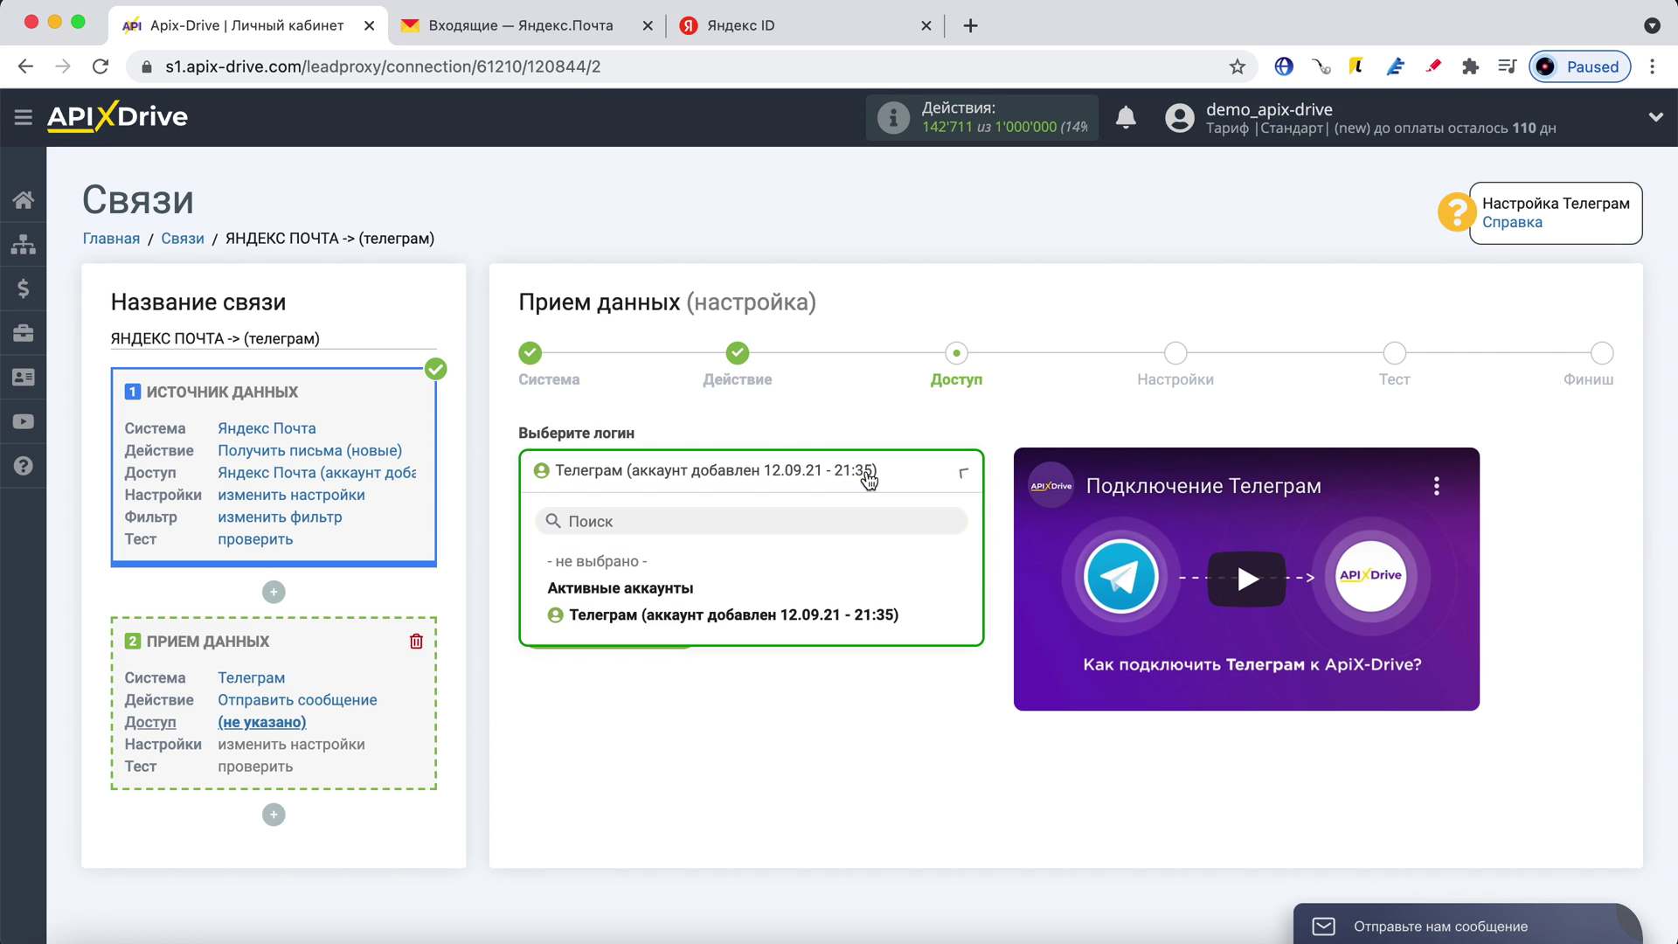
pyautogui.click(757, 607)
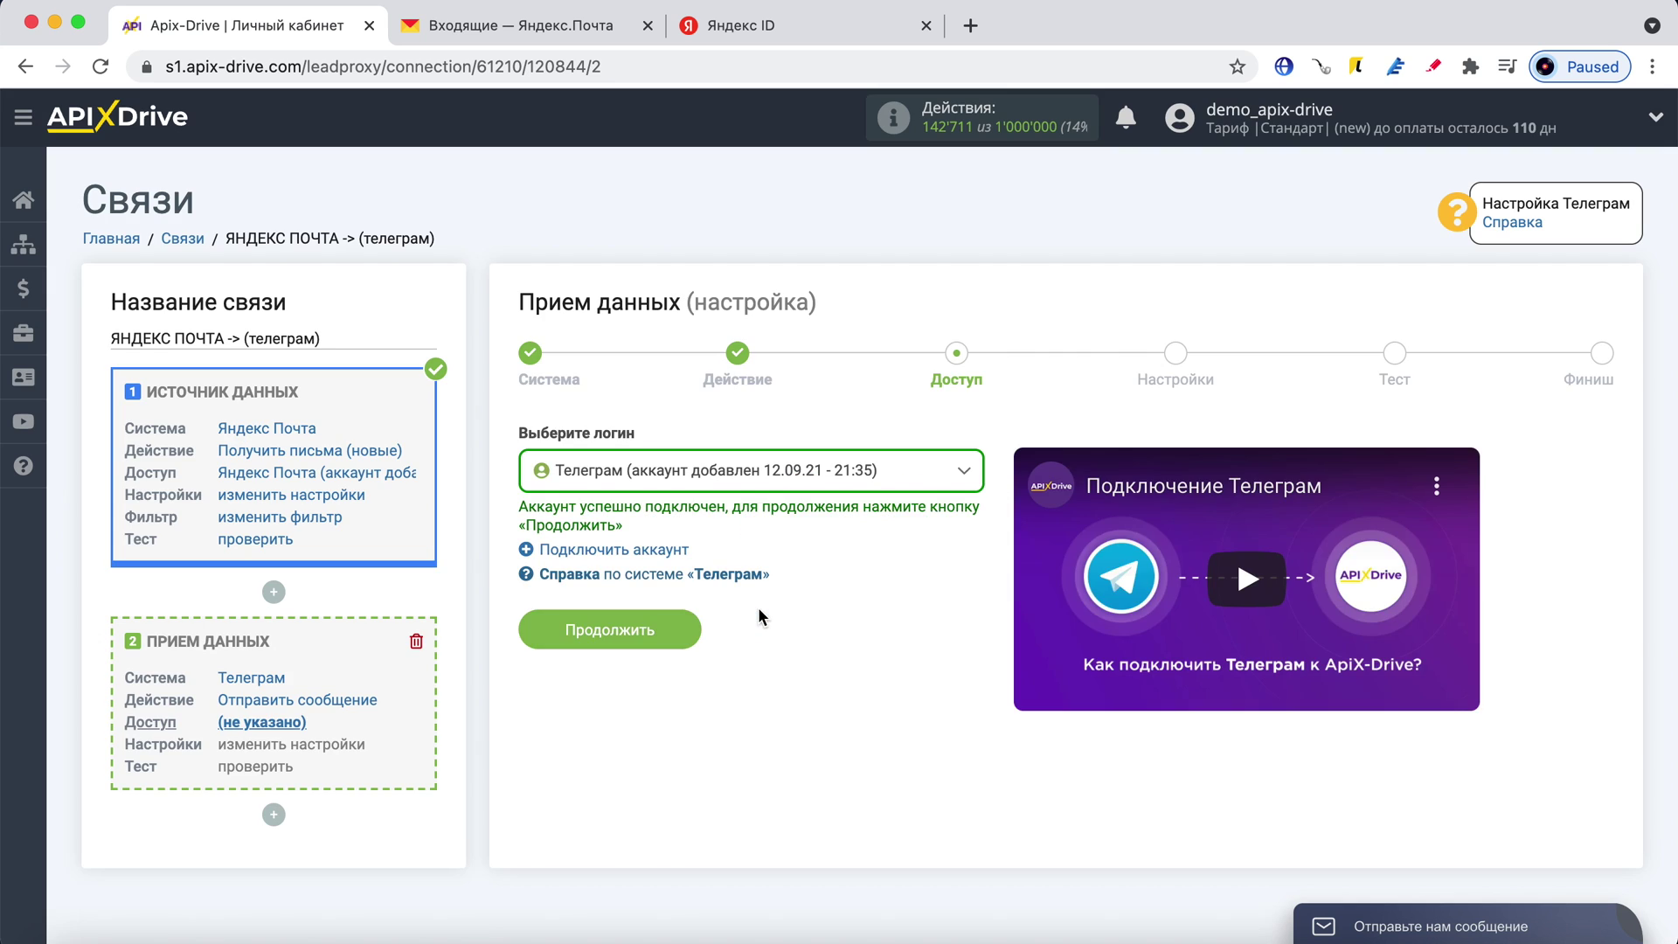
pyautogui.click(678, 622)
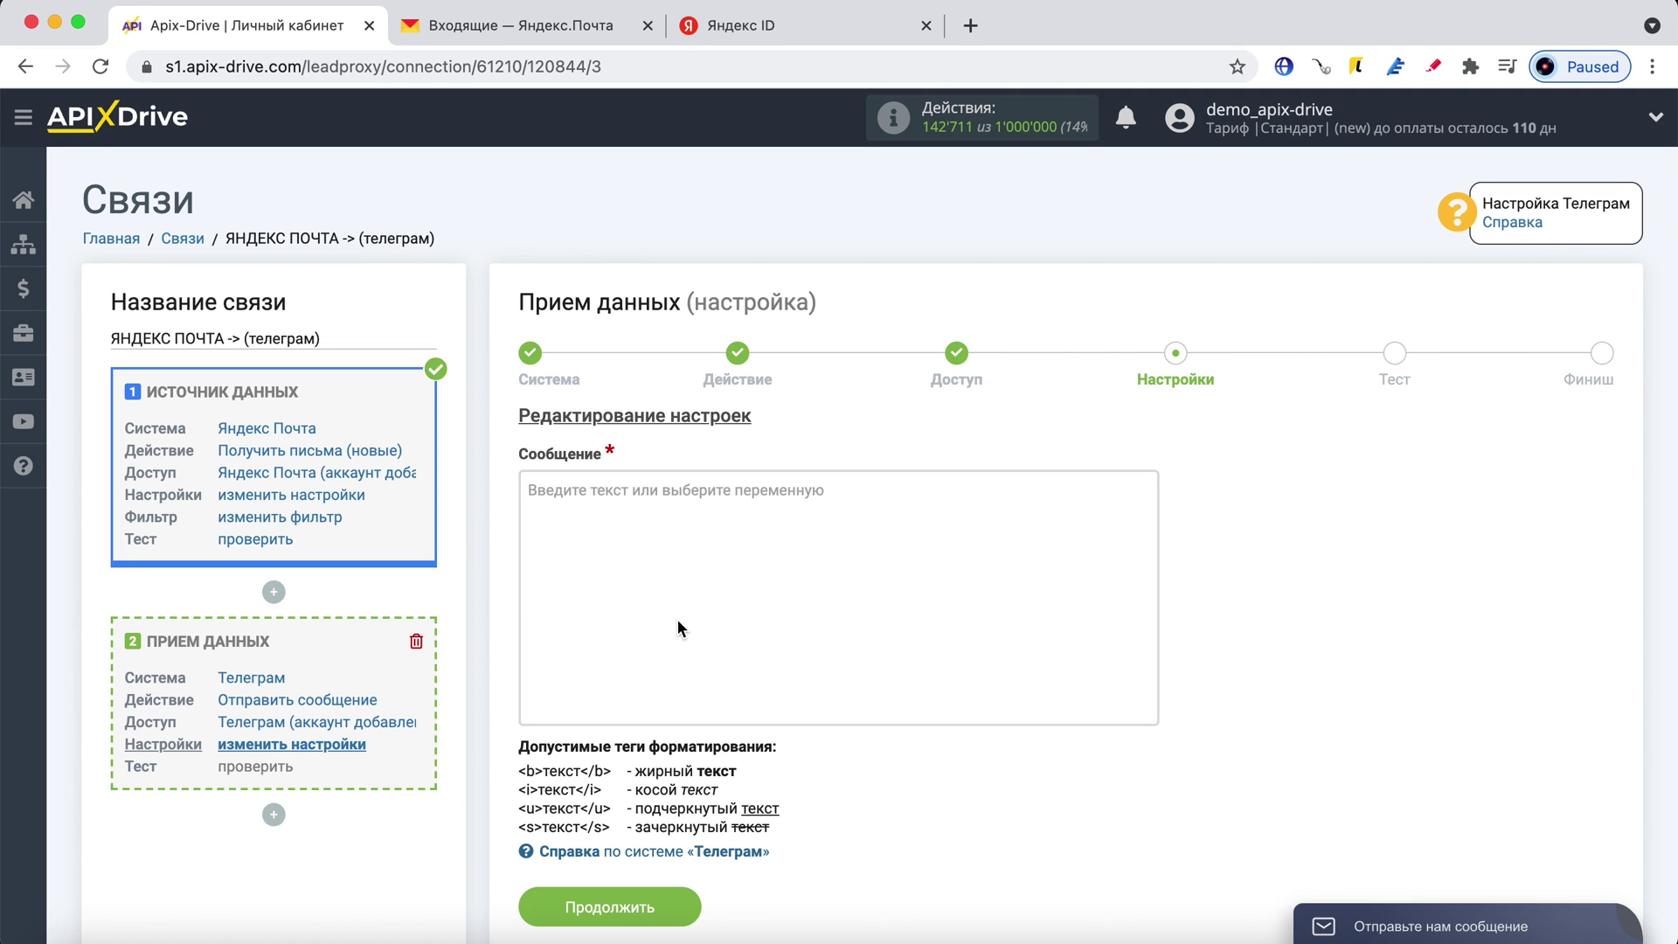
# - Insert the Яндекс Почта variables Дата отправки, Отправитель e-mail and Получатель e-mail into the message on separate lines
pyautogui.click(603, 507)
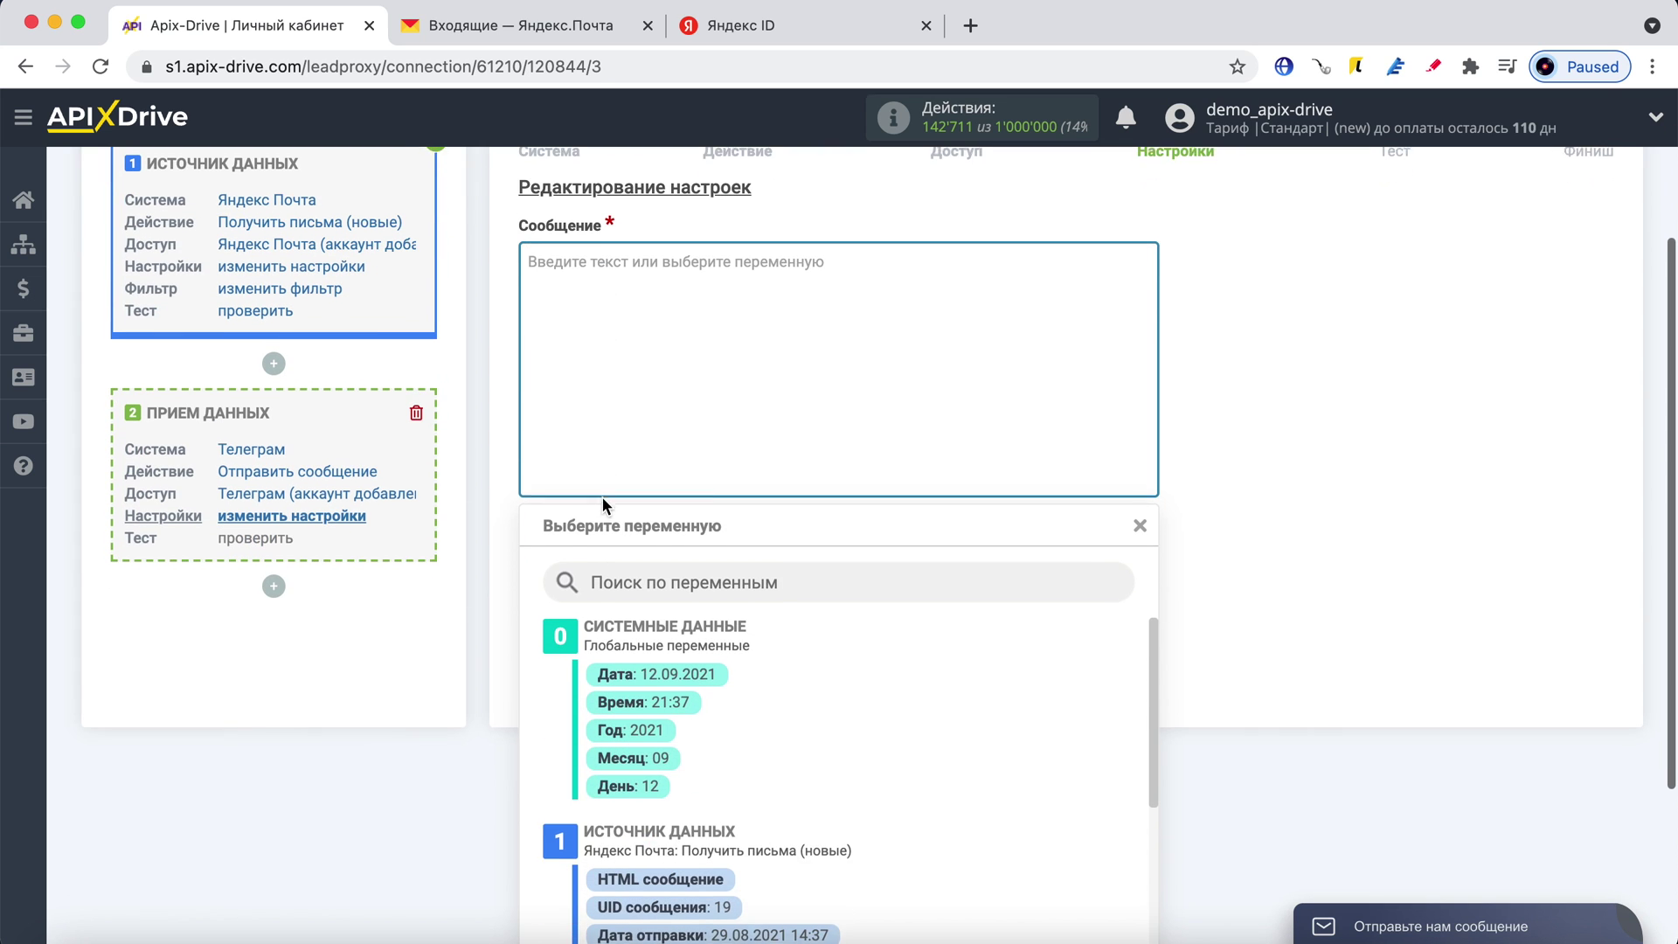
pyautogui.scroll(-3, 940, 704)
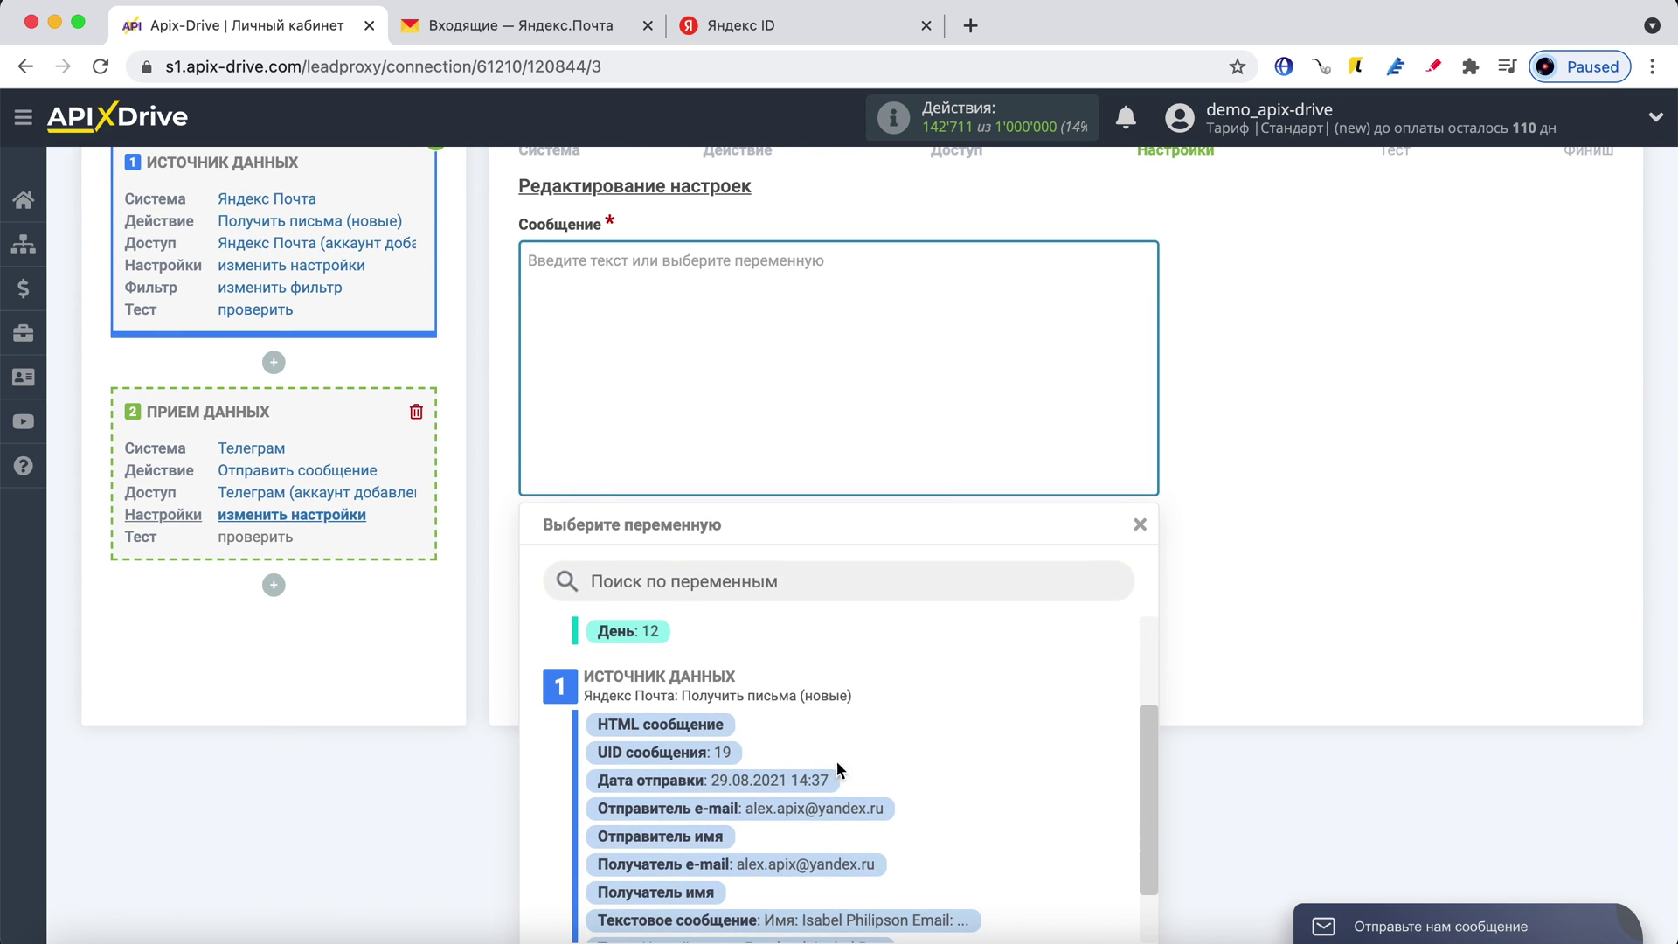
pyautogui.click(796, 780)
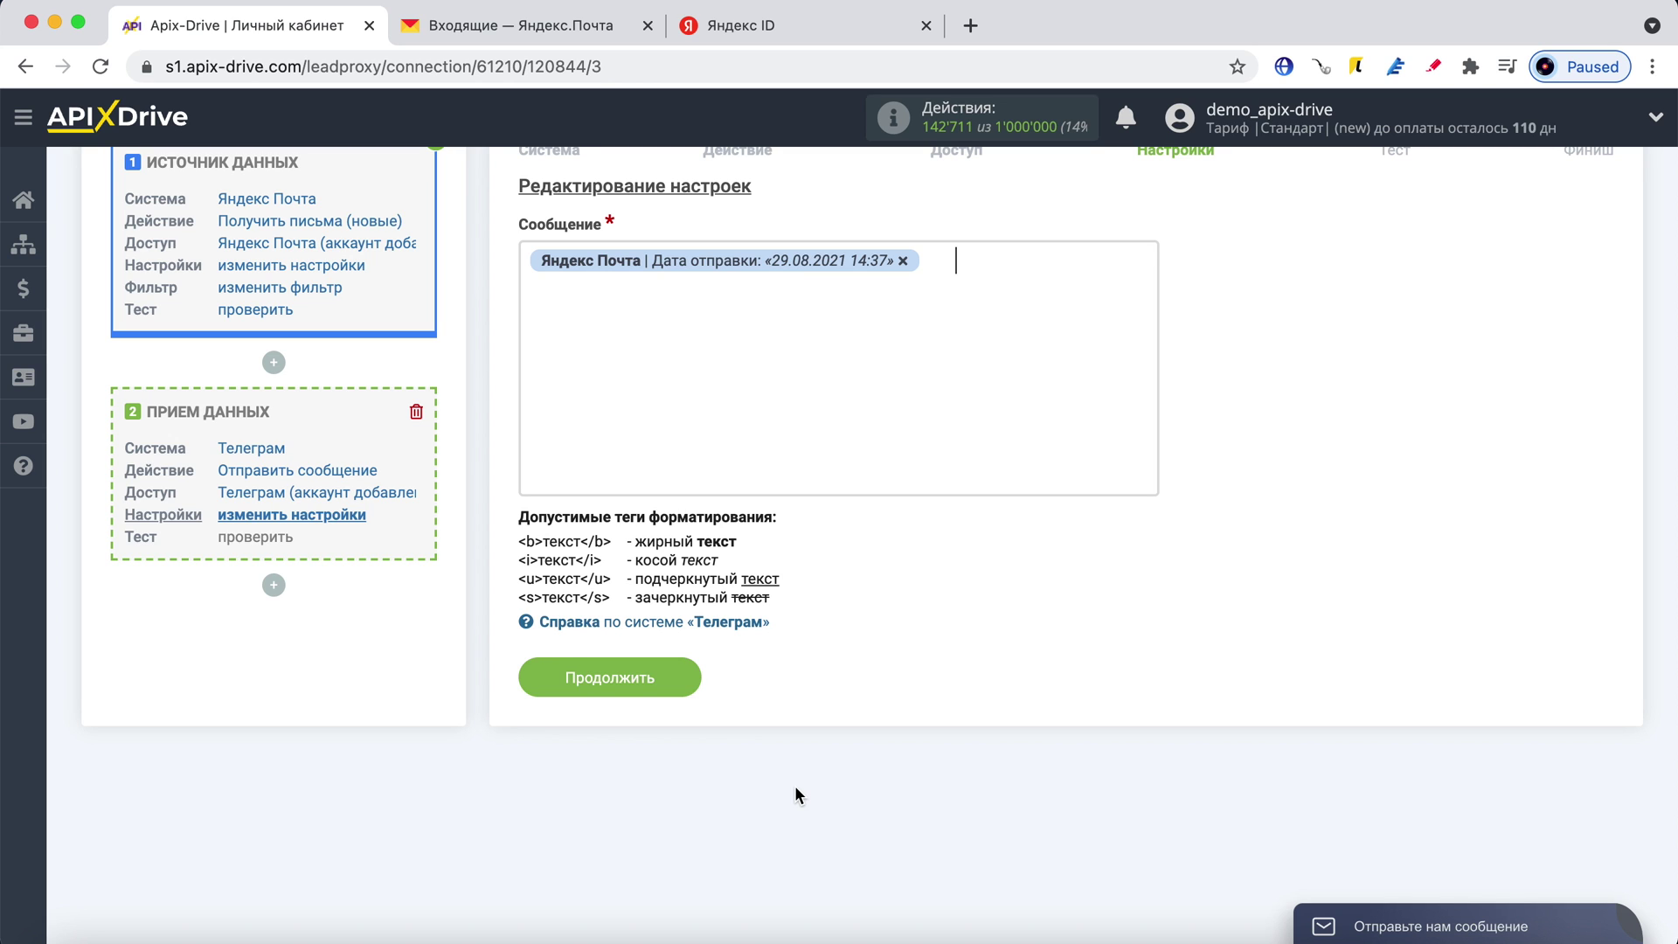
pyautogui.click(560, 254)
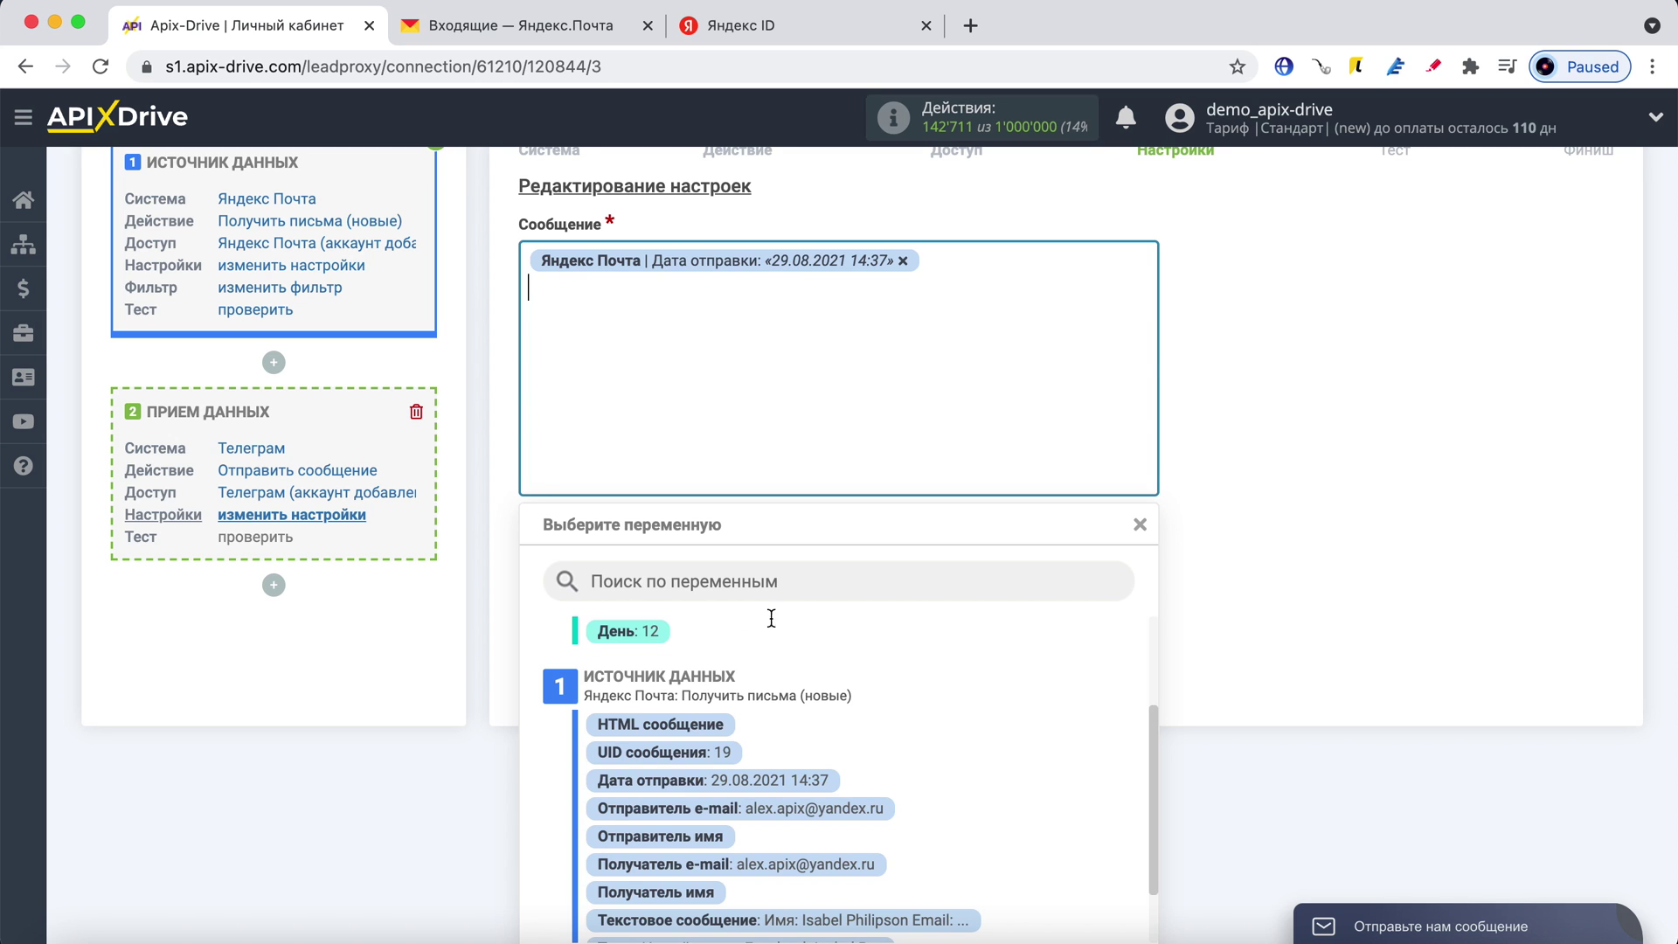
pyautogui.scroll(-3, 981, 802)
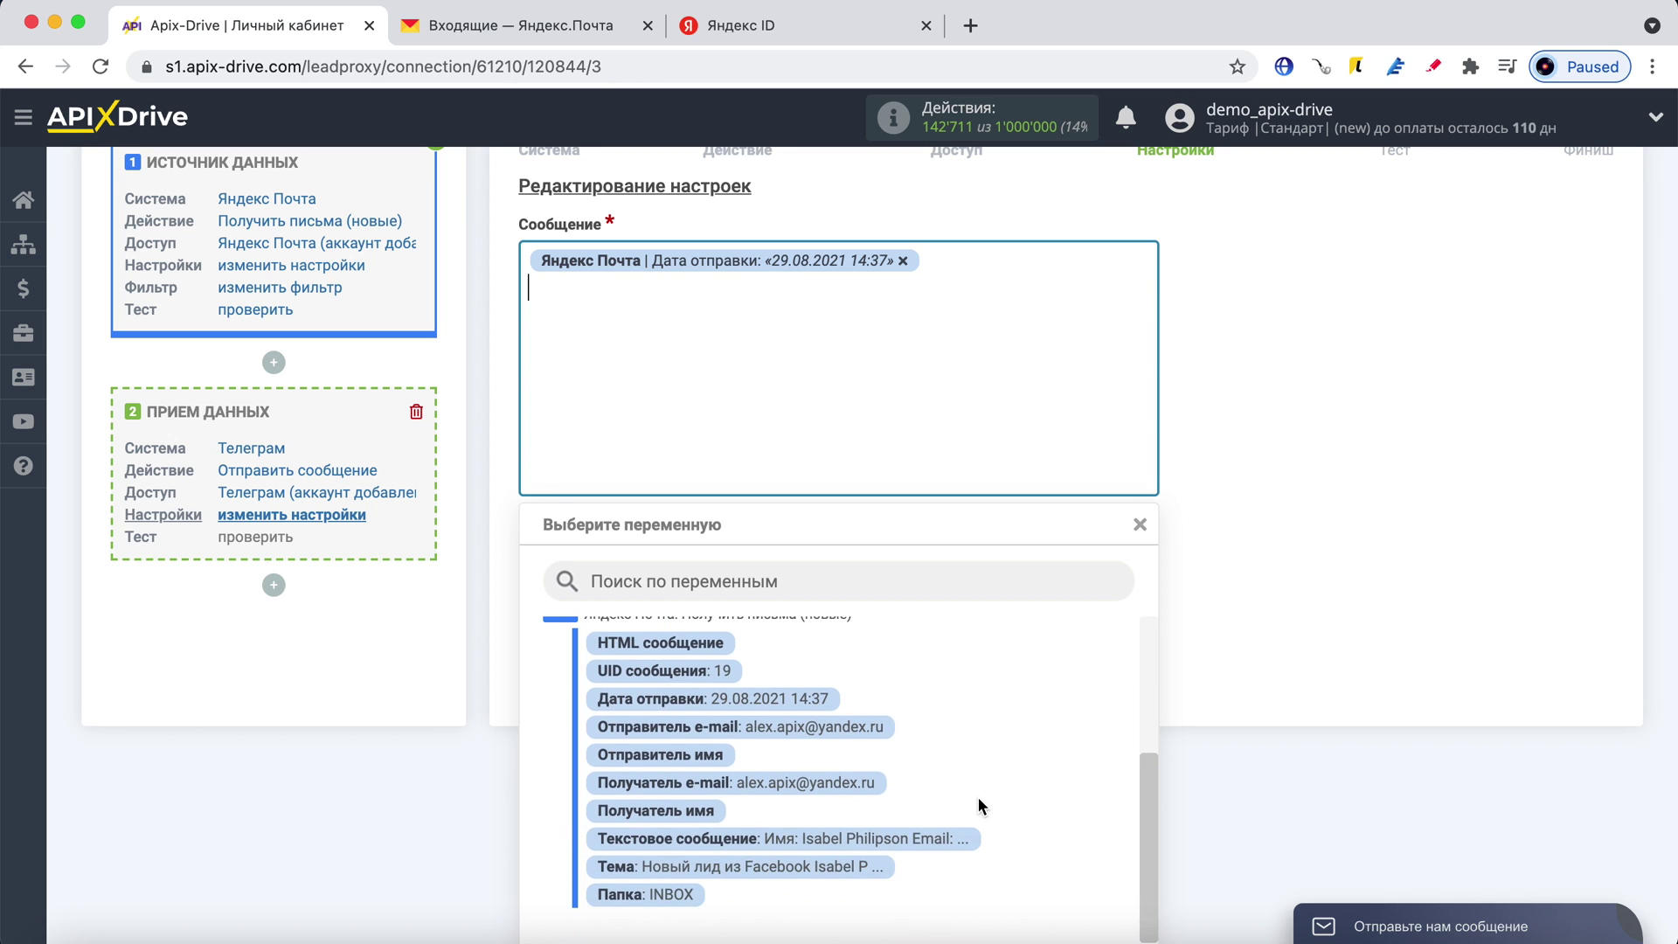
pyautogui.click(777, 727)
pyautogui.click(617, 319)
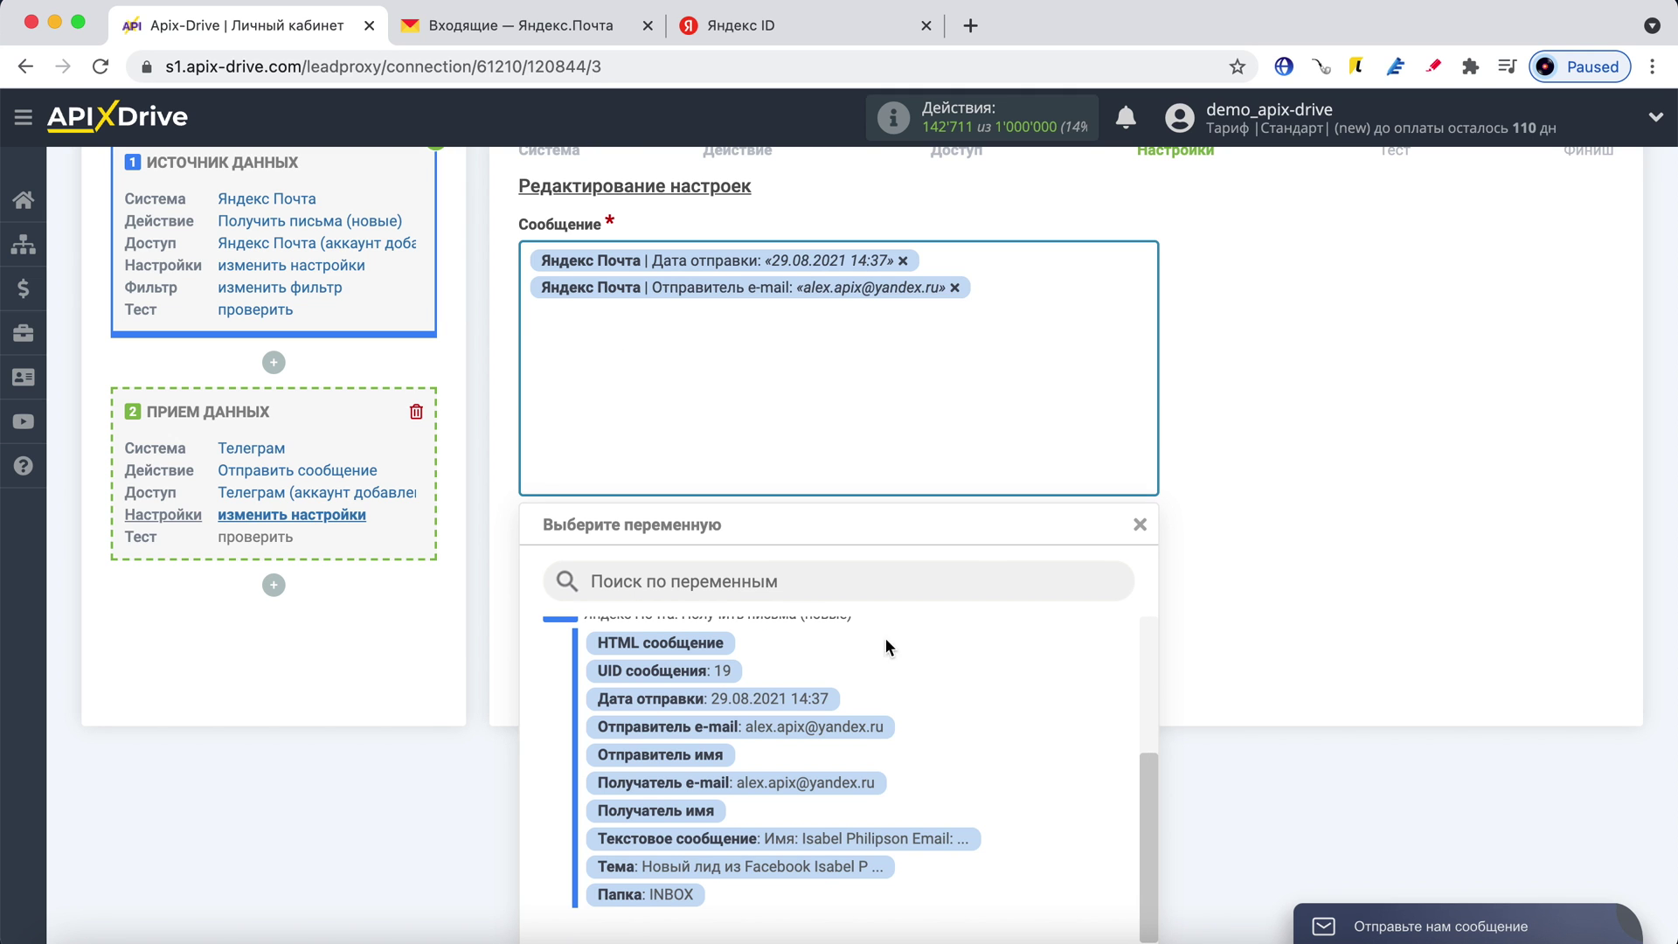
pyautogui.click(806, 783)
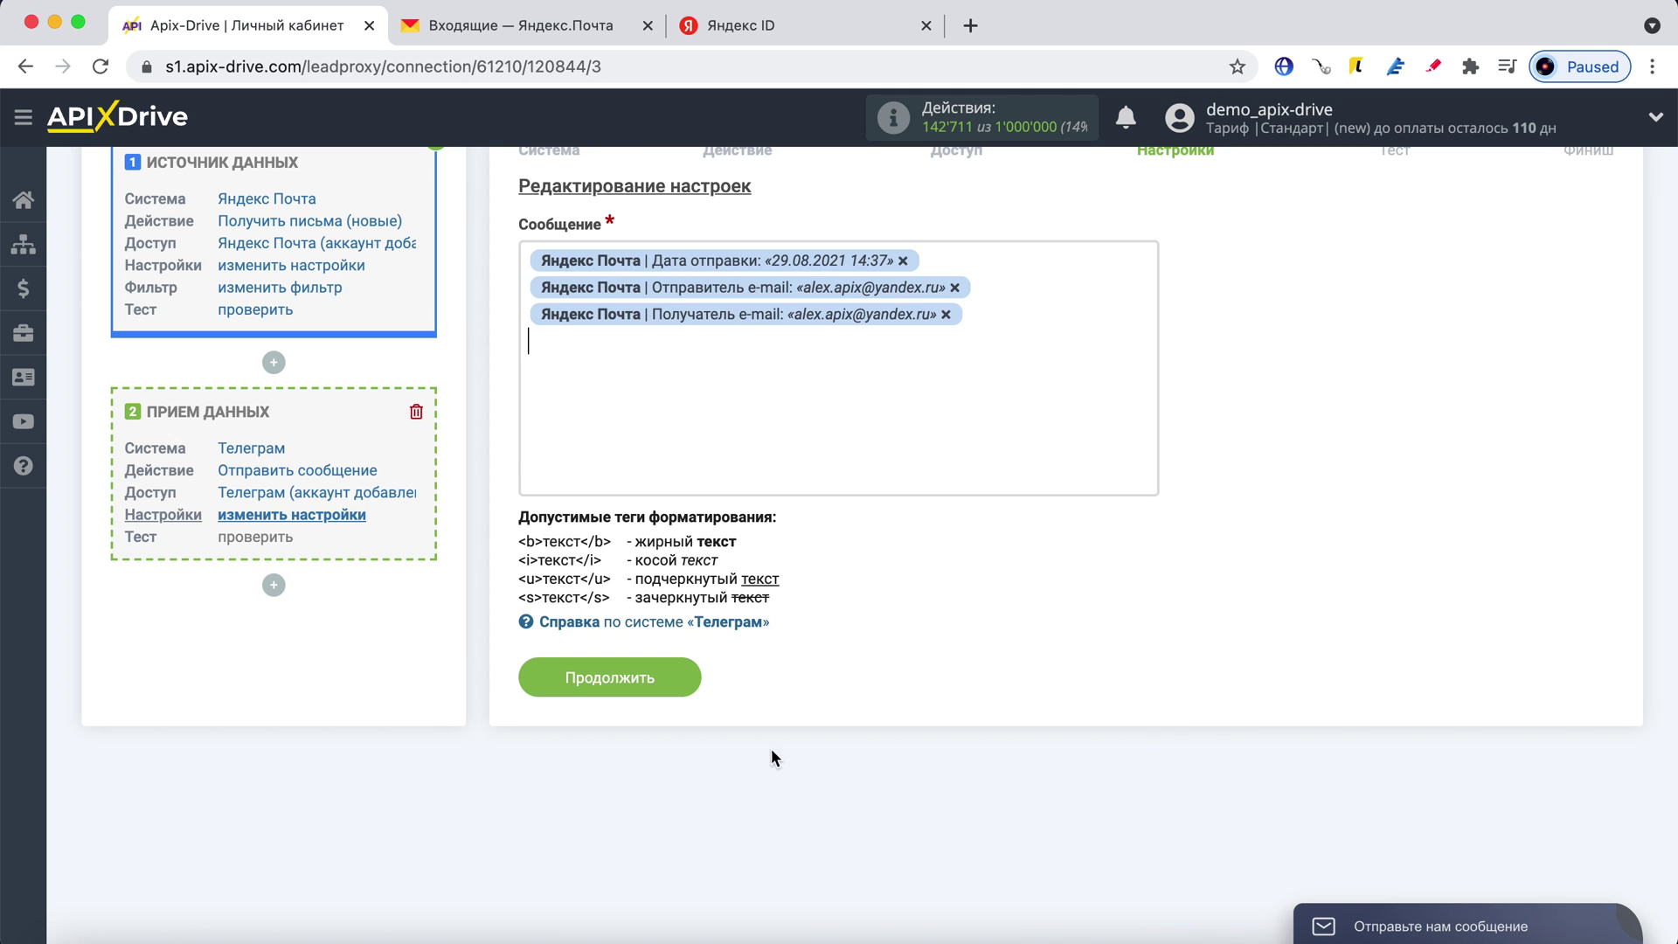
# - Add the variables Тема and Текстовое сообщение on new lines below the recipient e-mail in the message
pyautogui.click(587, 339)
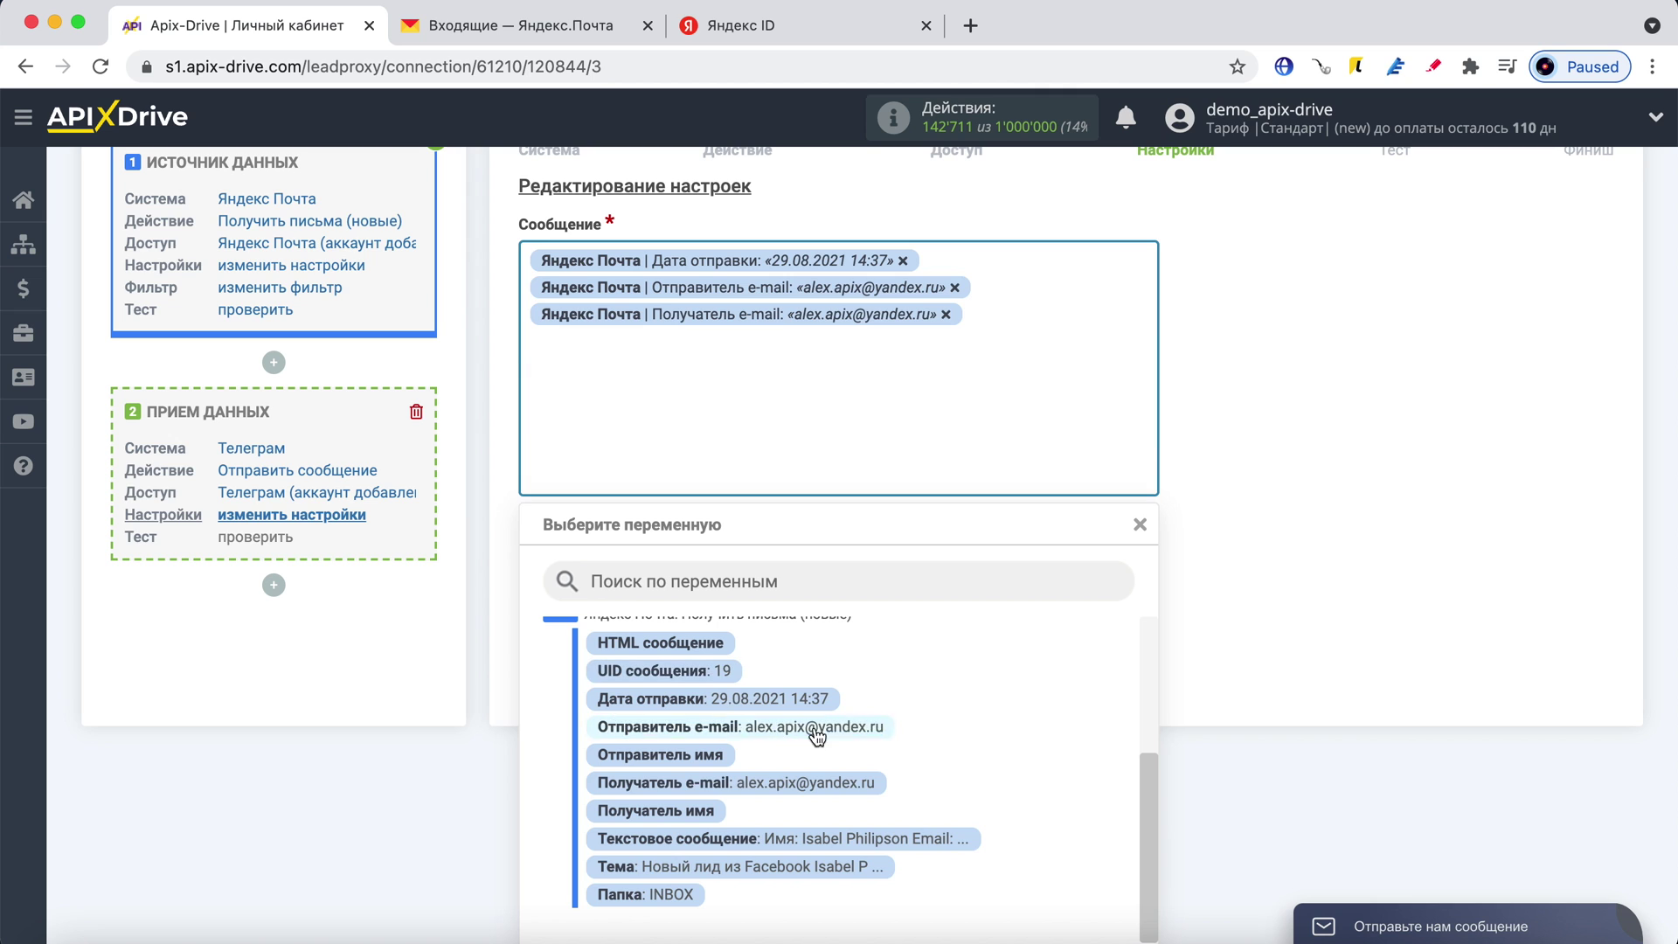
pyautogui.click(760, 866)
pyautogui.click(573, 372)
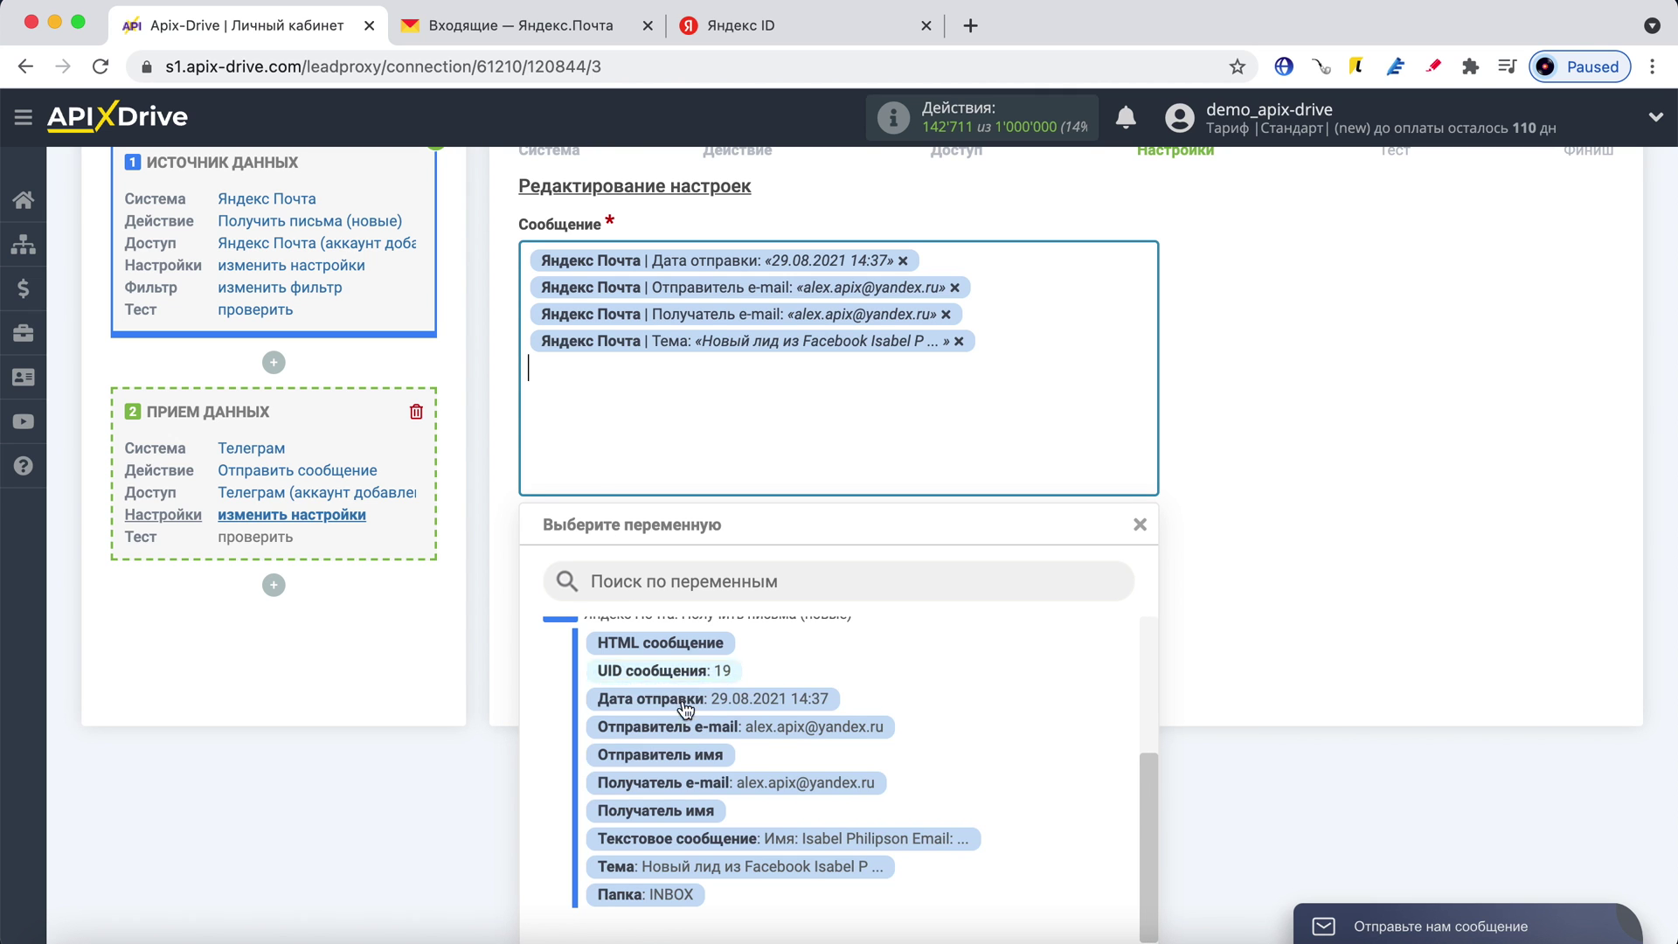
pyautogui.click(790, 835)
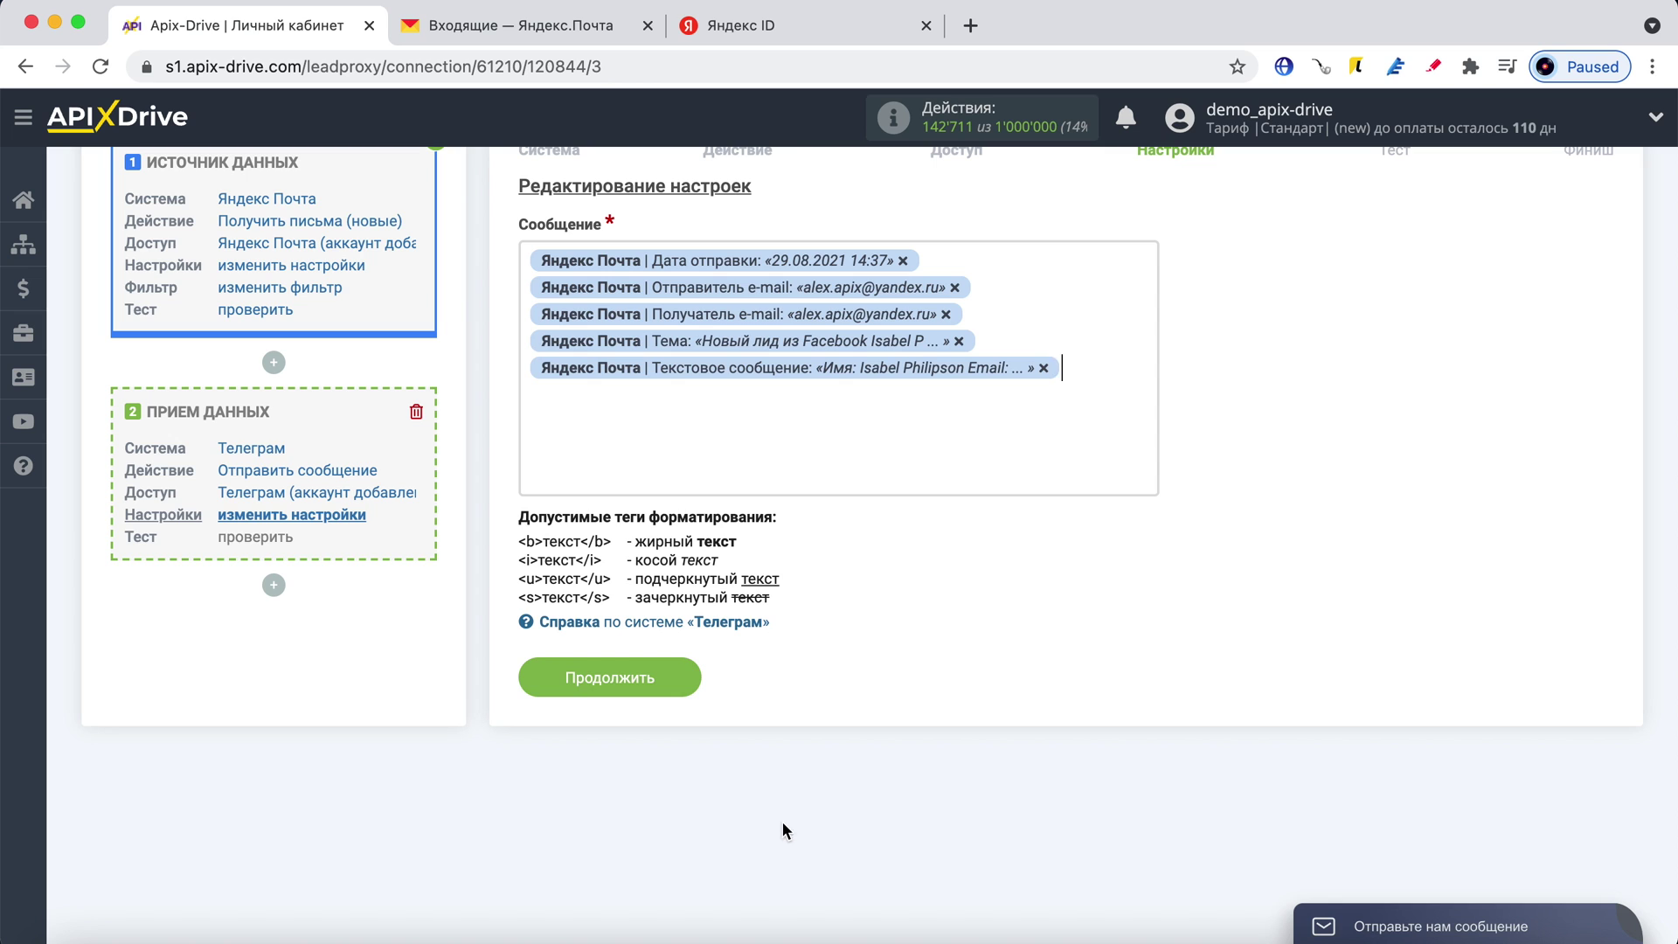
# - Add the heading line "Новое письмо!" above the message variables and continue to the test stage
pyautogui.click(523, 258)
pyautogui.write('Новое письмо!')
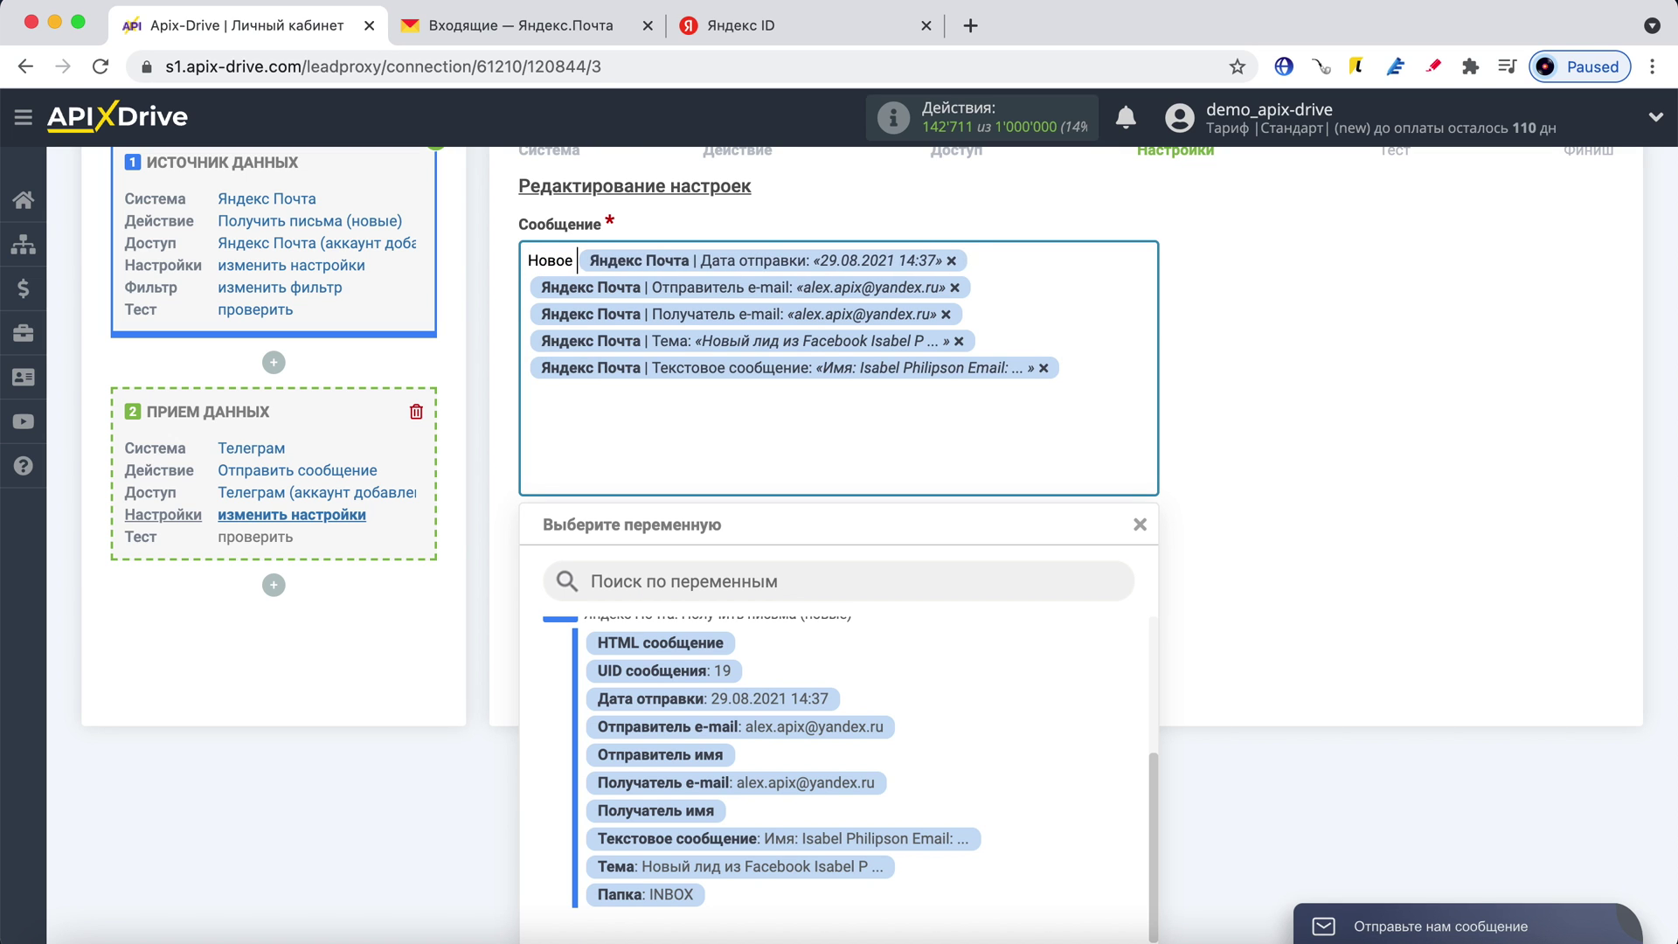
pyautogui.press('Return')
pyautogui.click(1291, 264)
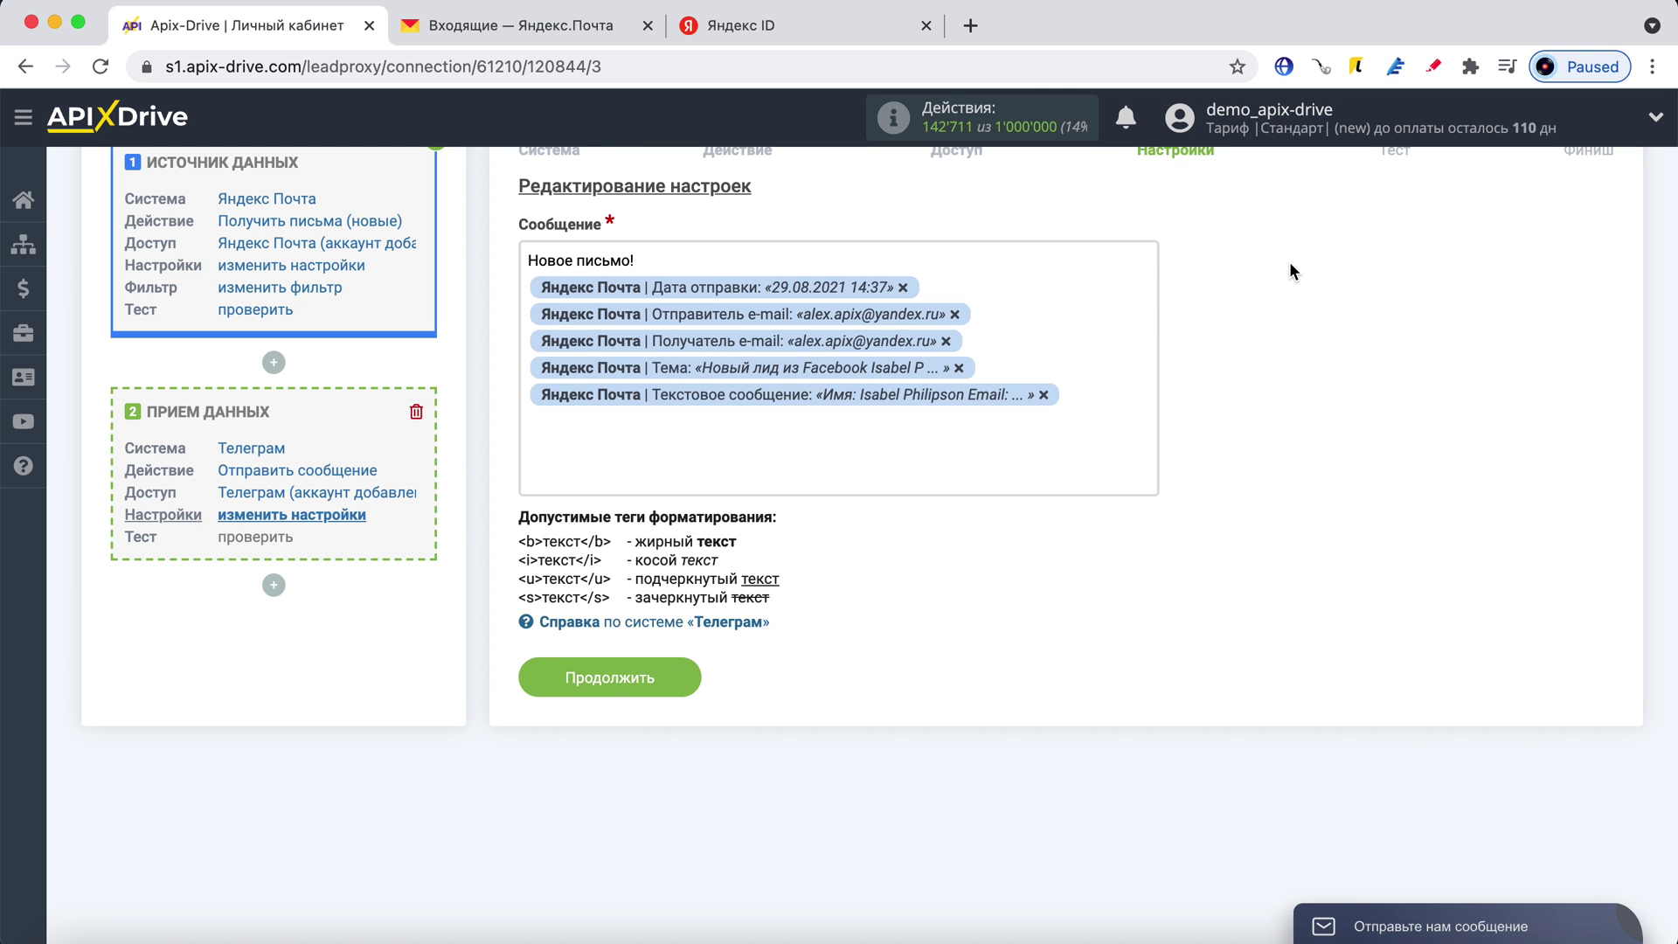
pyautogui.click(681, 677)
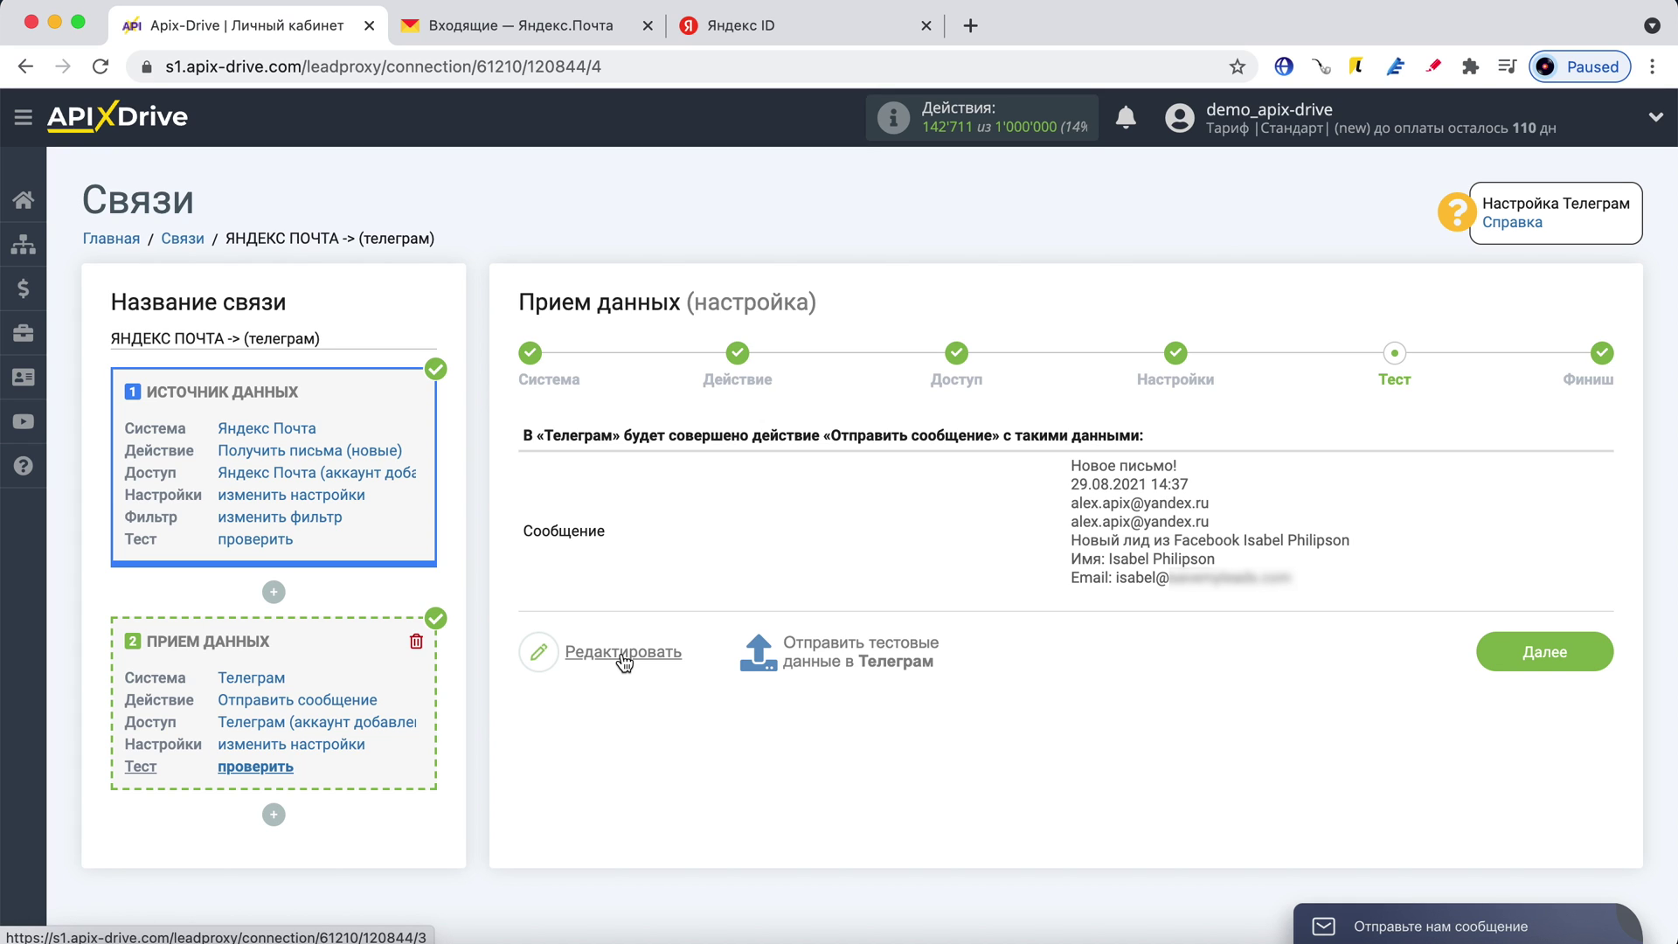
# - Send the test data to Телеграм, check the bot chat in Telegram for the message, and return to ApiX-Drive
pyautogui.click(832, 660)
pyautogui.click(1391, 81)
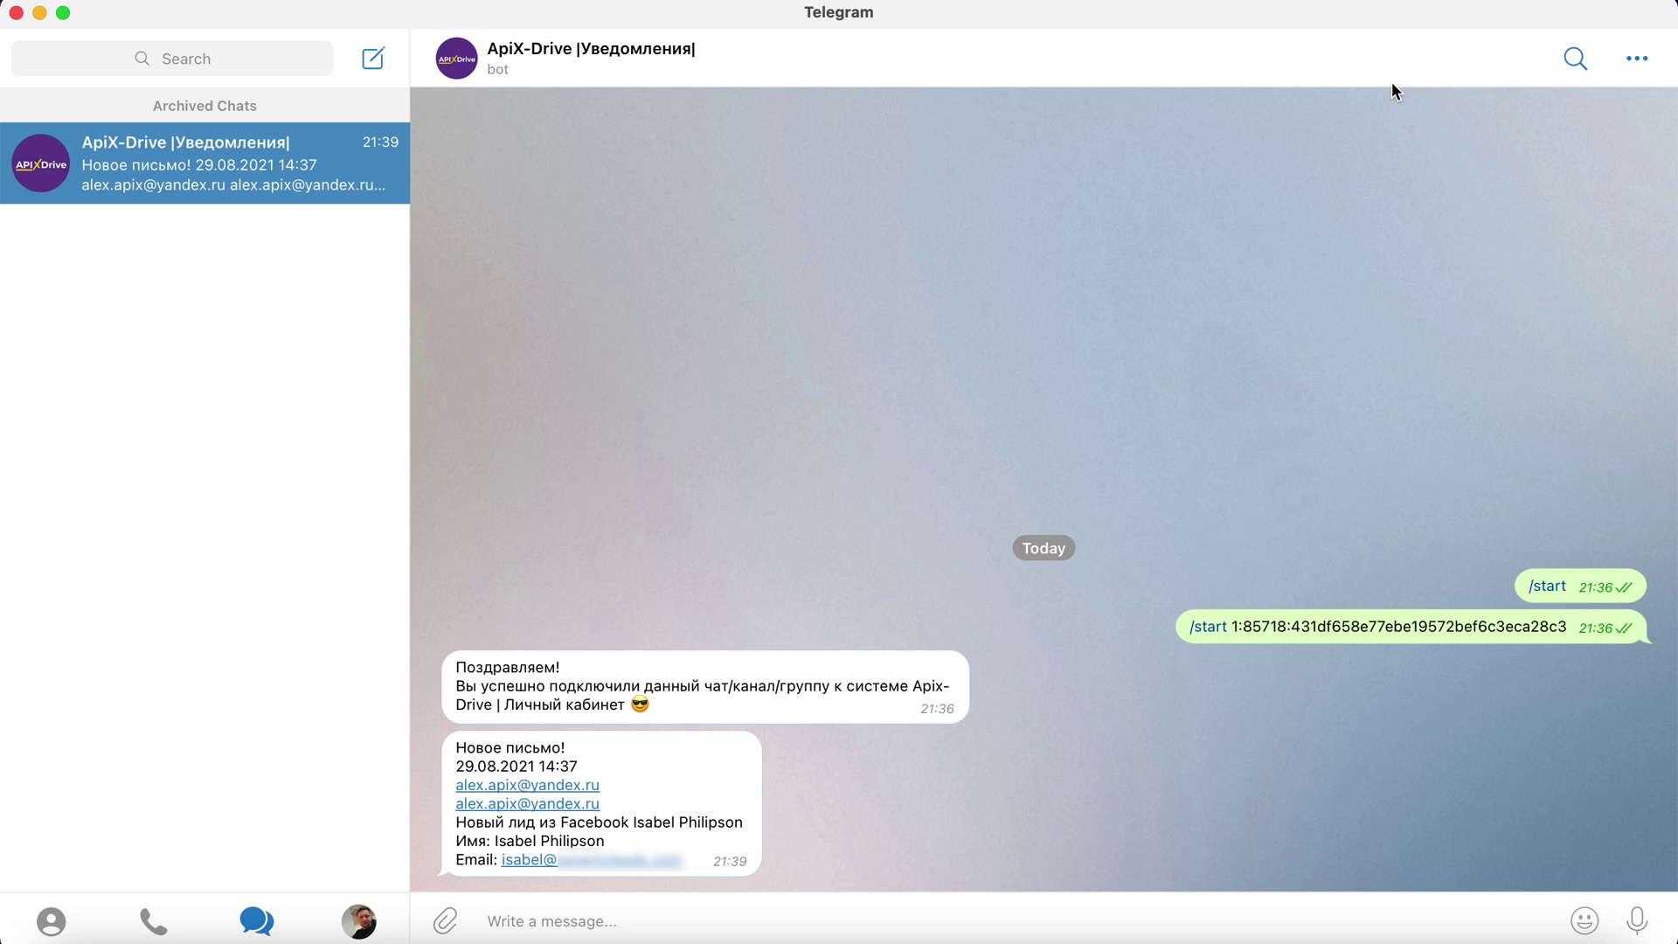
pyautogui.press('super+Tab')
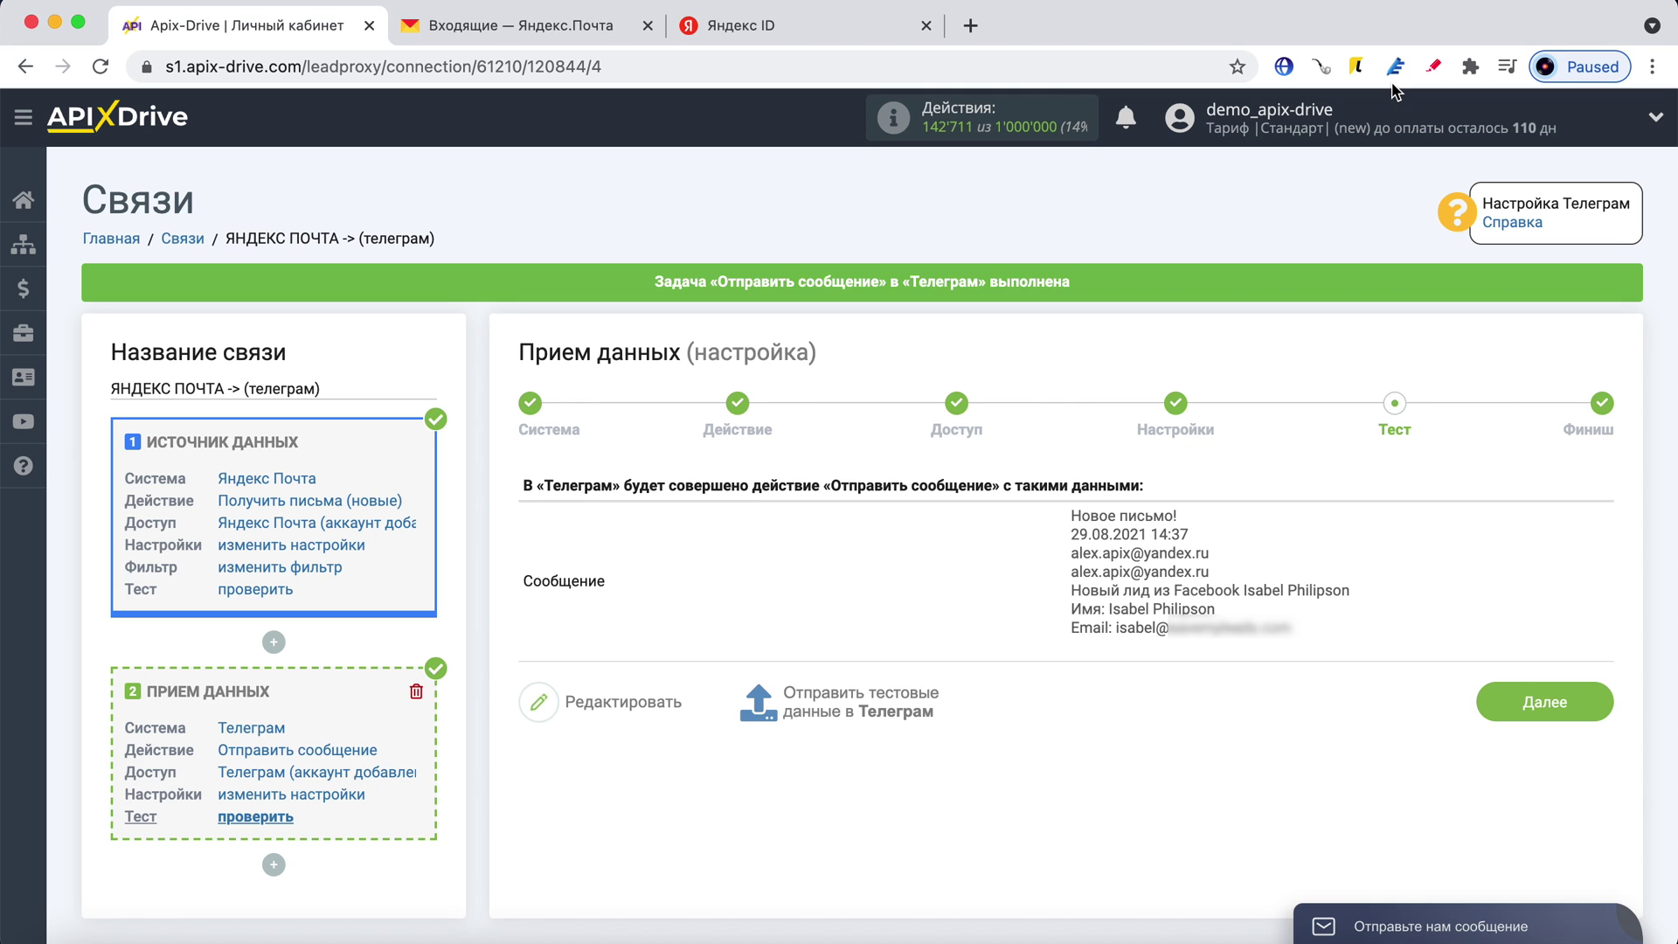
# - Finish the data destination setup and enable automatic updates for the connection
pyautogui.click(1492, 704)
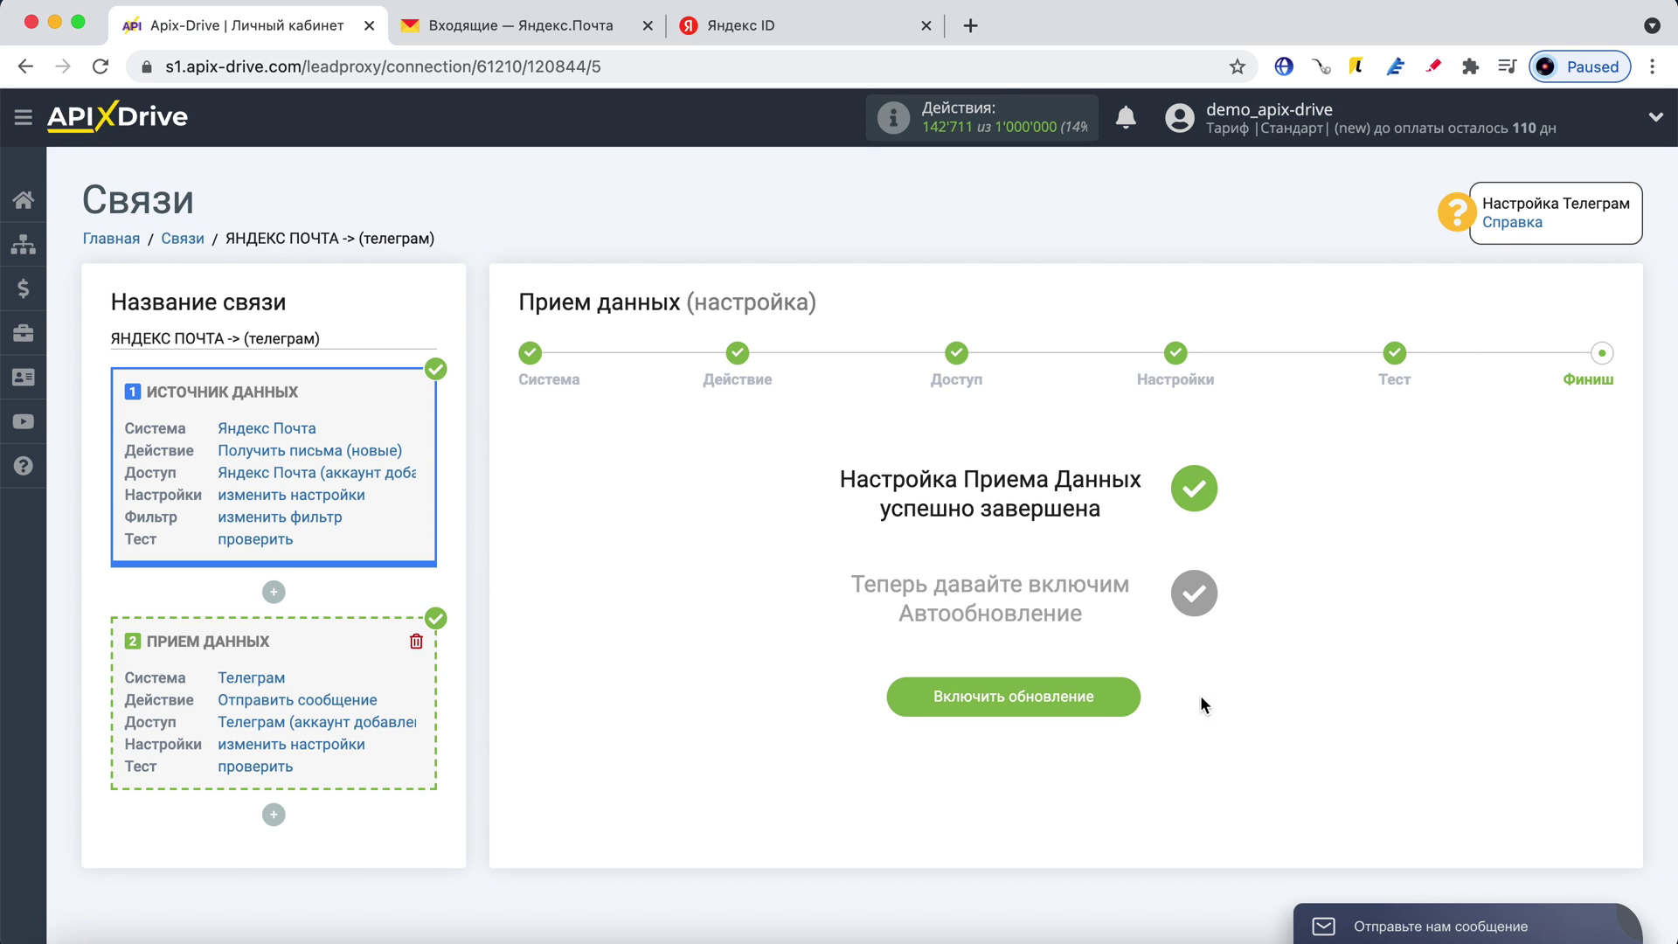
pyautogui.click(1125, 704)
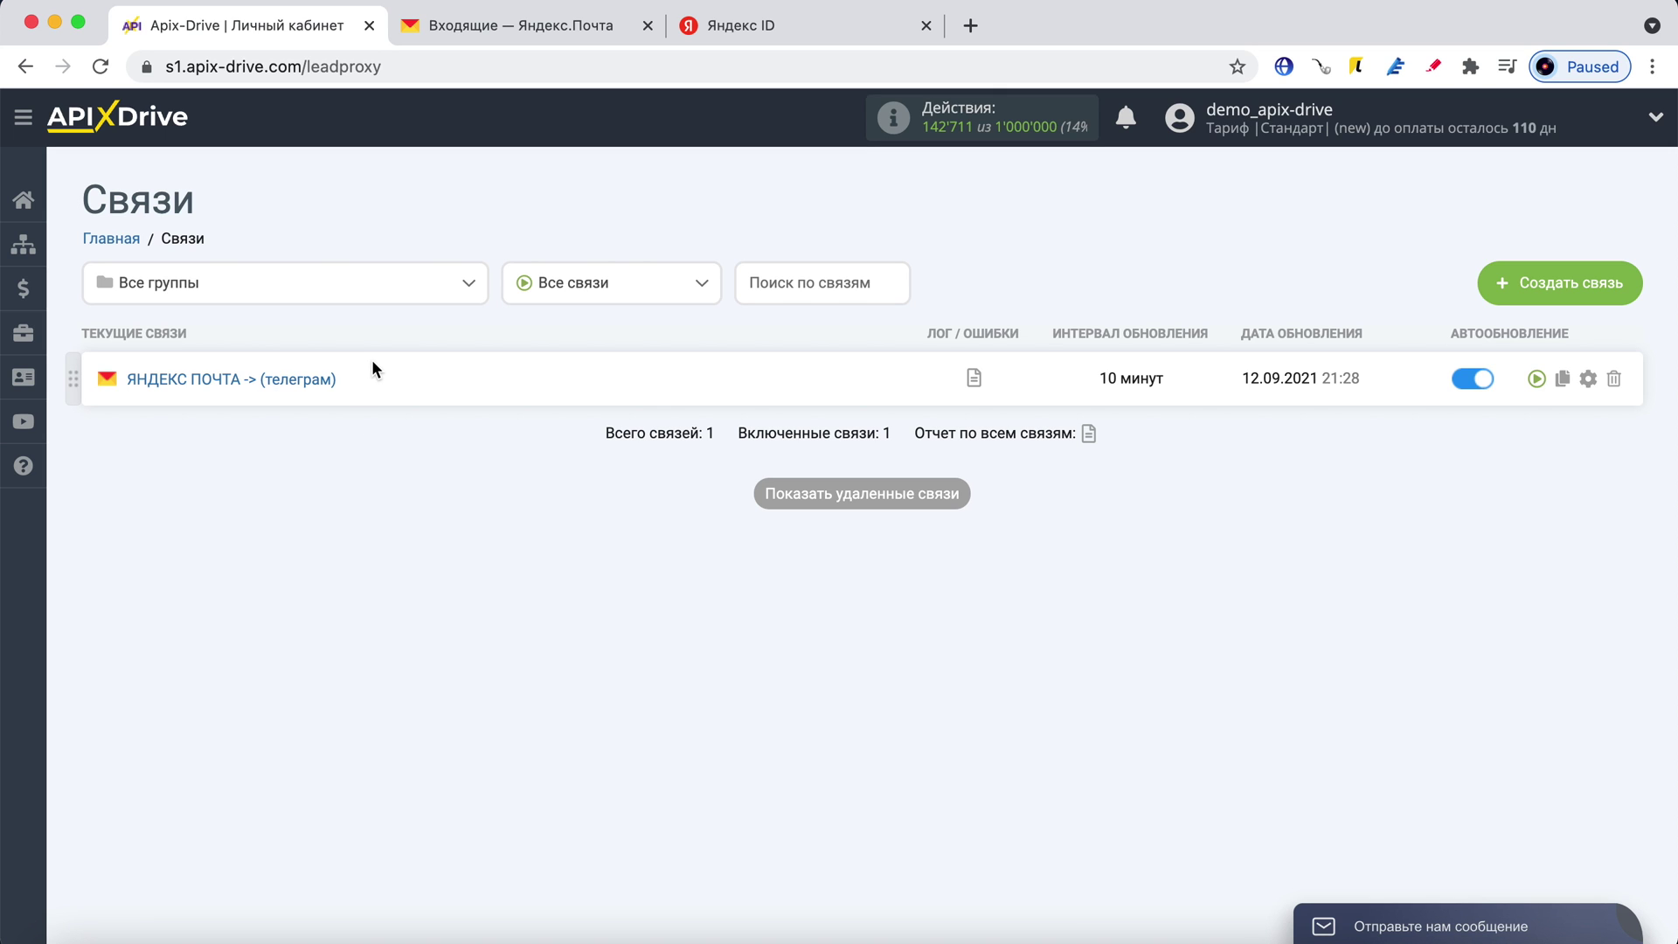
# - Rename the connection to "ЯНДЕКС ПОЧТА -> (телеграм) Новые письма", set its update interval to 5 минут, and save the settings
pyautogui.click(1588, 379)
pyautogui.write('НДЕКС ПОЧТА -> (телеграм) Н')
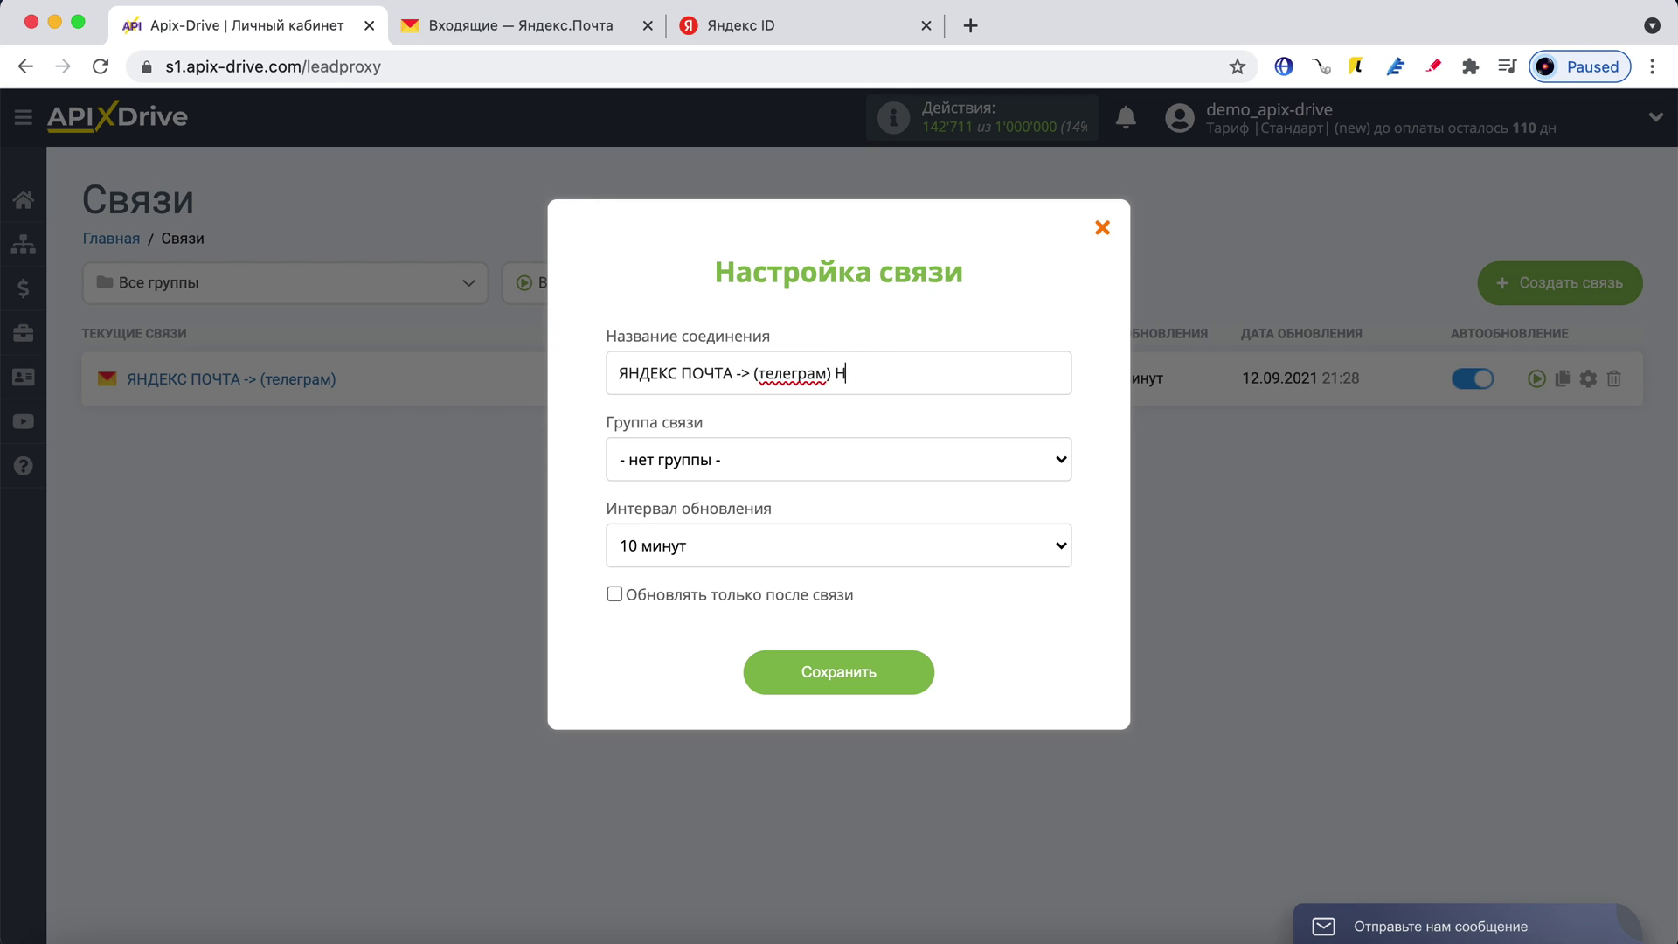
pyautogui.write('овые письма')
pyautogui.click(768, 547)
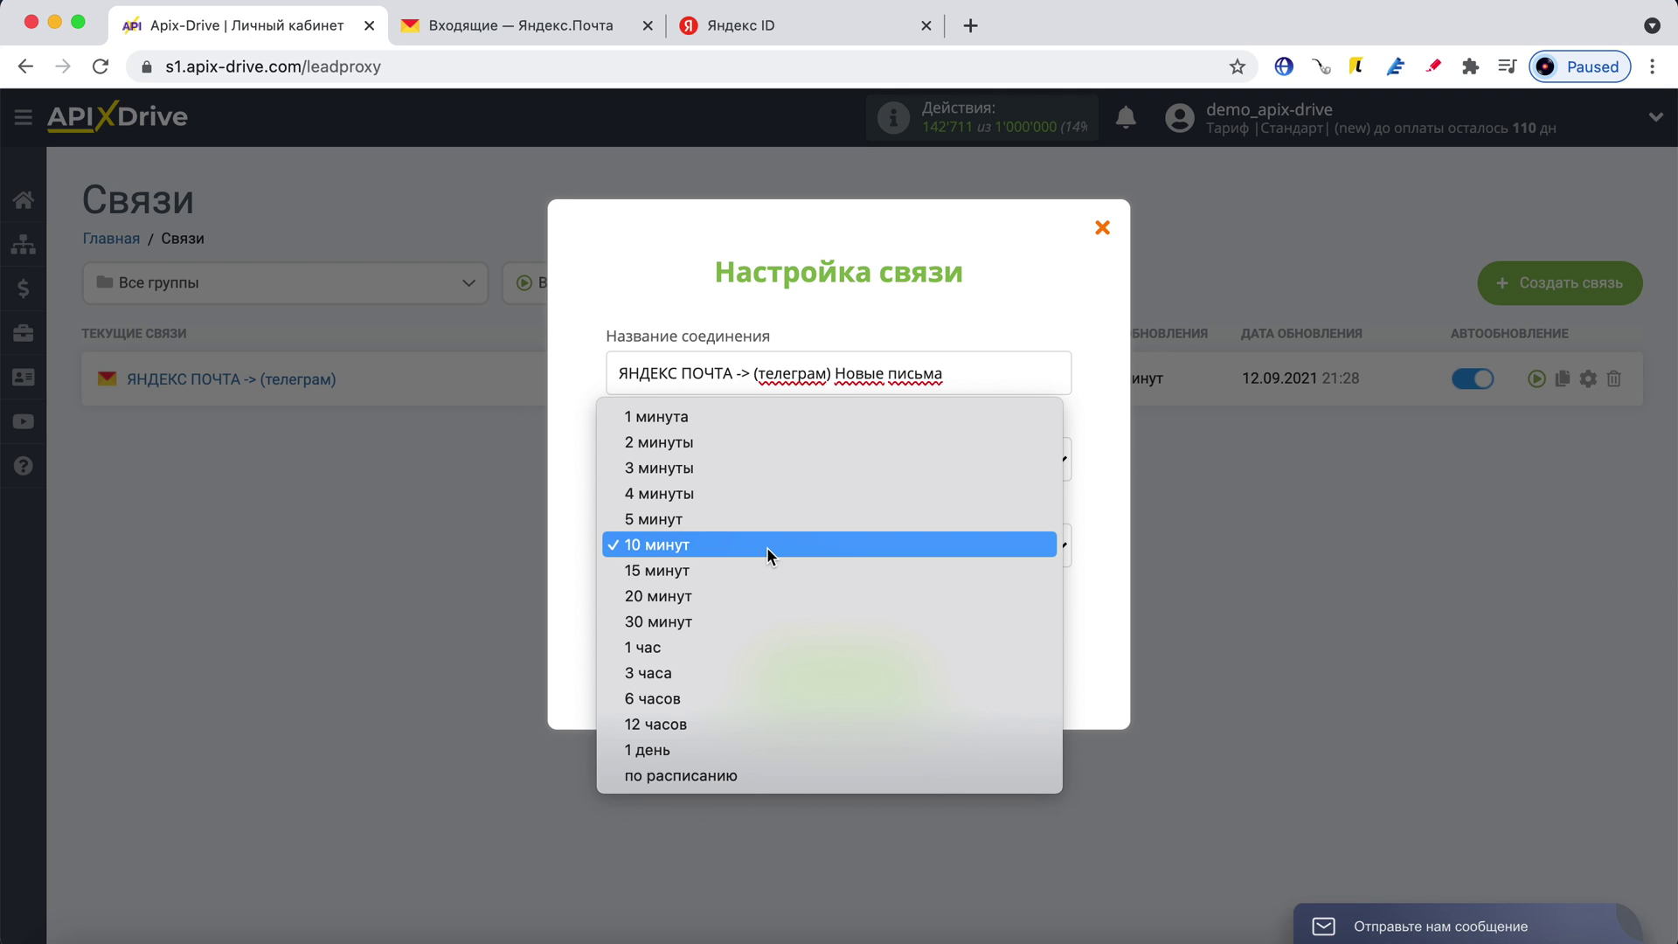
pyautogui.click(753, 519)
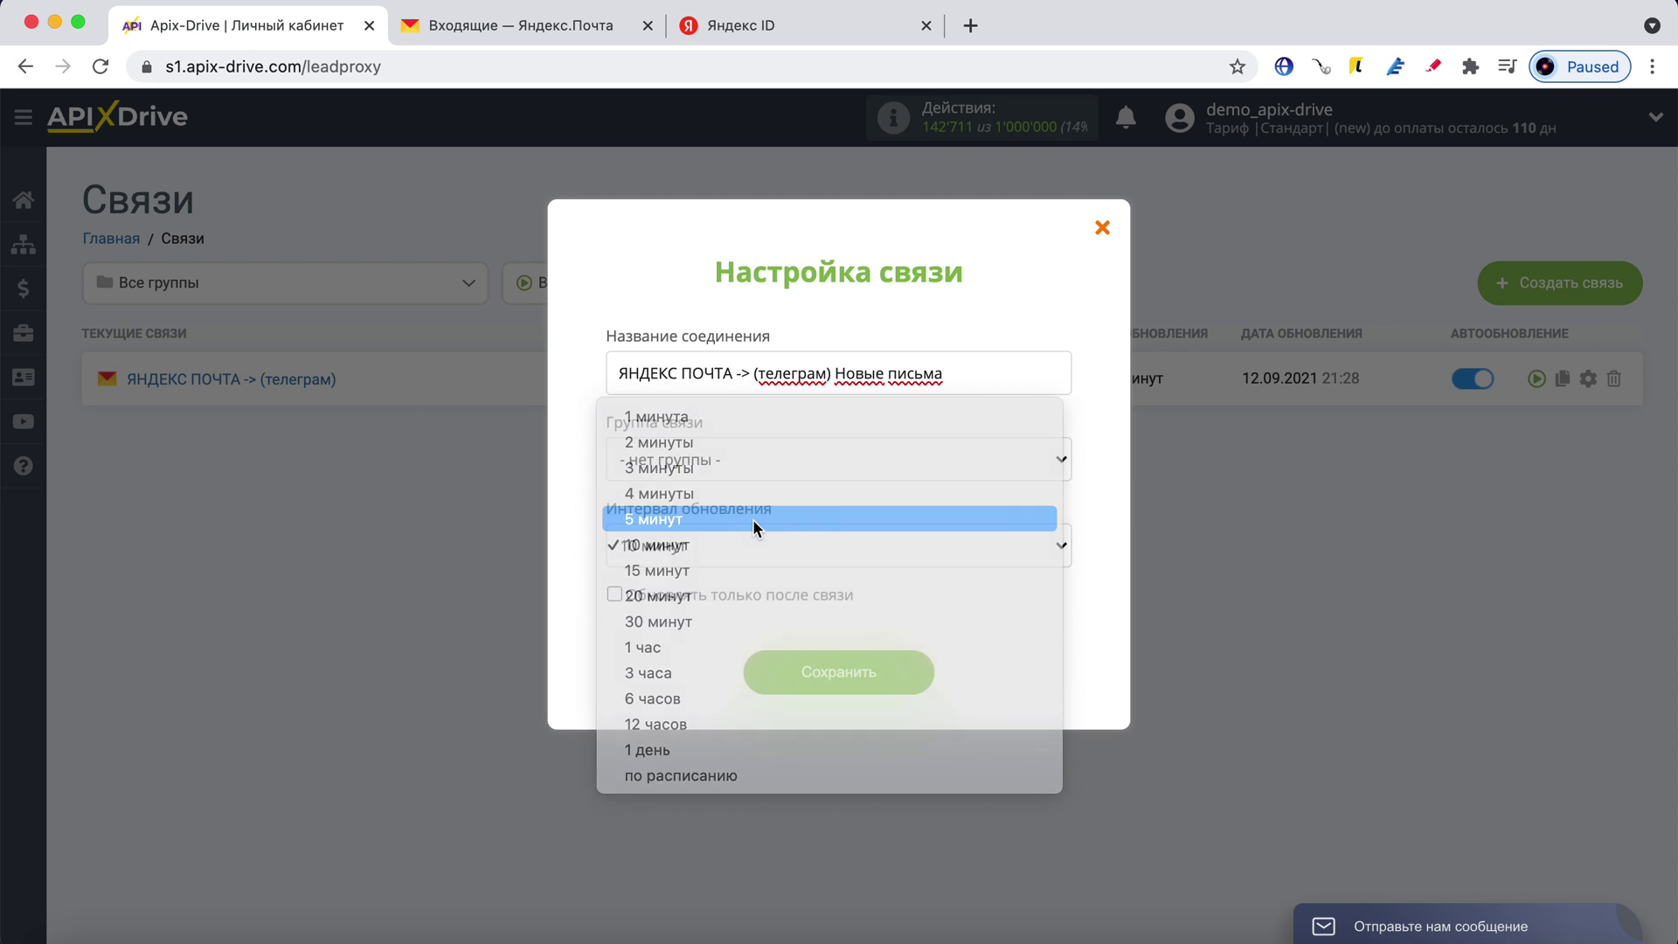
pyautogui.click(893, 677)
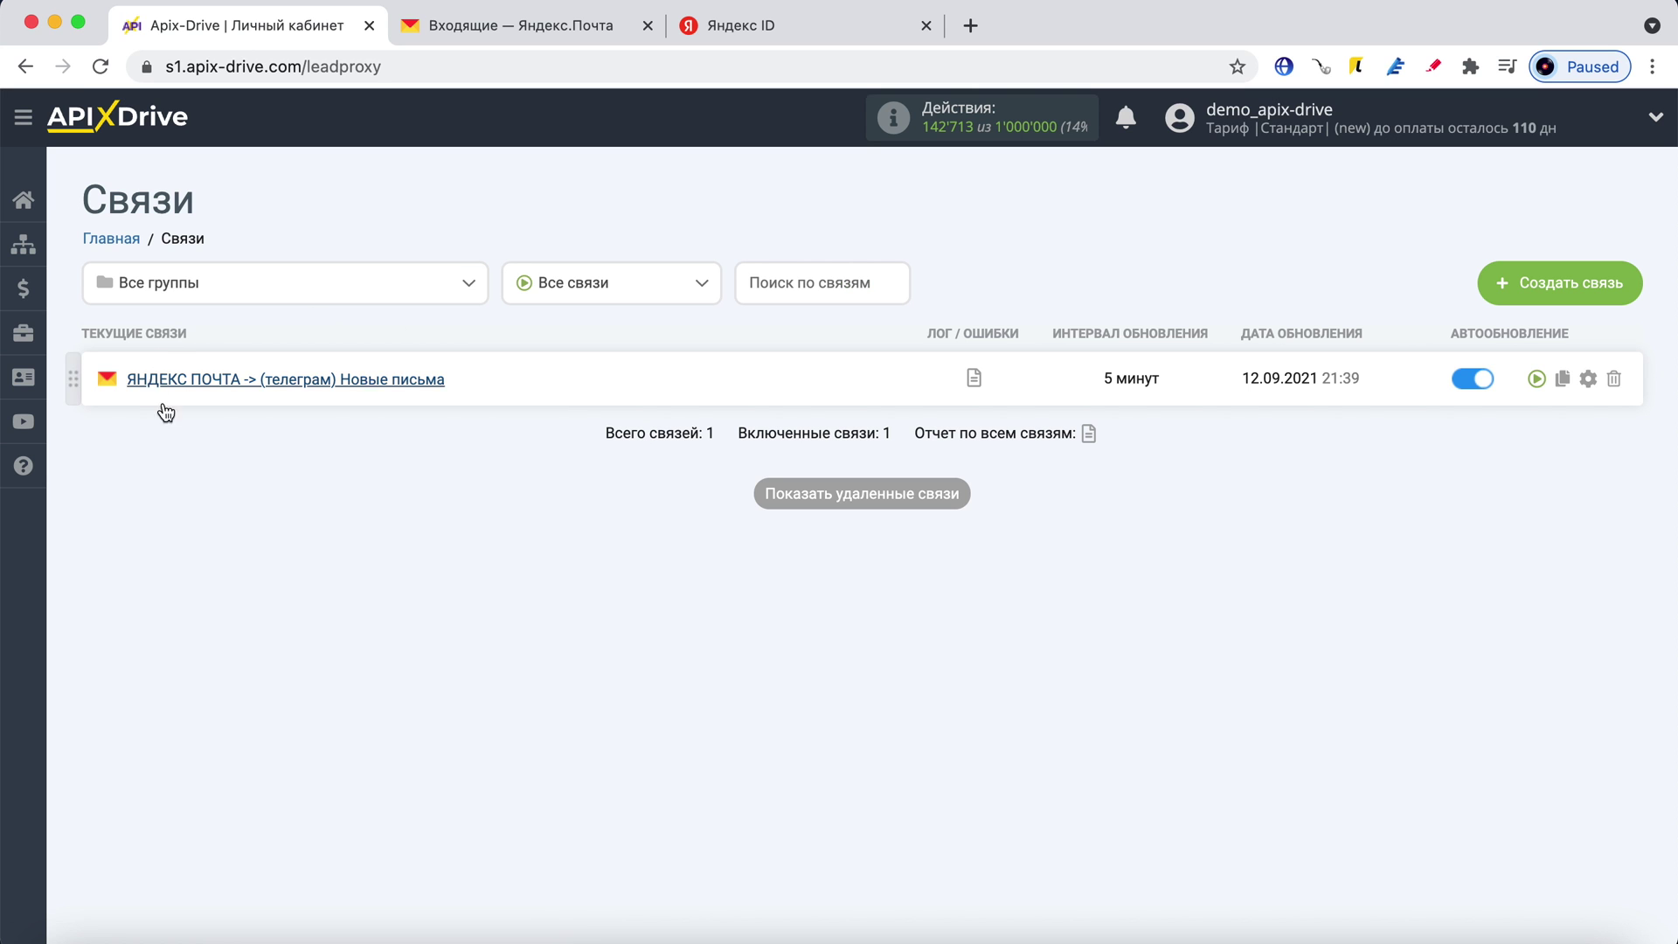